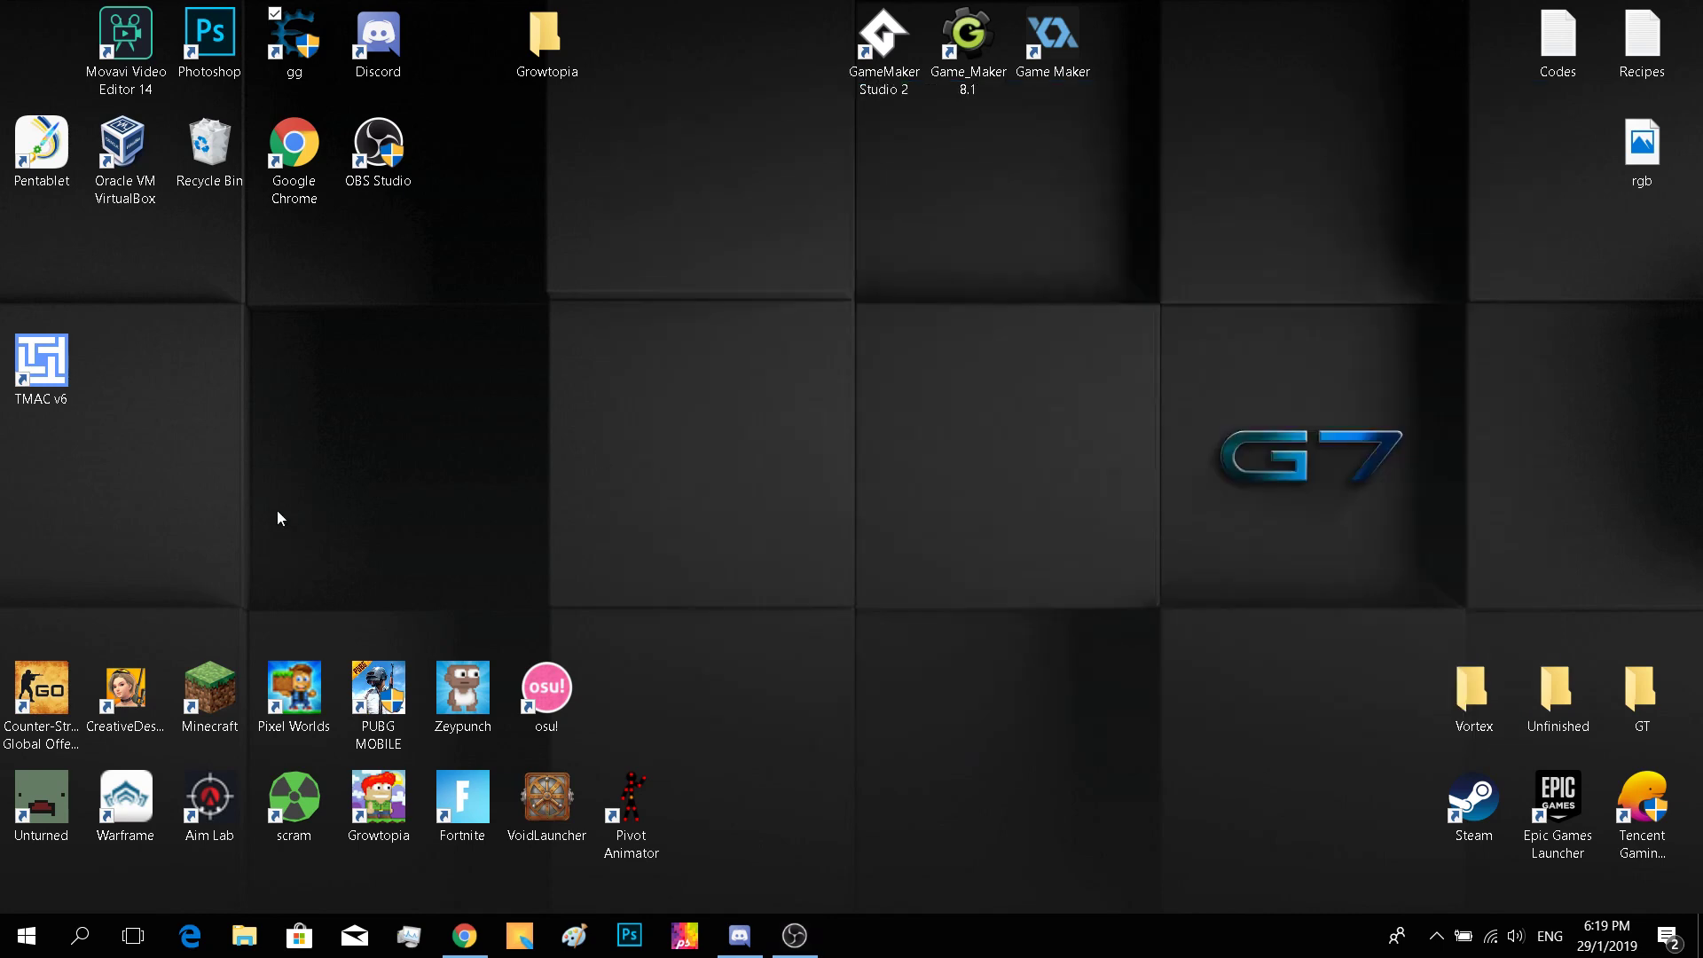
# Step: Open a file window from the desktop's Growtopia folder, switch it to Downloads, and minimize it
pyautogui.doubleClick(544, 37)
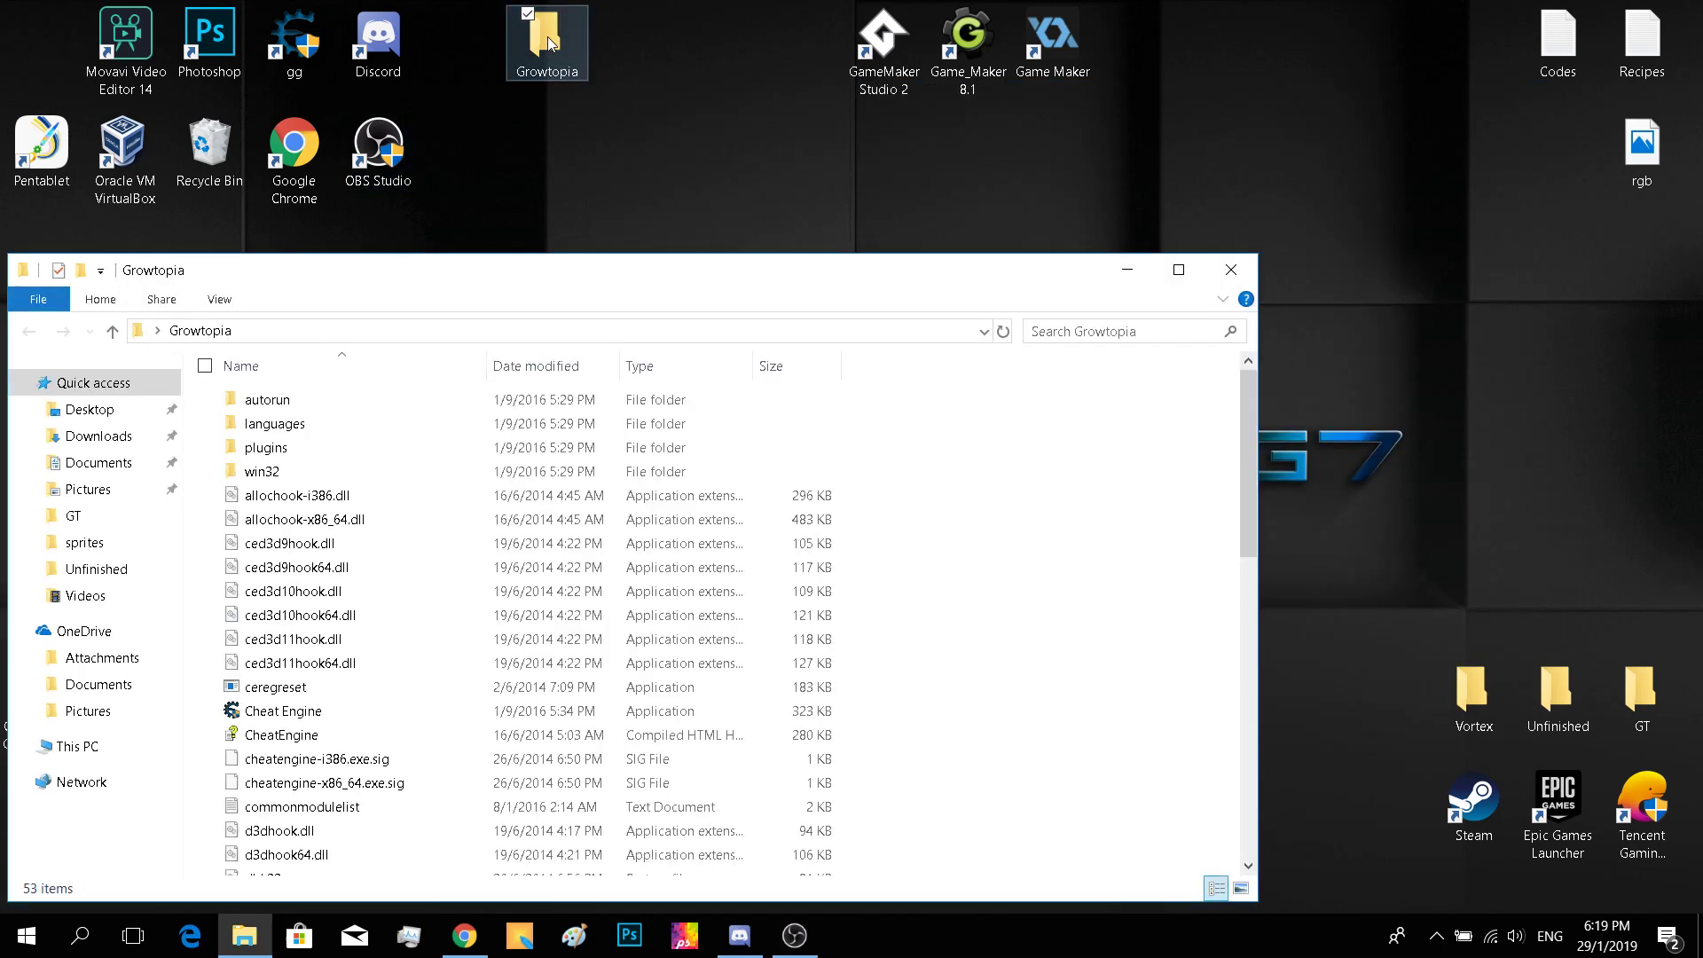
pyautogui.click(82, 436)
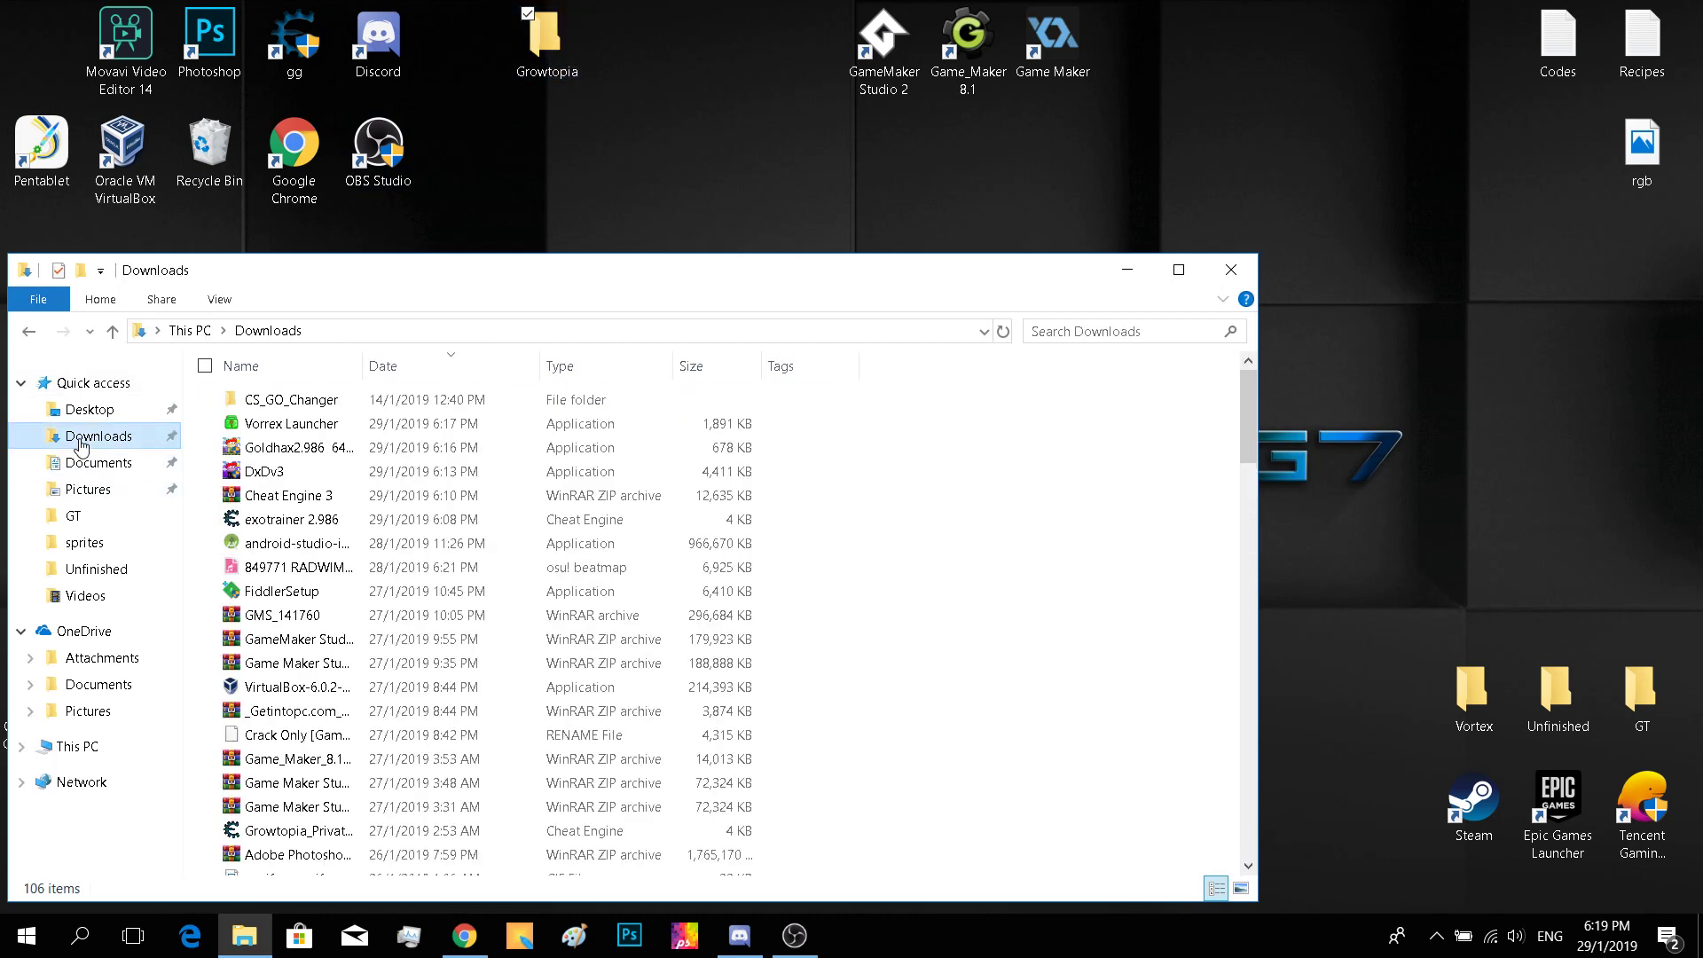
pyautogui.click(1128, 270)
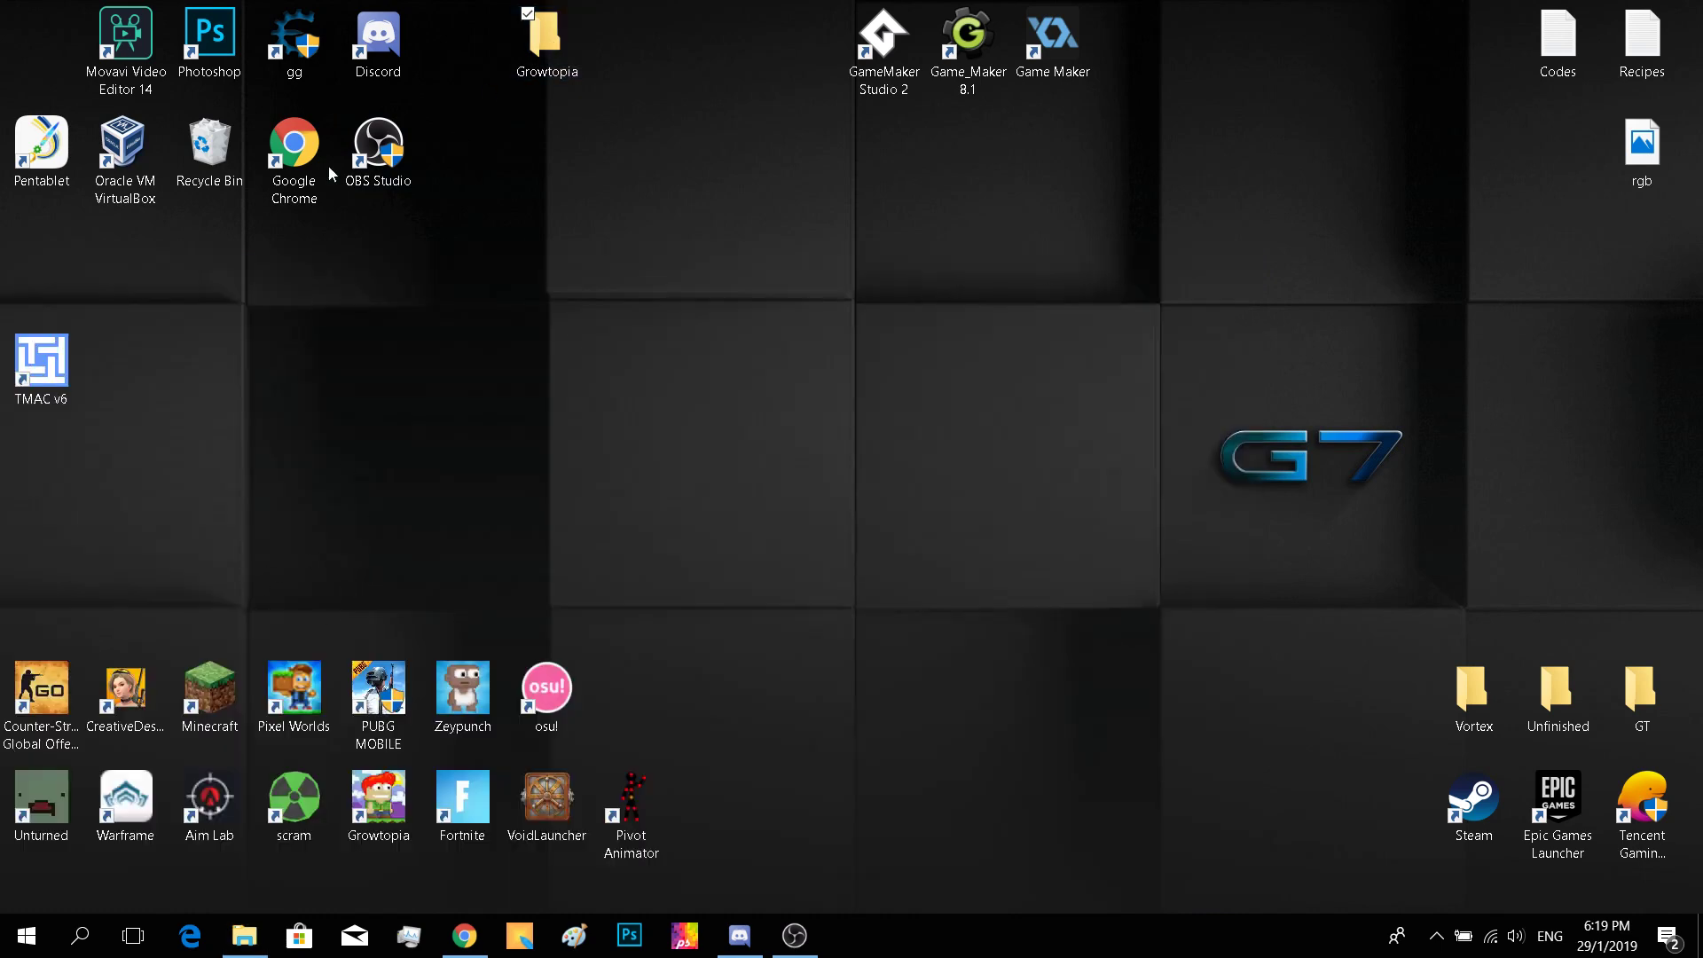
# Step: Launch Growtopia from the desktop and connect to play online
pyautogui.doubleClick(388, 799)
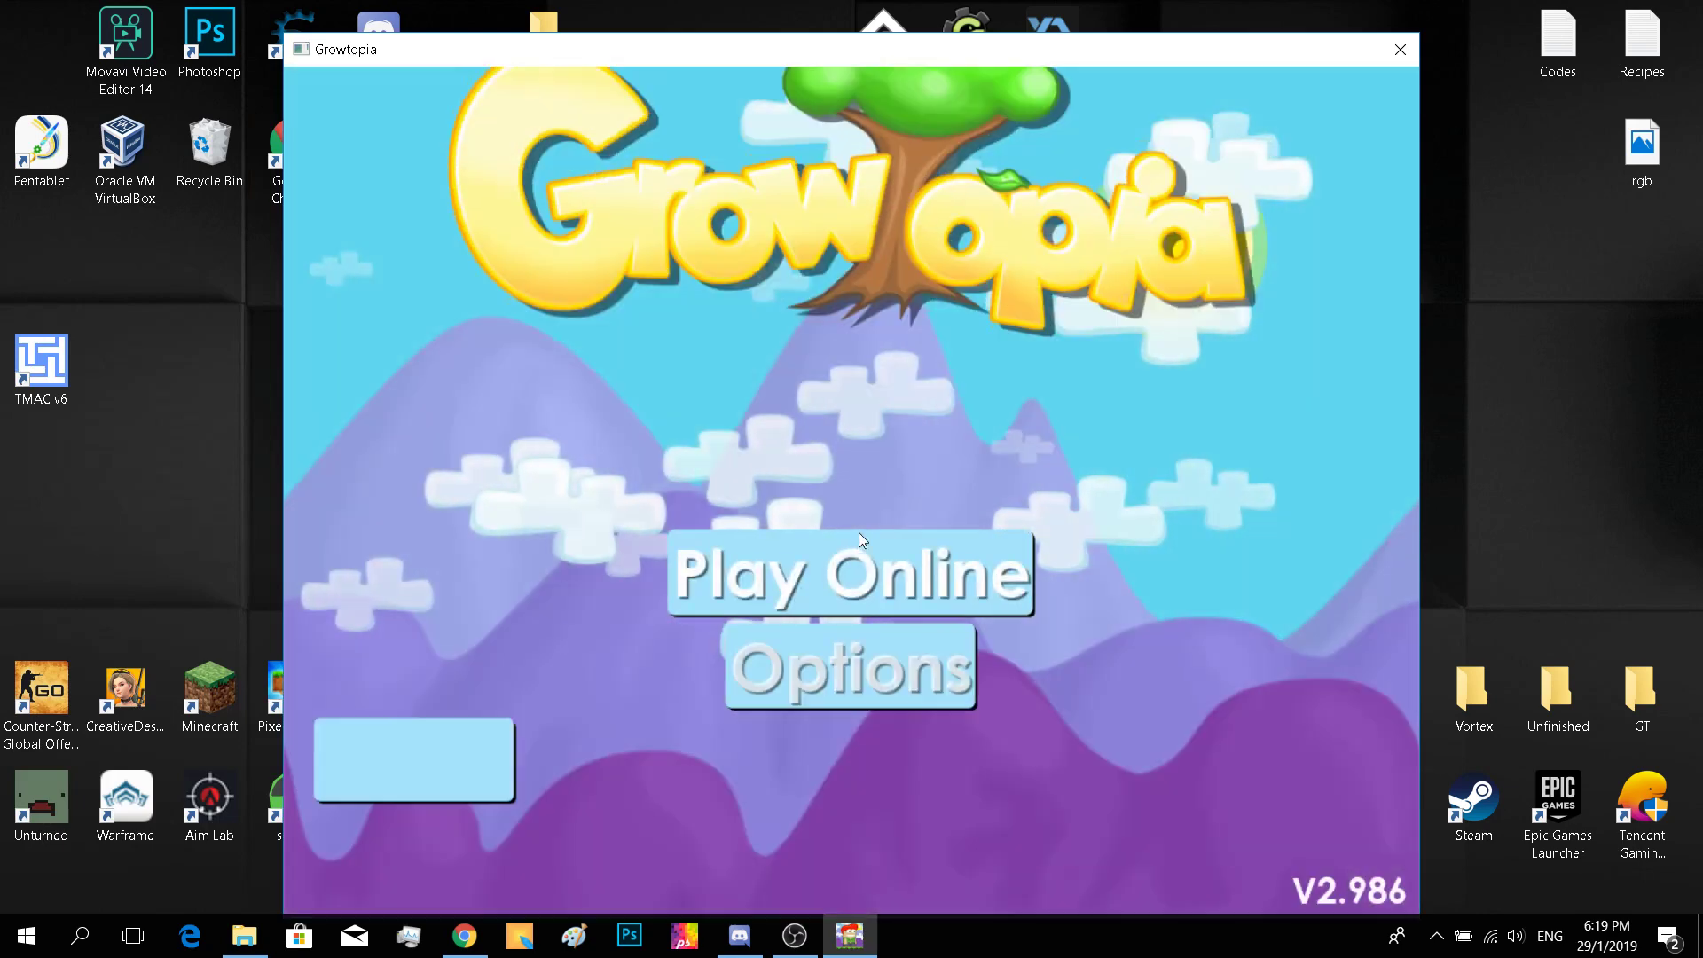
pyautogui.click(859, 556)
pyautogui.click(1070, 780)
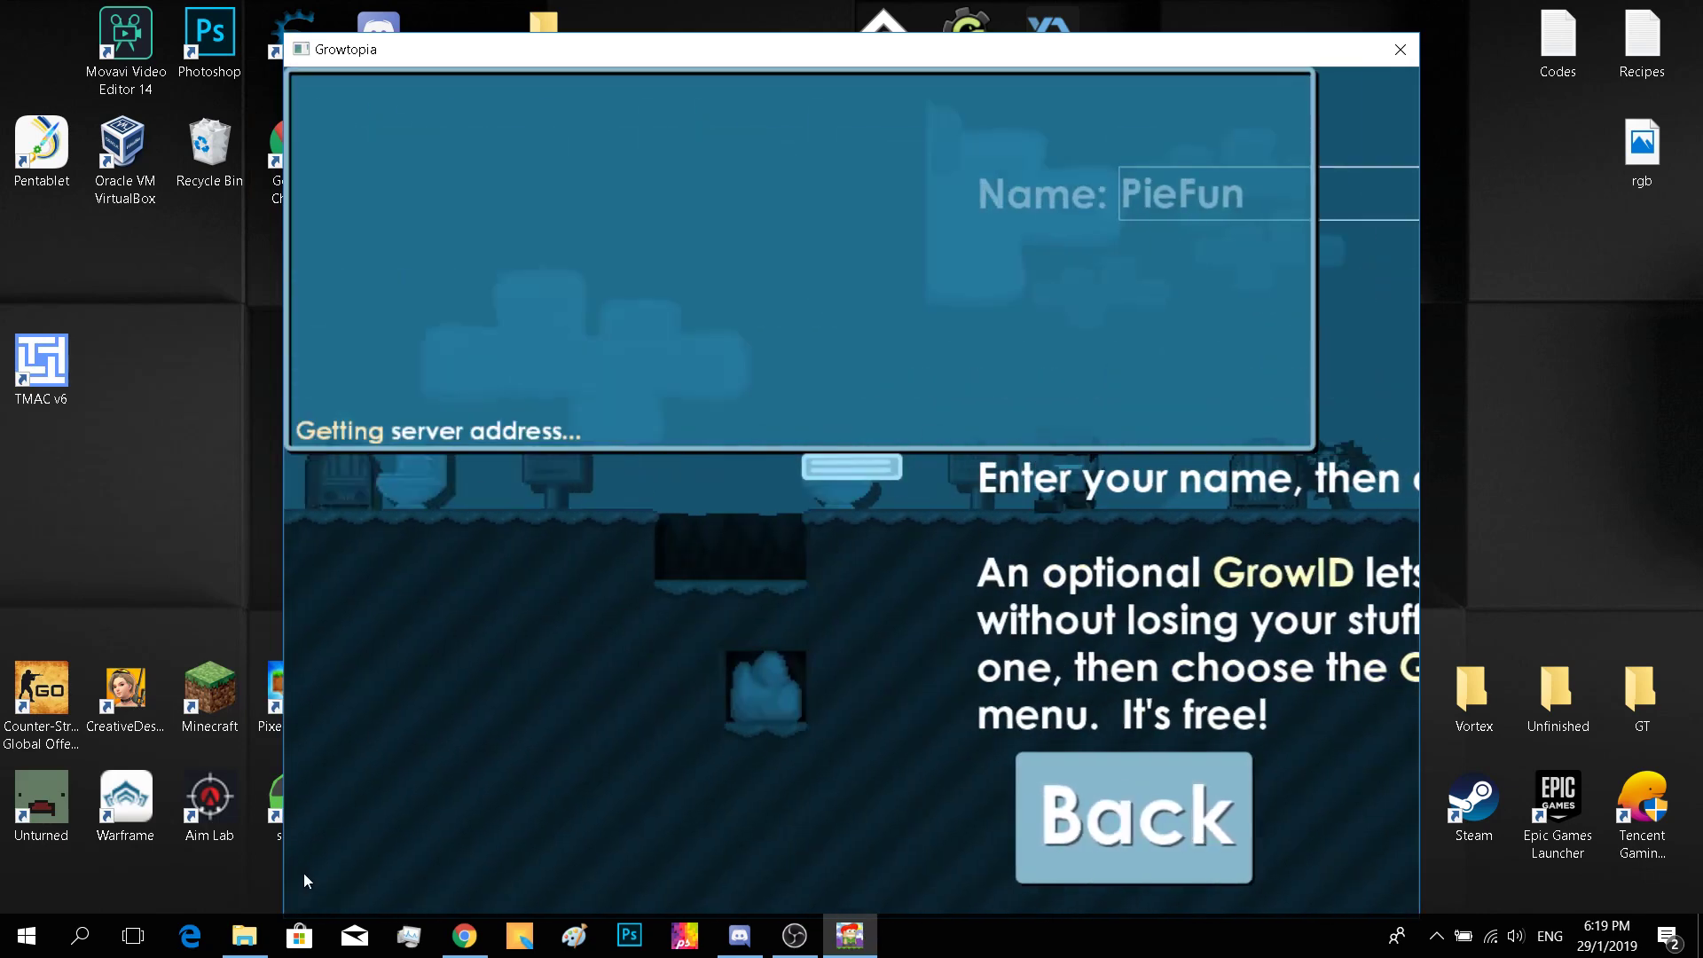
# Step: Run DxDv3 from the Downloads folder and dismiss the Growpedia tip in the game
pyautogui.click(244, 936)
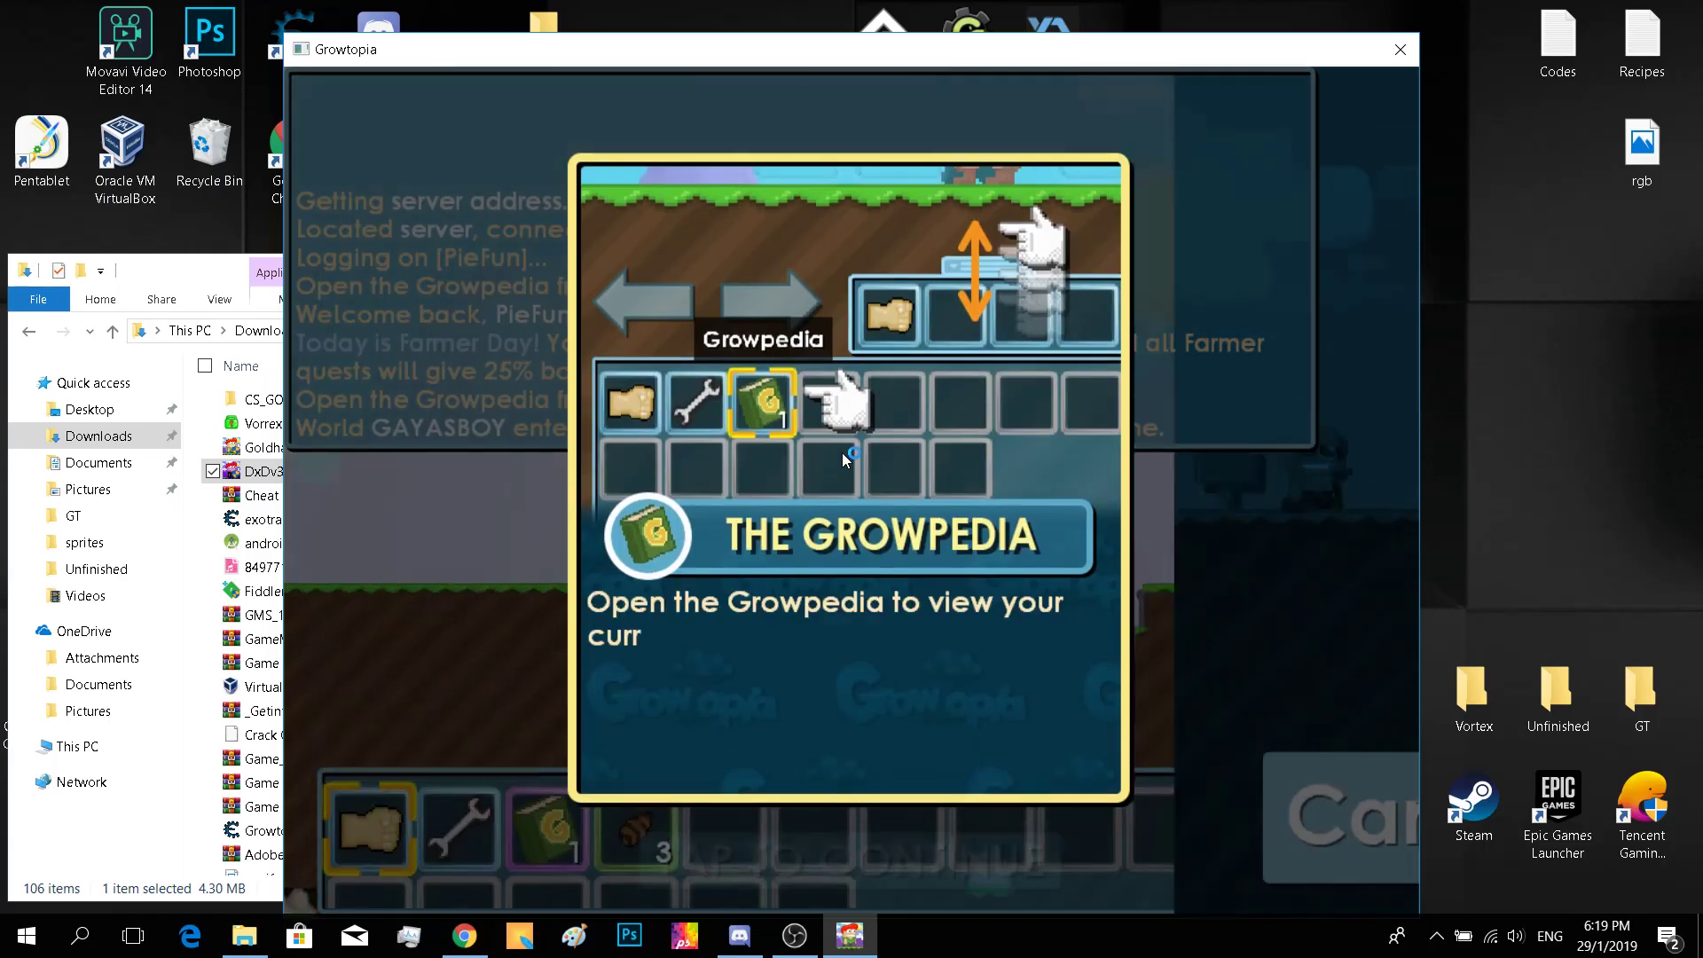
pyautogui.click(843, 452)
pyautogui.click(845, 456)
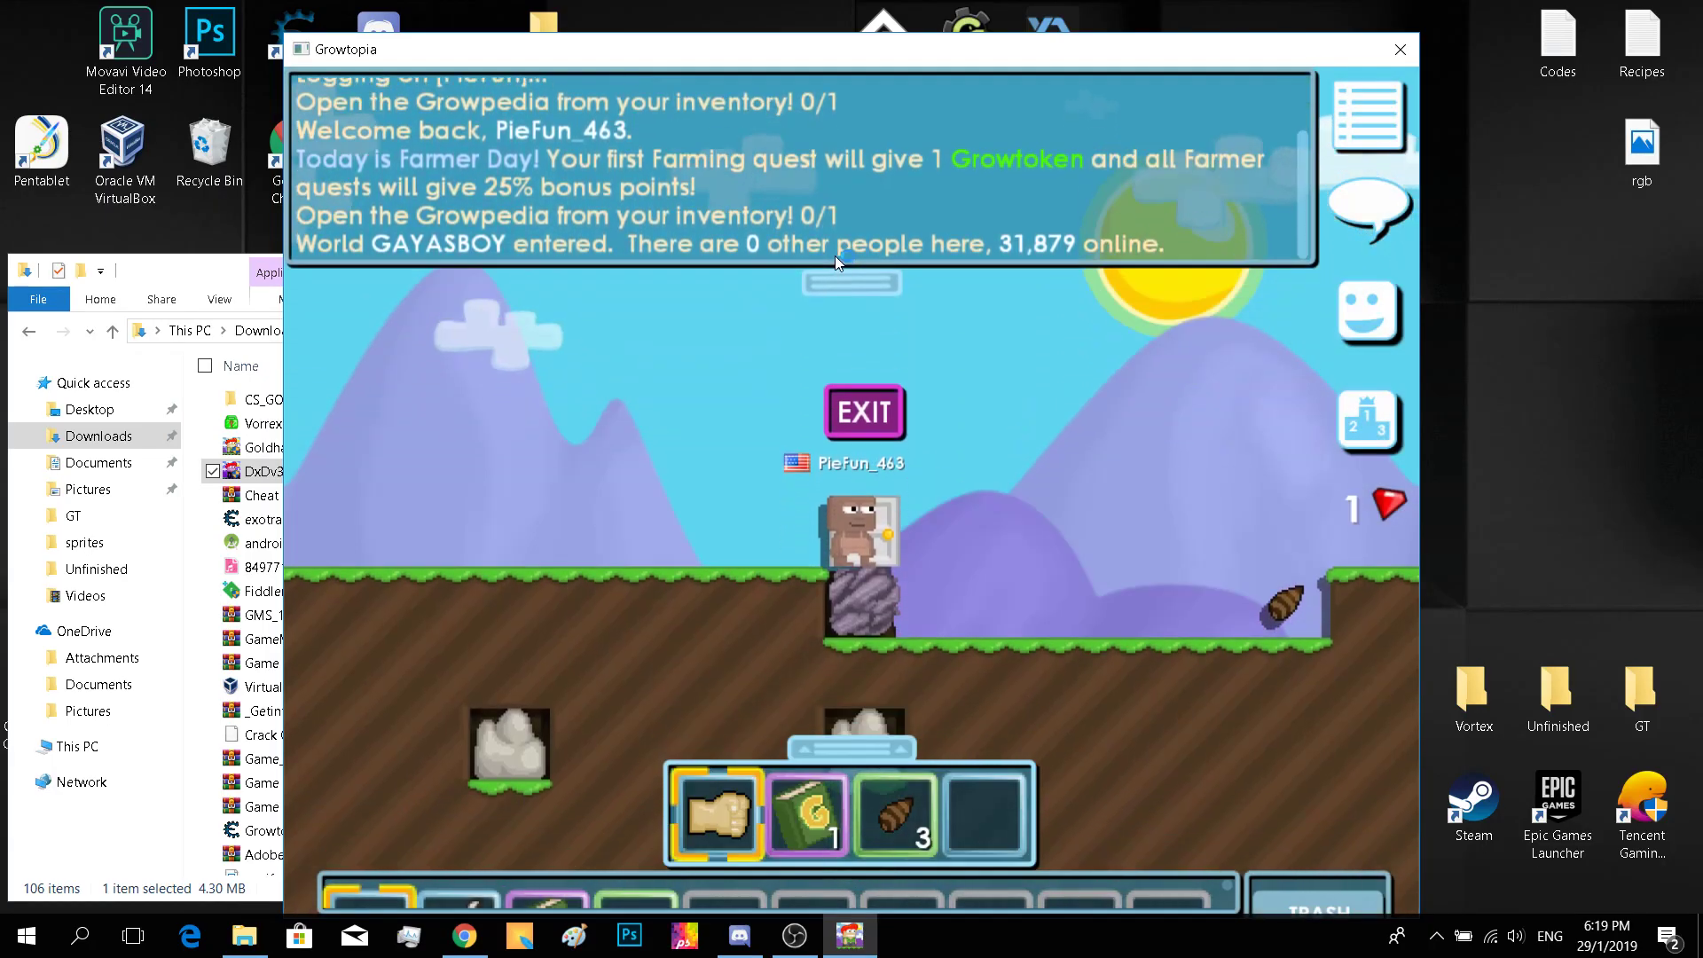
# Step: Exit the current world, clear the world name, and list the worlds in the Game category
pyautogui.click(845, 484)
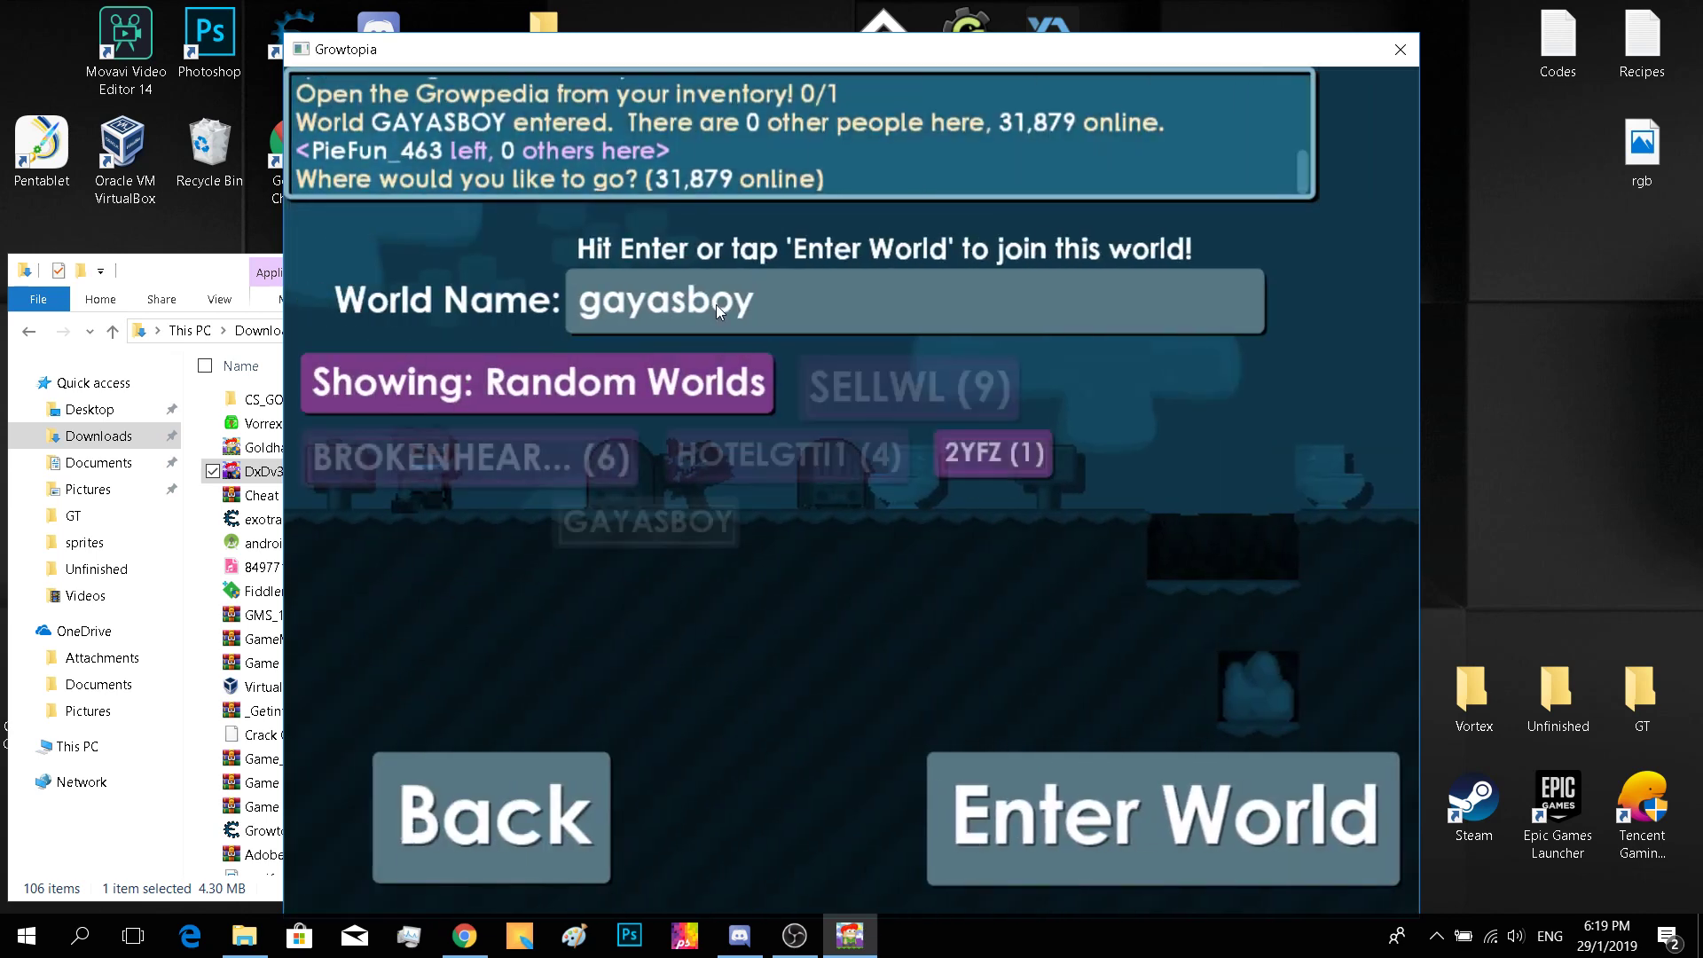
pyautogui.press('BackSpace')
pyautogui.press('BackSpace')
pyautogui.press('BackSpace')
pyautogui.press('BackSpace')
pyautogui.press('BackSpace')
pyautogui.press('BackSpace')
pyautogui.press('BackSpace')
pyautogui.press('BackSpace')
pyautogui.click(705, 387)
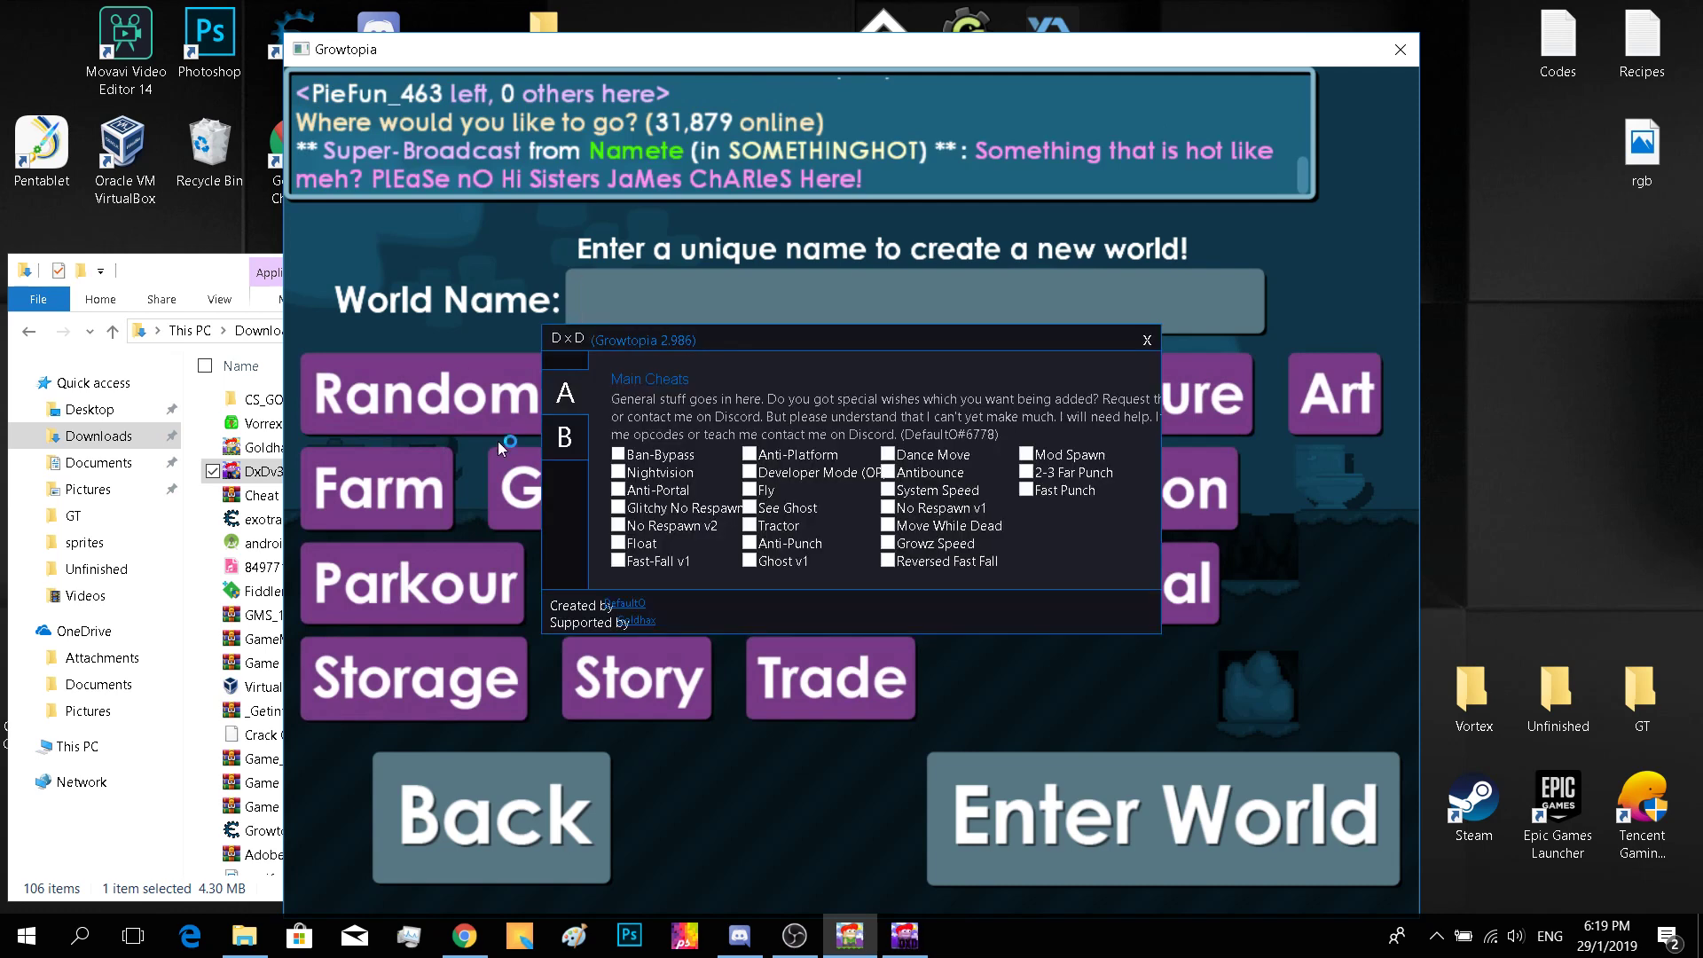
pyautogui.click(524, 483)
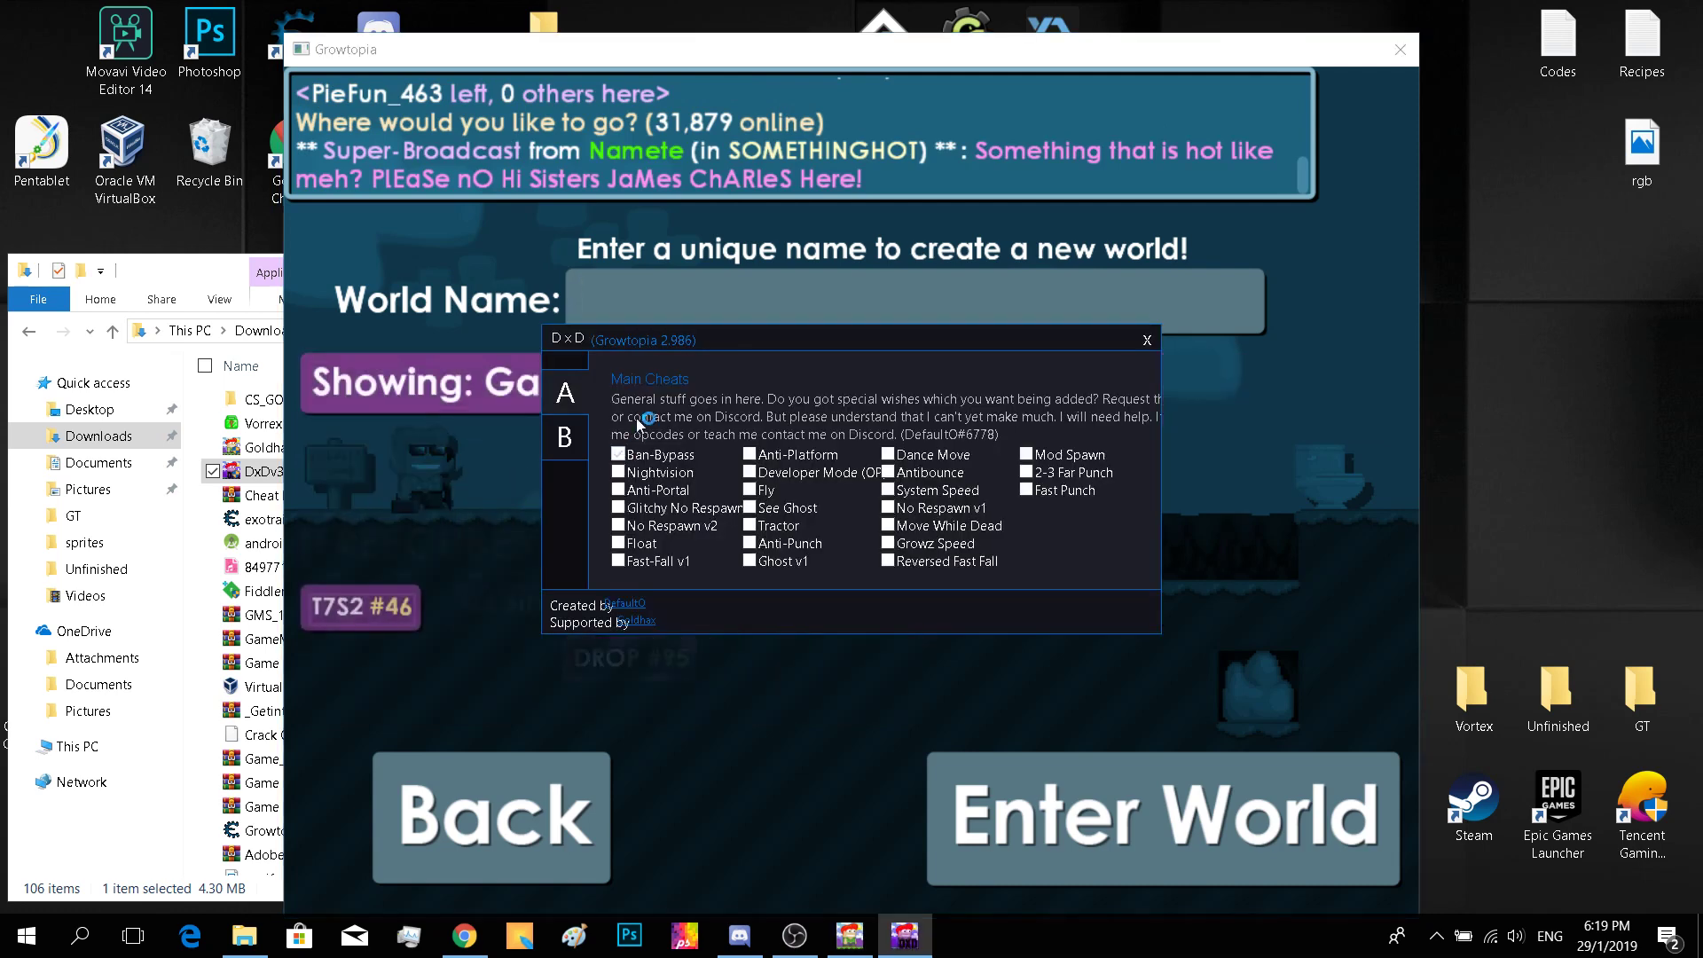
# Step: Move the DxD window away from the game and enter the FREECUBESEED world, dismissing the tutorial tip
pyautogui.moveTo(961, 345); pyautogui.dragTo(1524, 202)
pyautogui.click(412, 490)
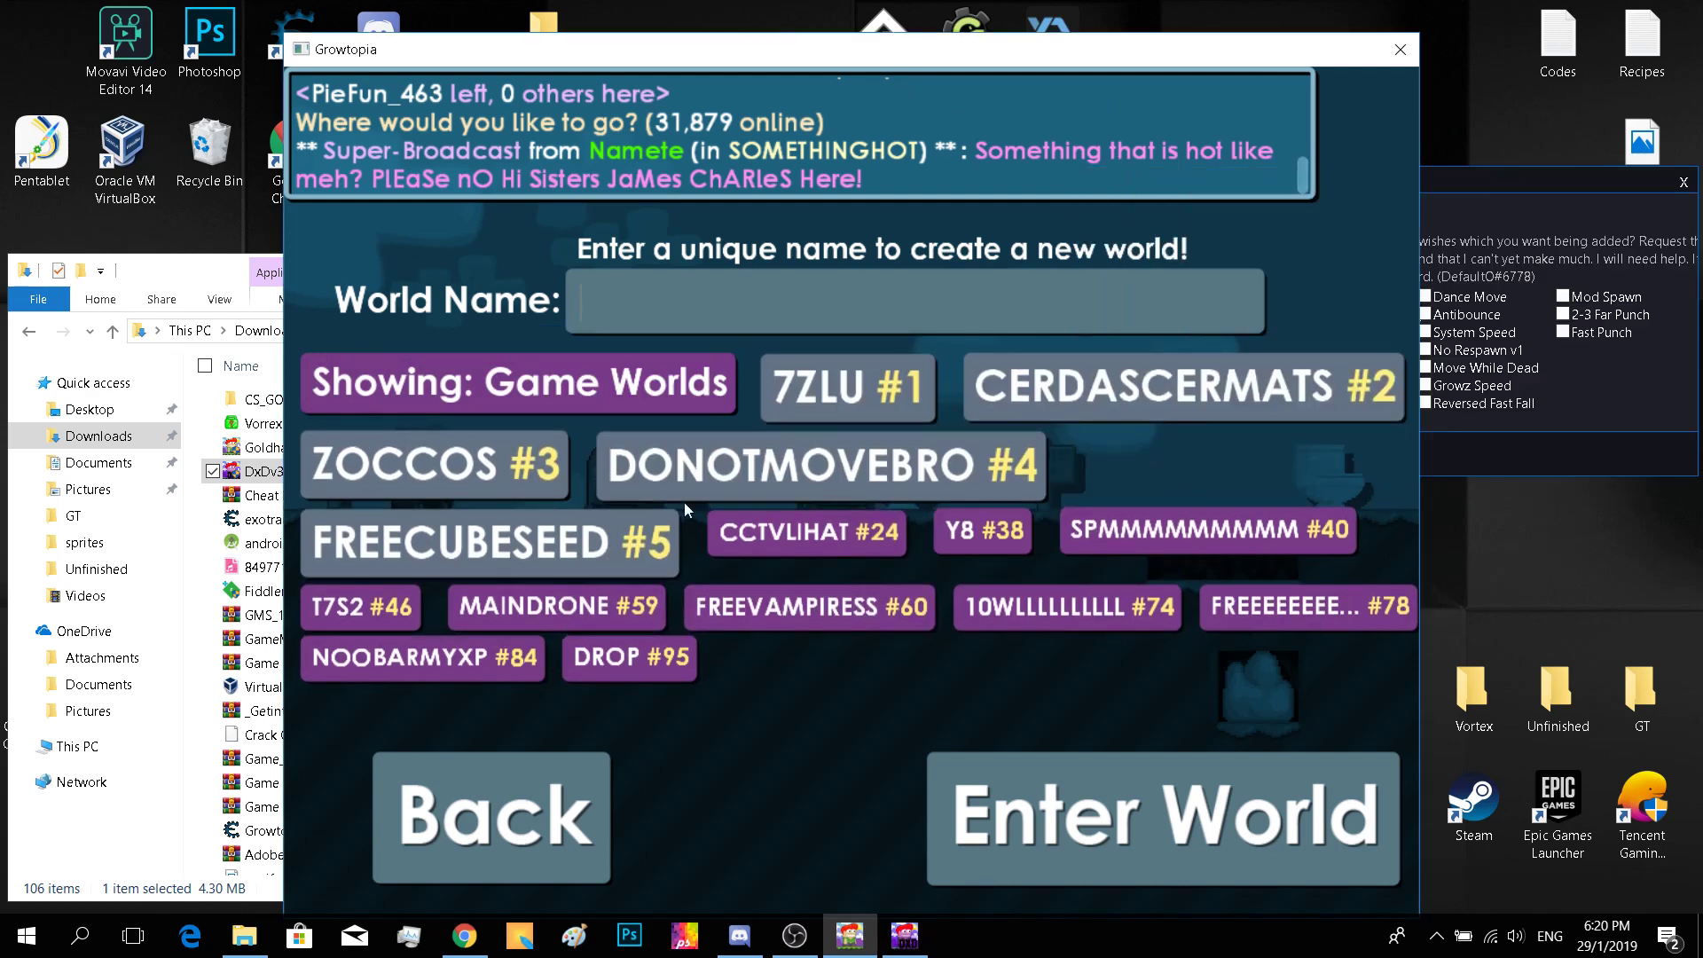
pyautogui.click(426, 540)
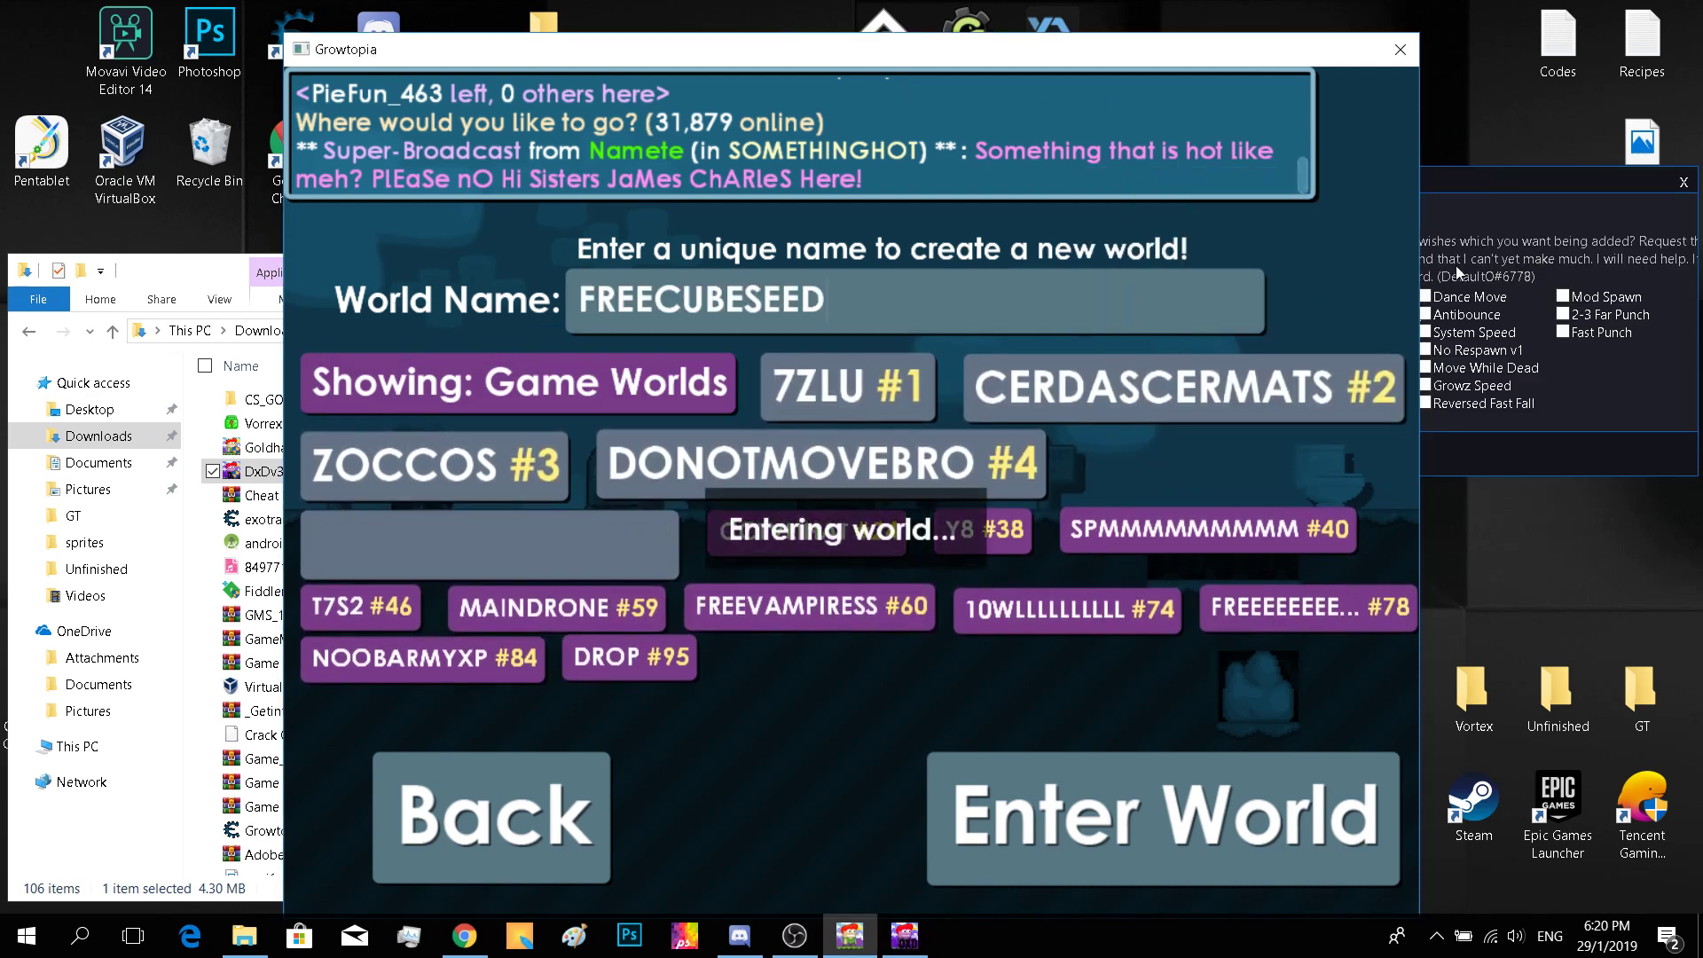
pyautogui.click(1476, 220)
pyautogui.click(853, 247)
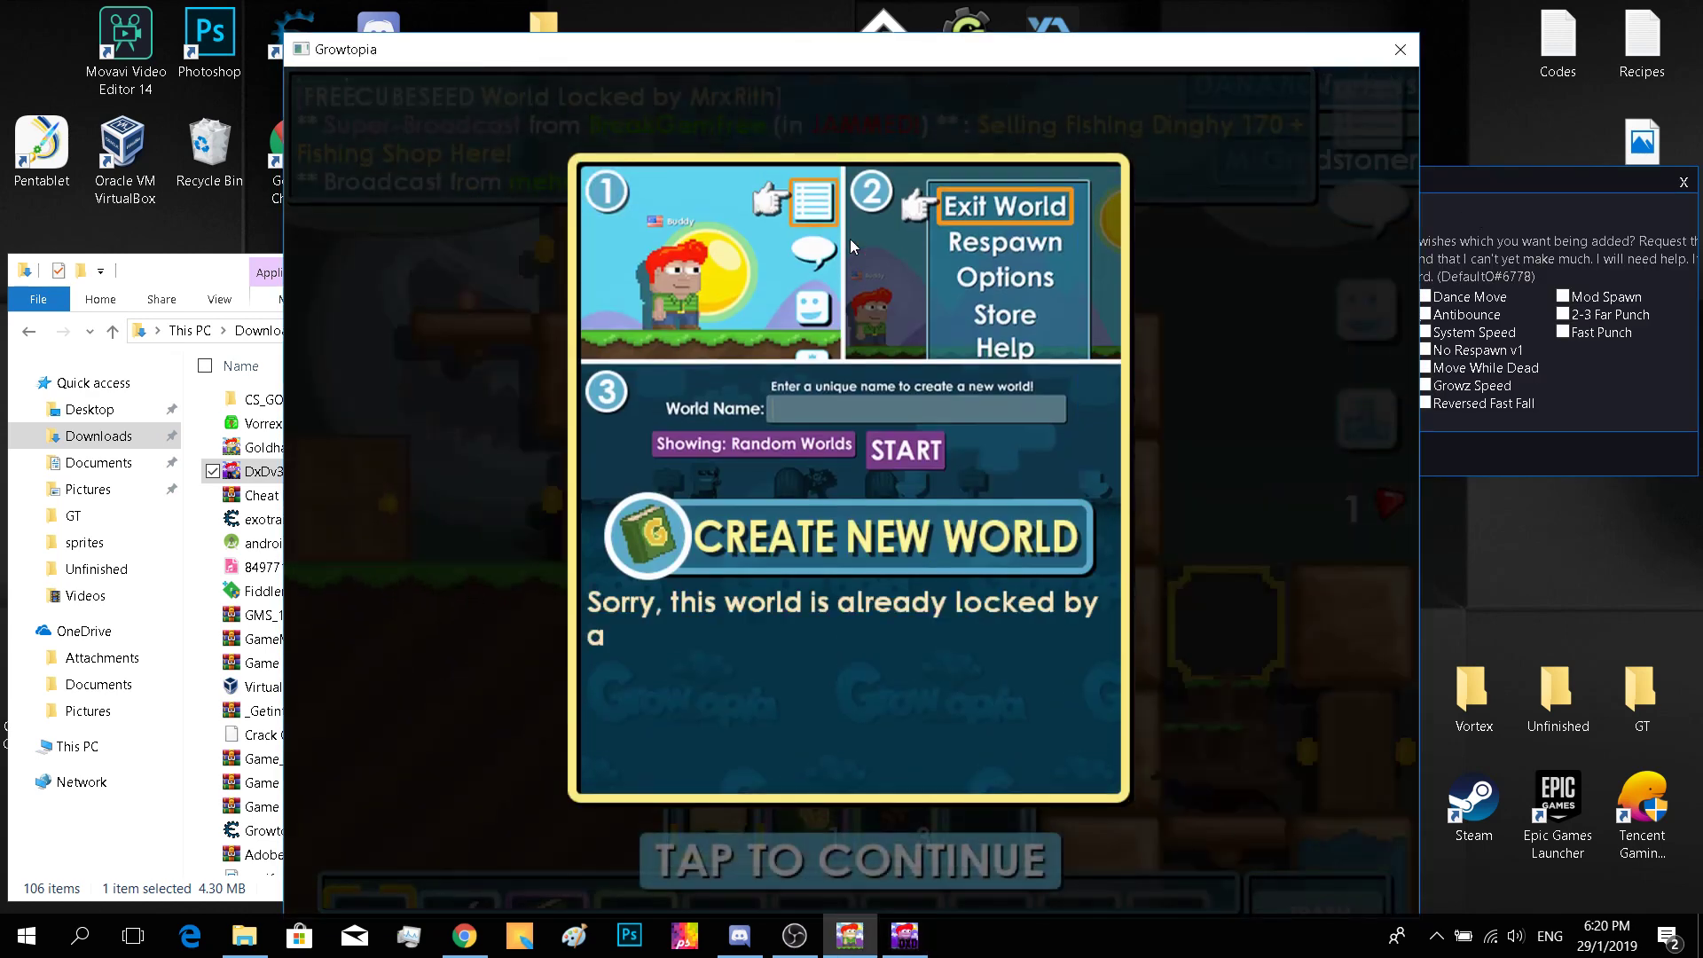
pyautogui.click(852, 246)
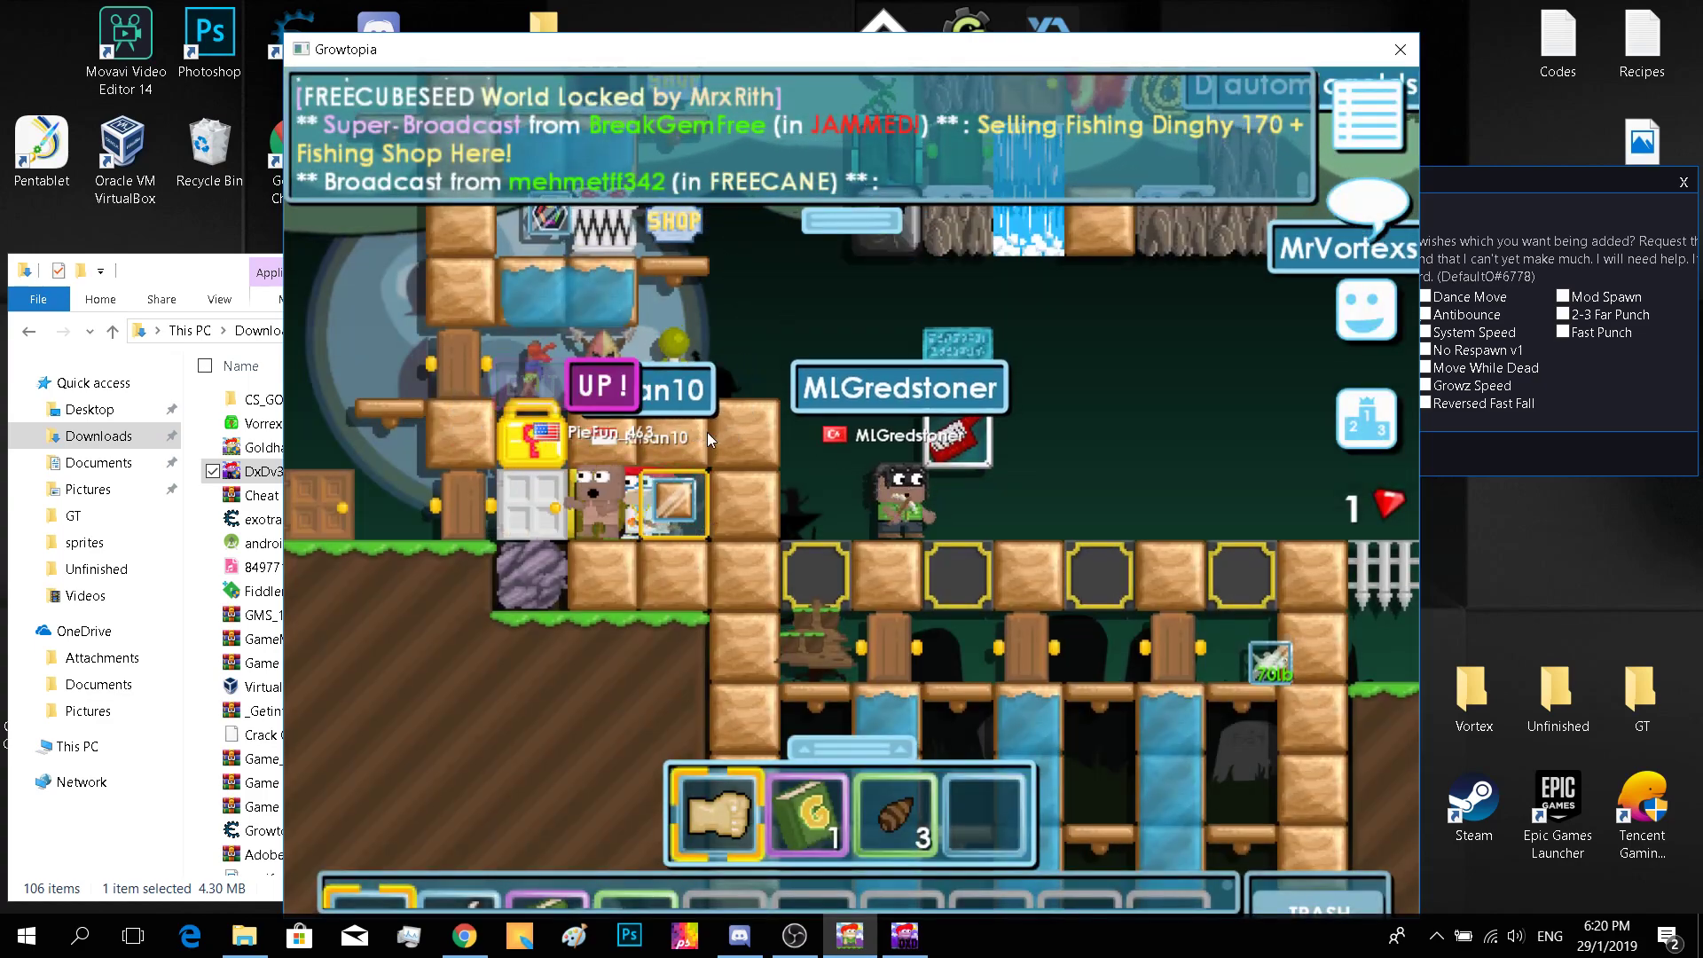
# Step: Walk the character to the start of the spike course and enable the Antibounce cheat in DxD
pyautogui.press('d')
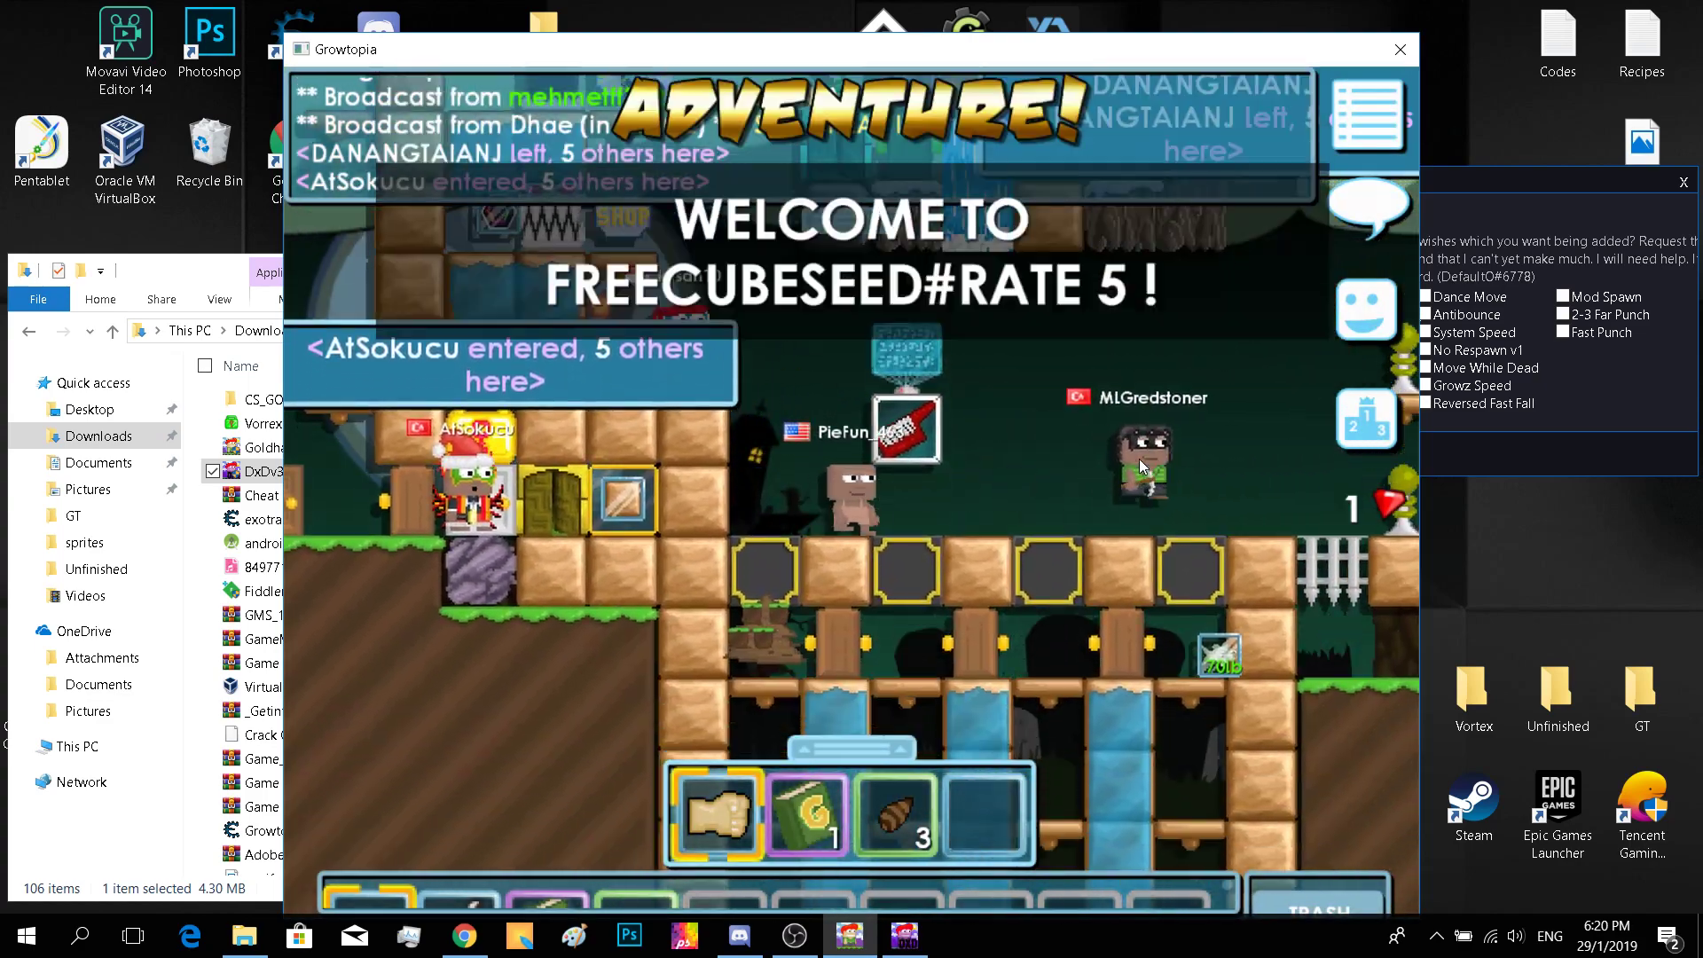
pyautogui.press('d')
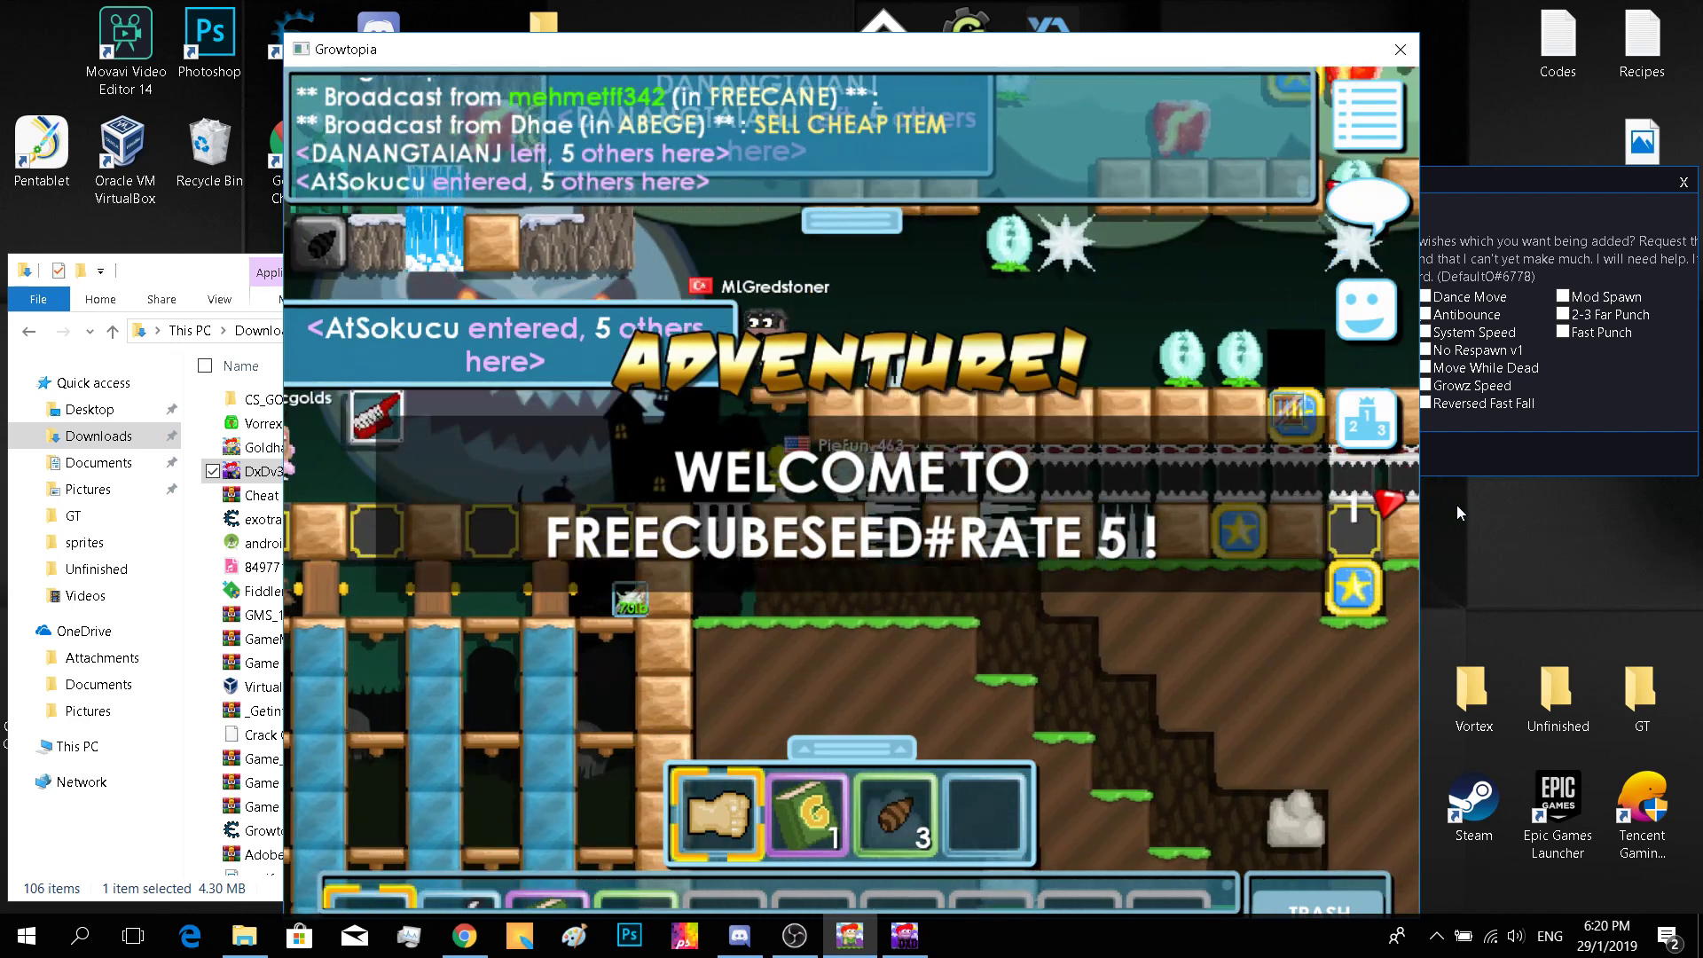
pyautogui.click(1512, 435)
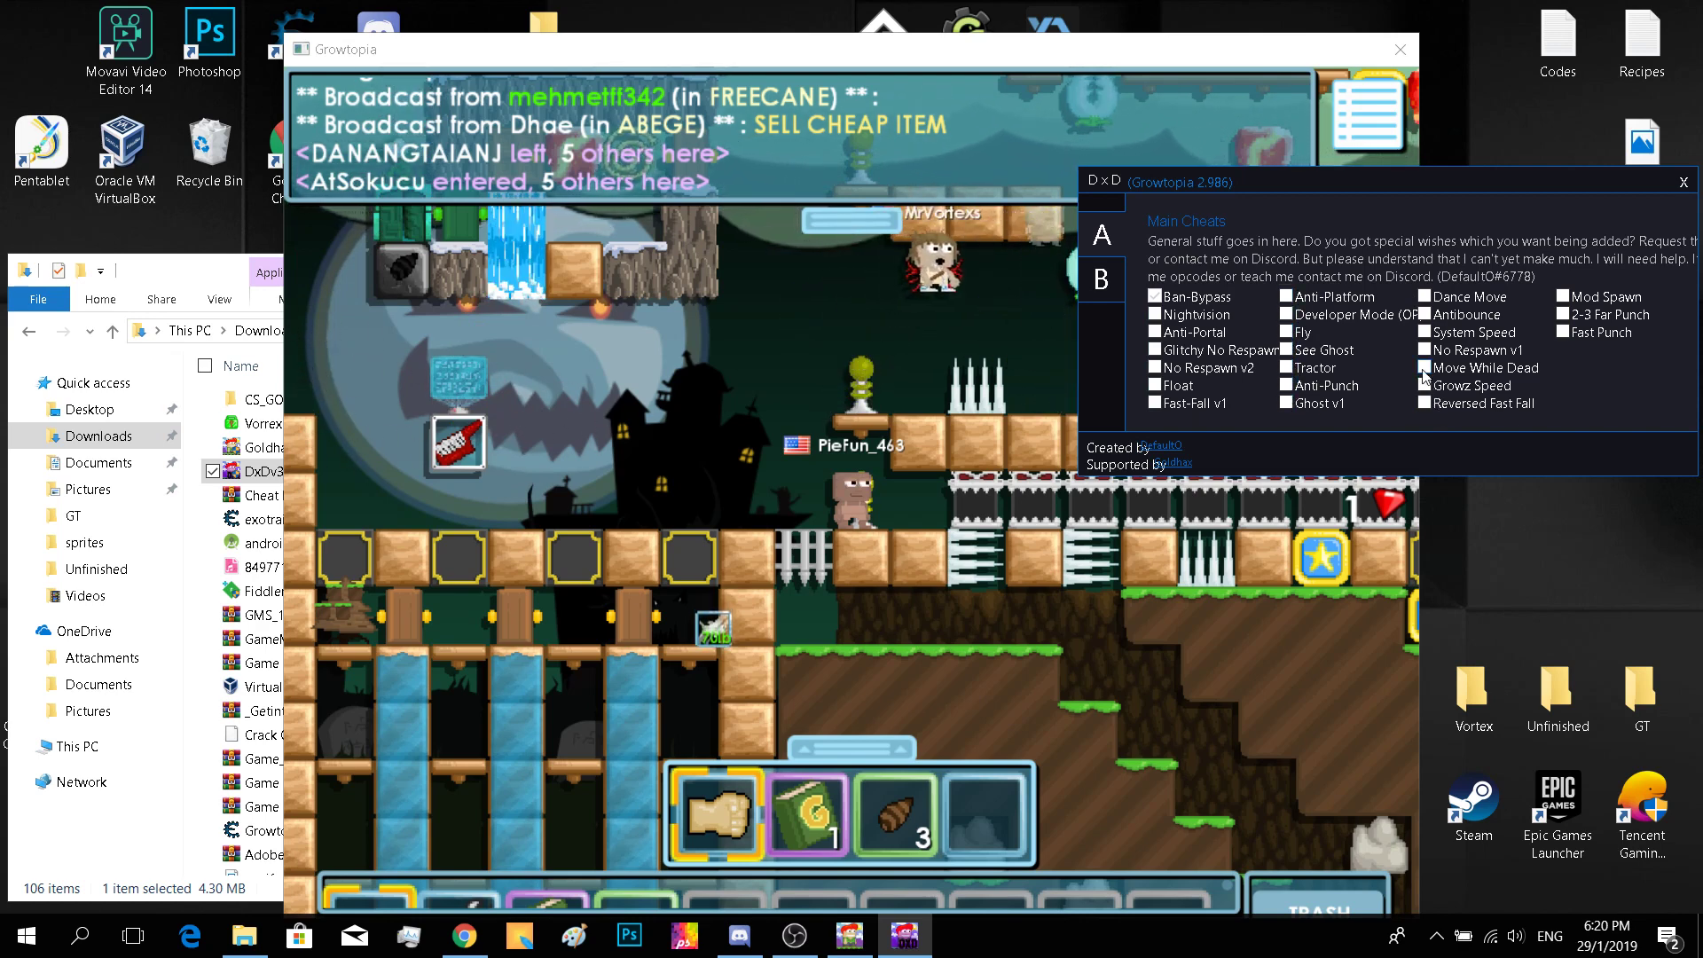
pyautogui.click(1424, 314)
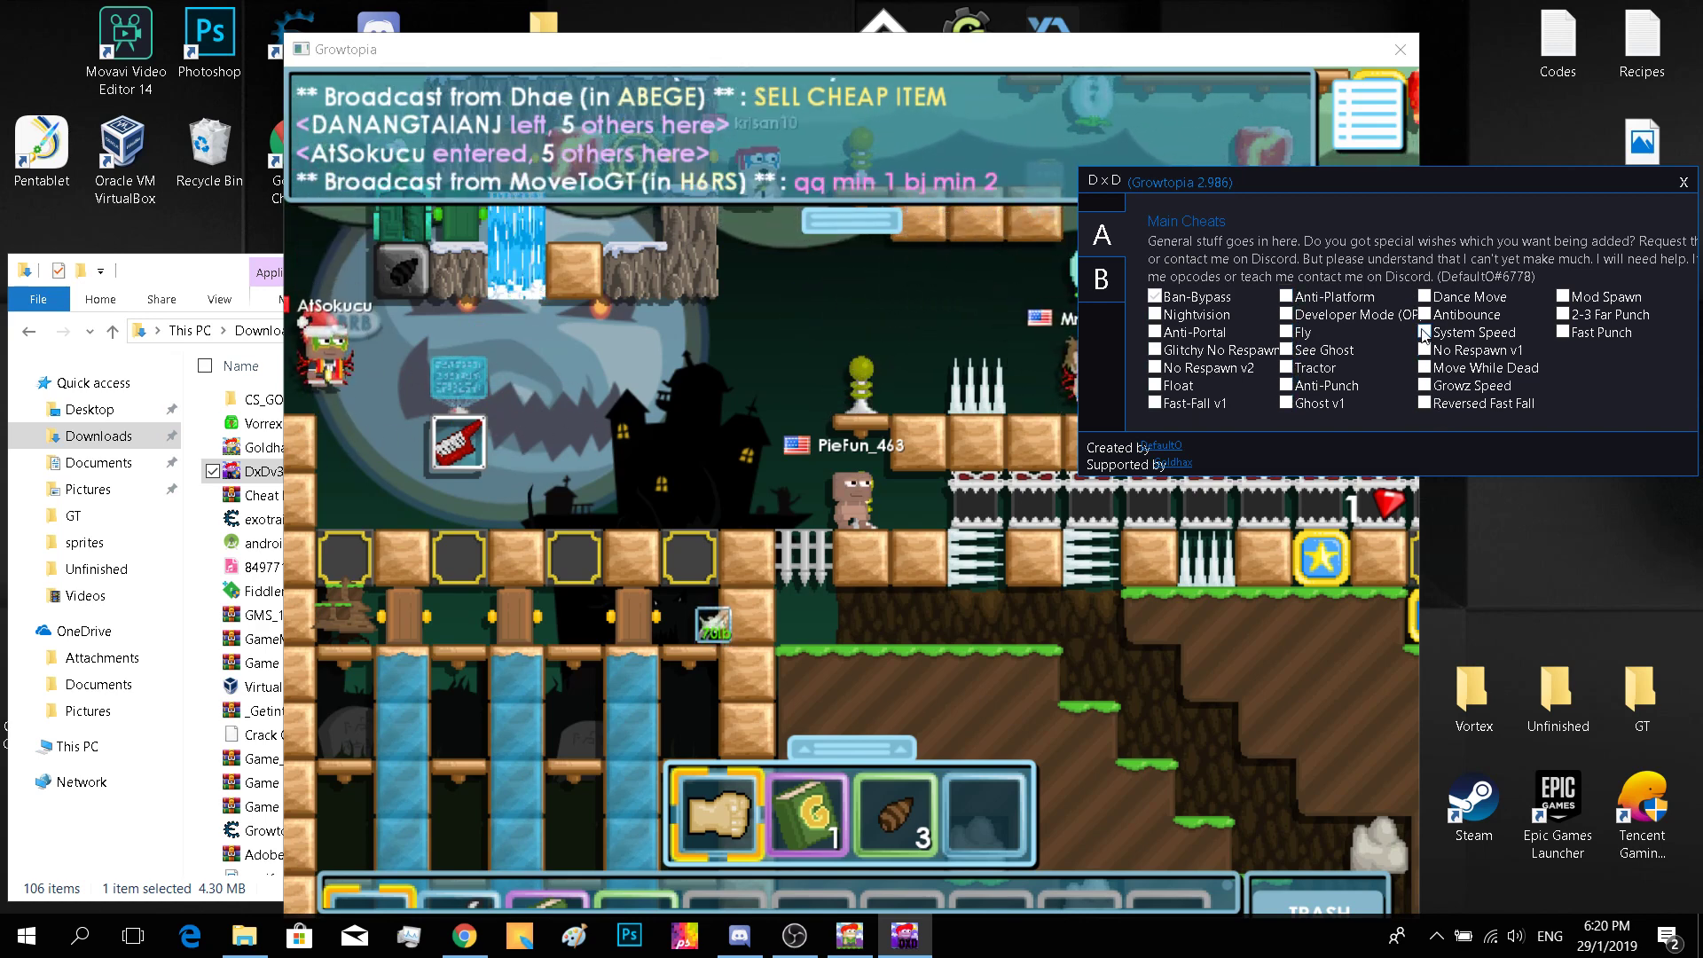
# Step: Return to the game, step onto the spikes, and send the chat command /dance
pyautogui.click(865, 317)
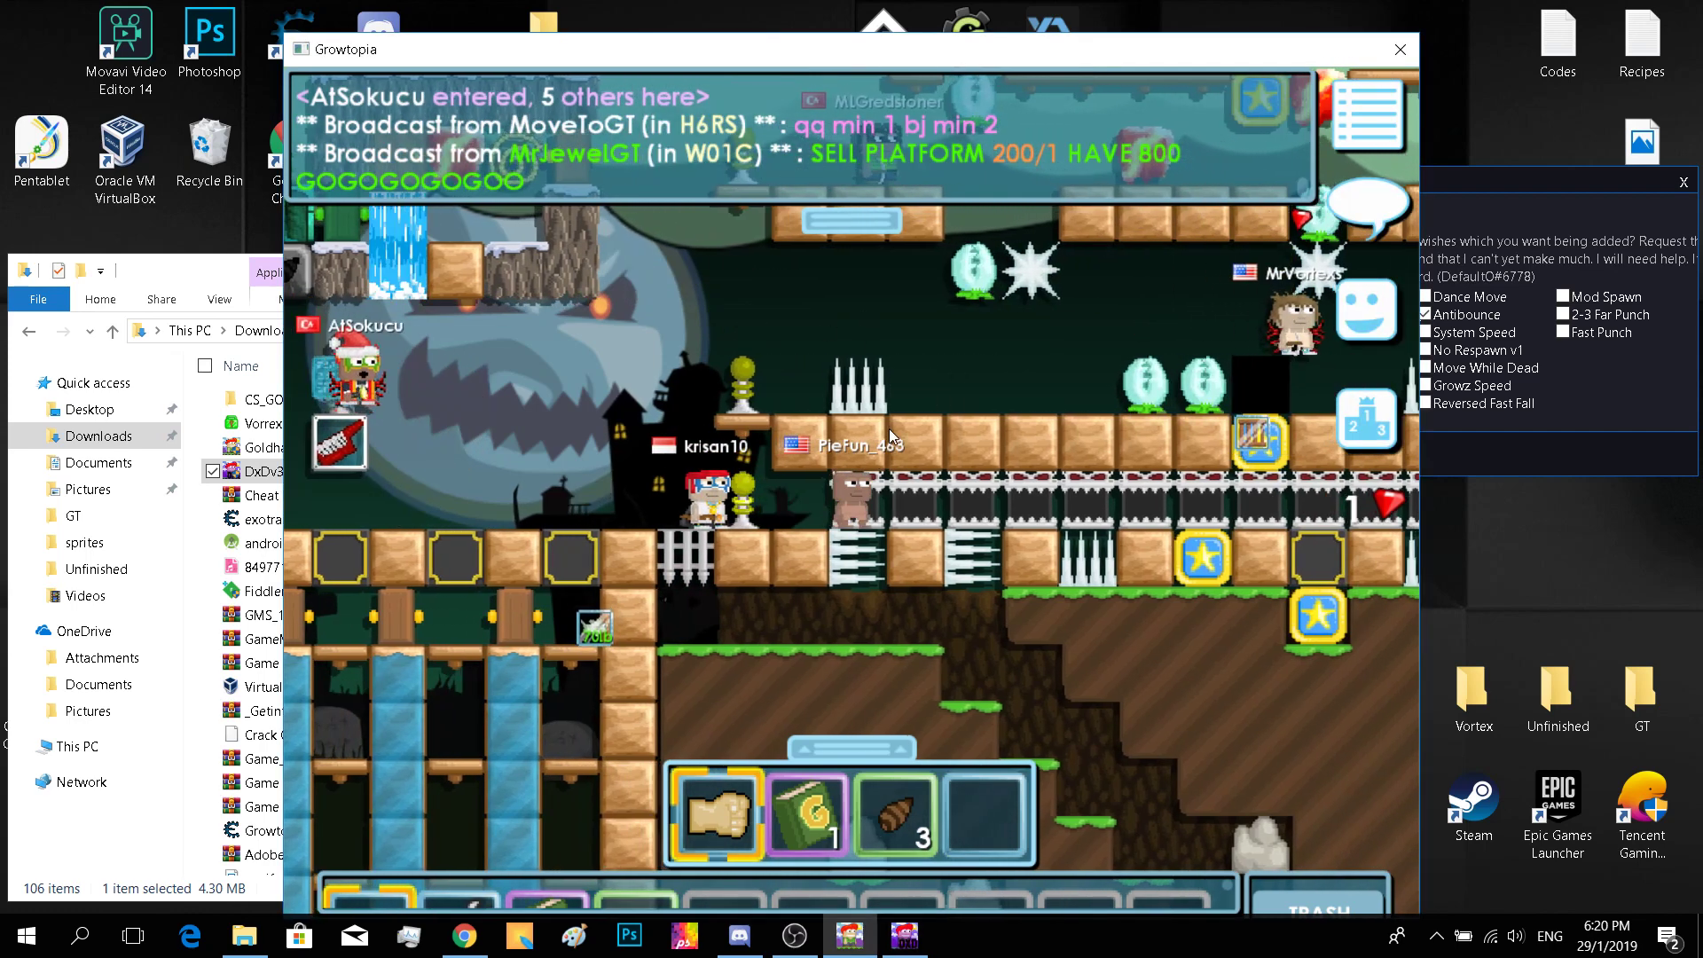
pyautogui.press('Return')
pyautogui.write('/dance')
pyautogui.press('Return')
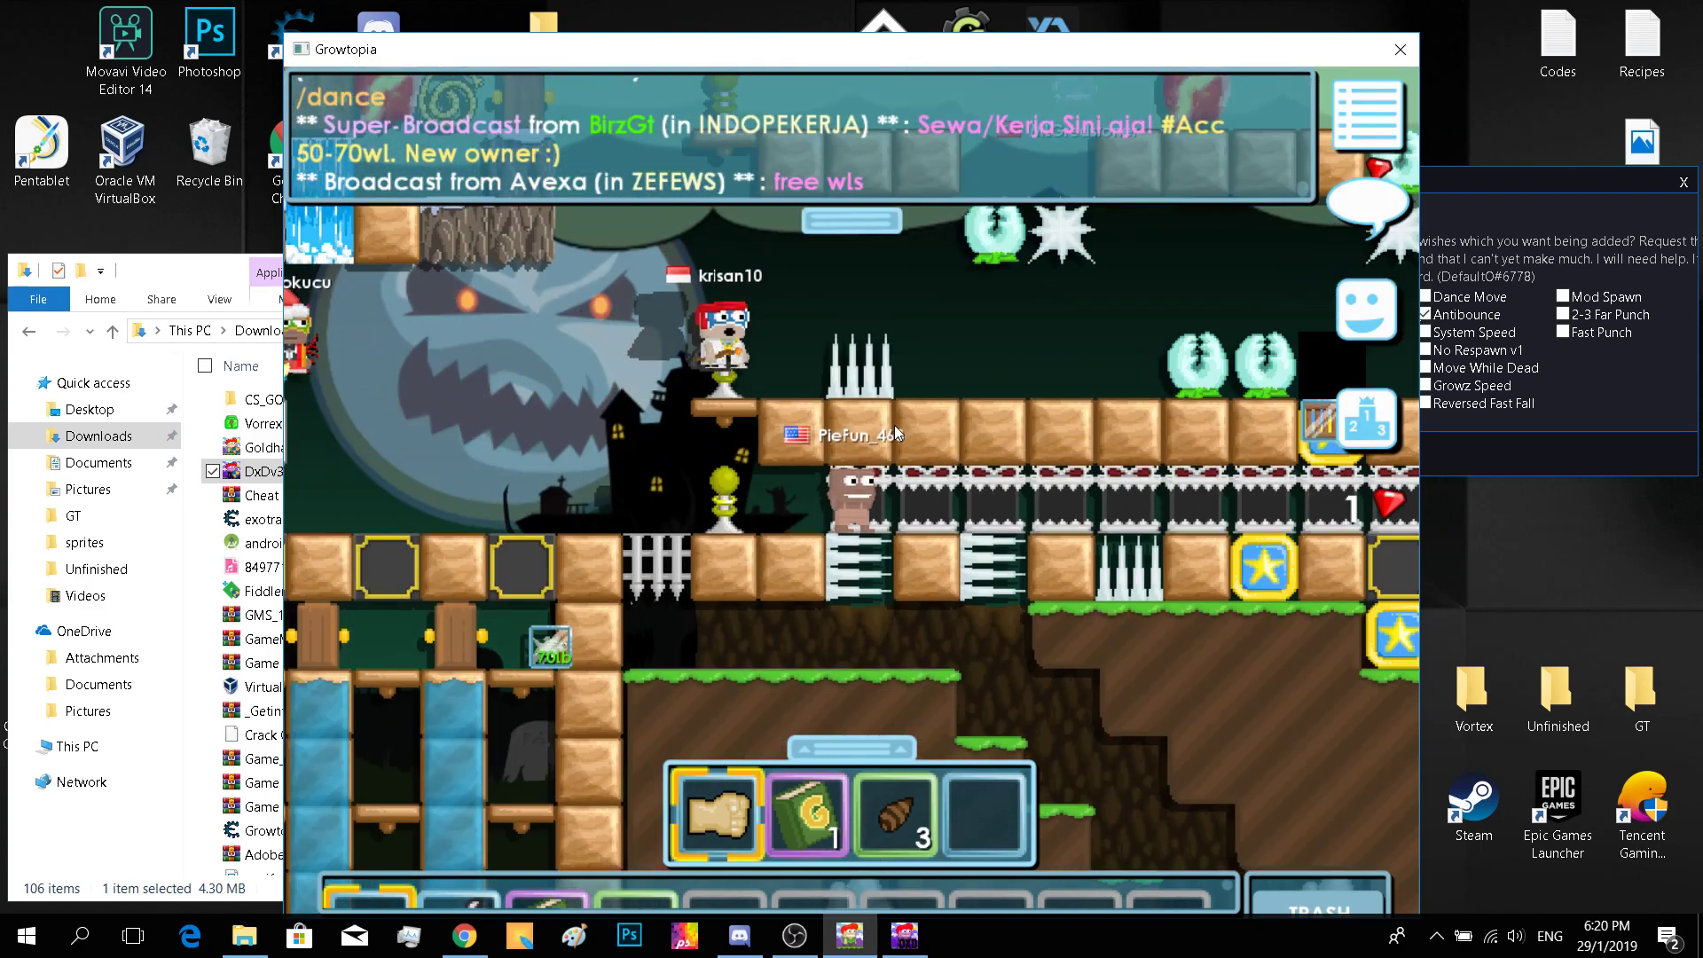
pyautogui.scroll(-4, 894, 426)
pyautogui.press('a')
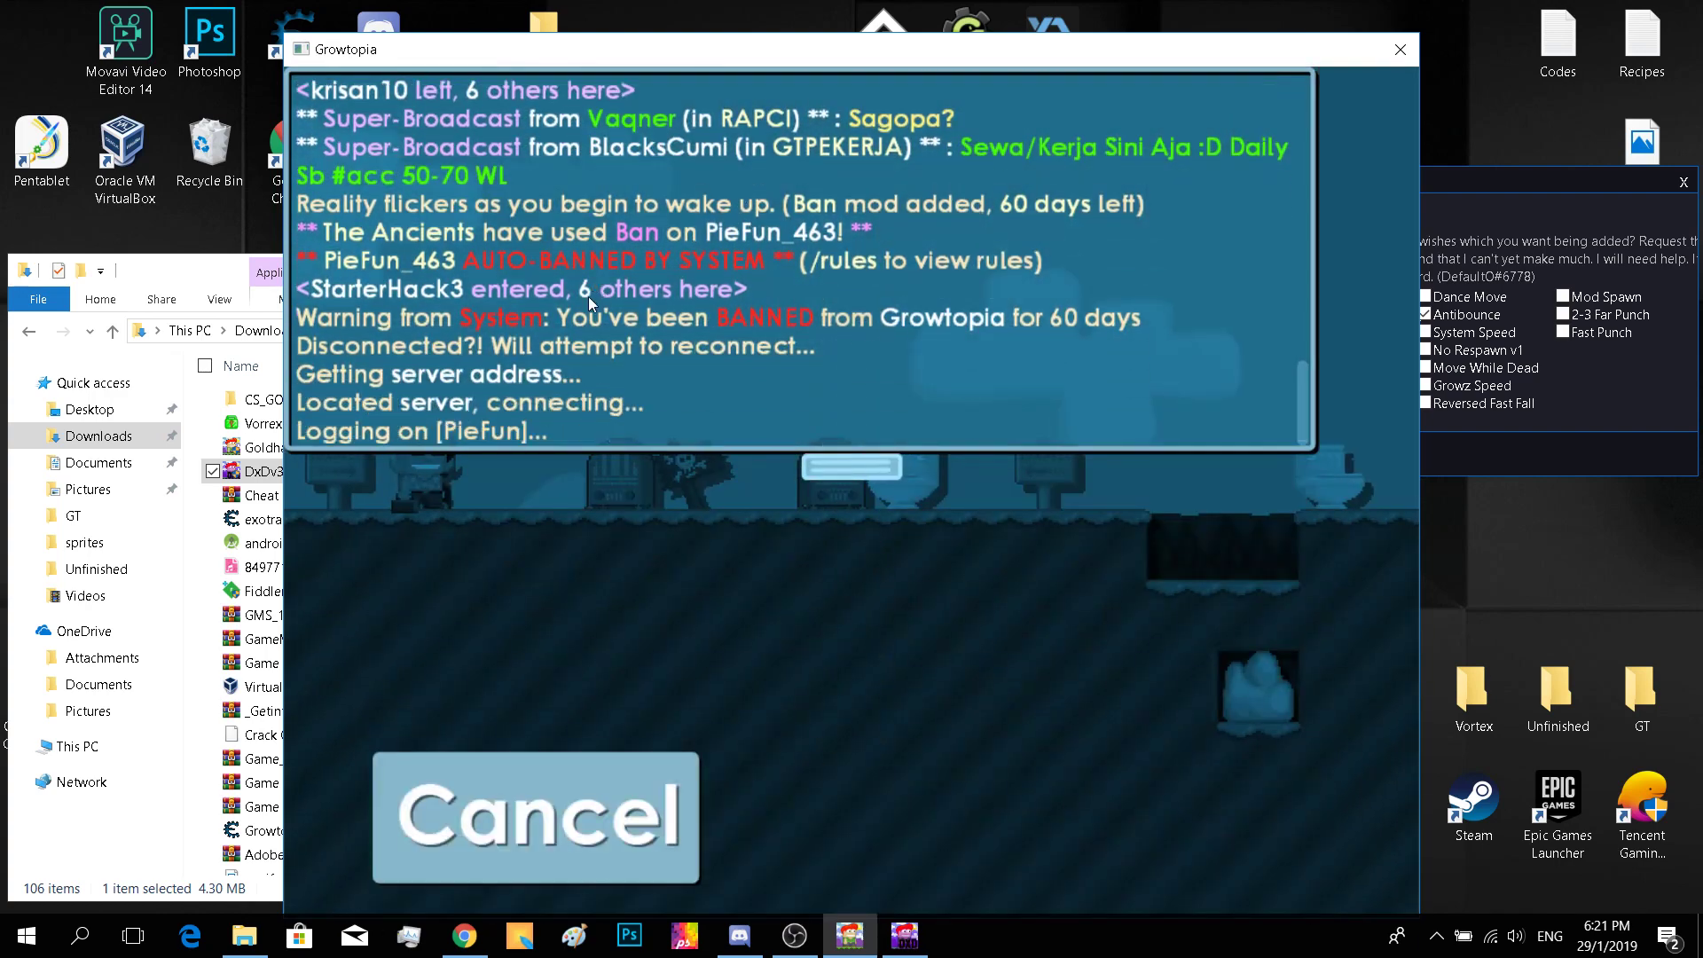
# Step: Cancel the login and close Growtopia, the DxD window and the Downloads window
pyautogui.moveTo(575, 243); pyautogui.dragTo(596, 177)
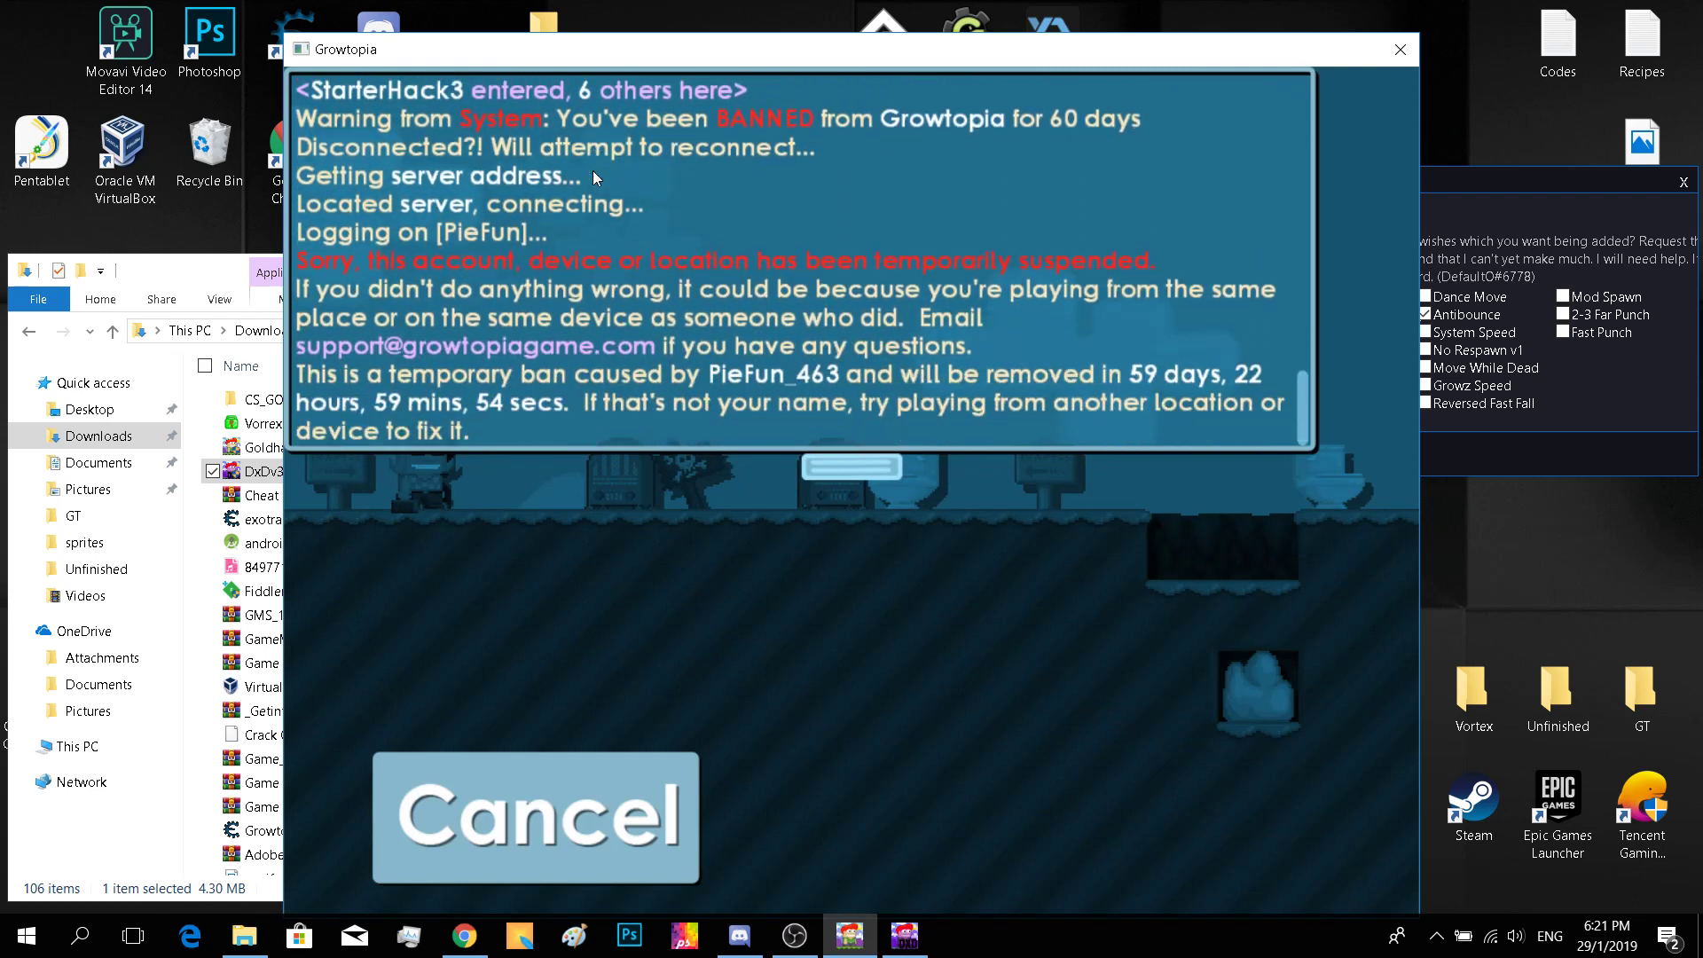
pyautogui.click(633, 758)
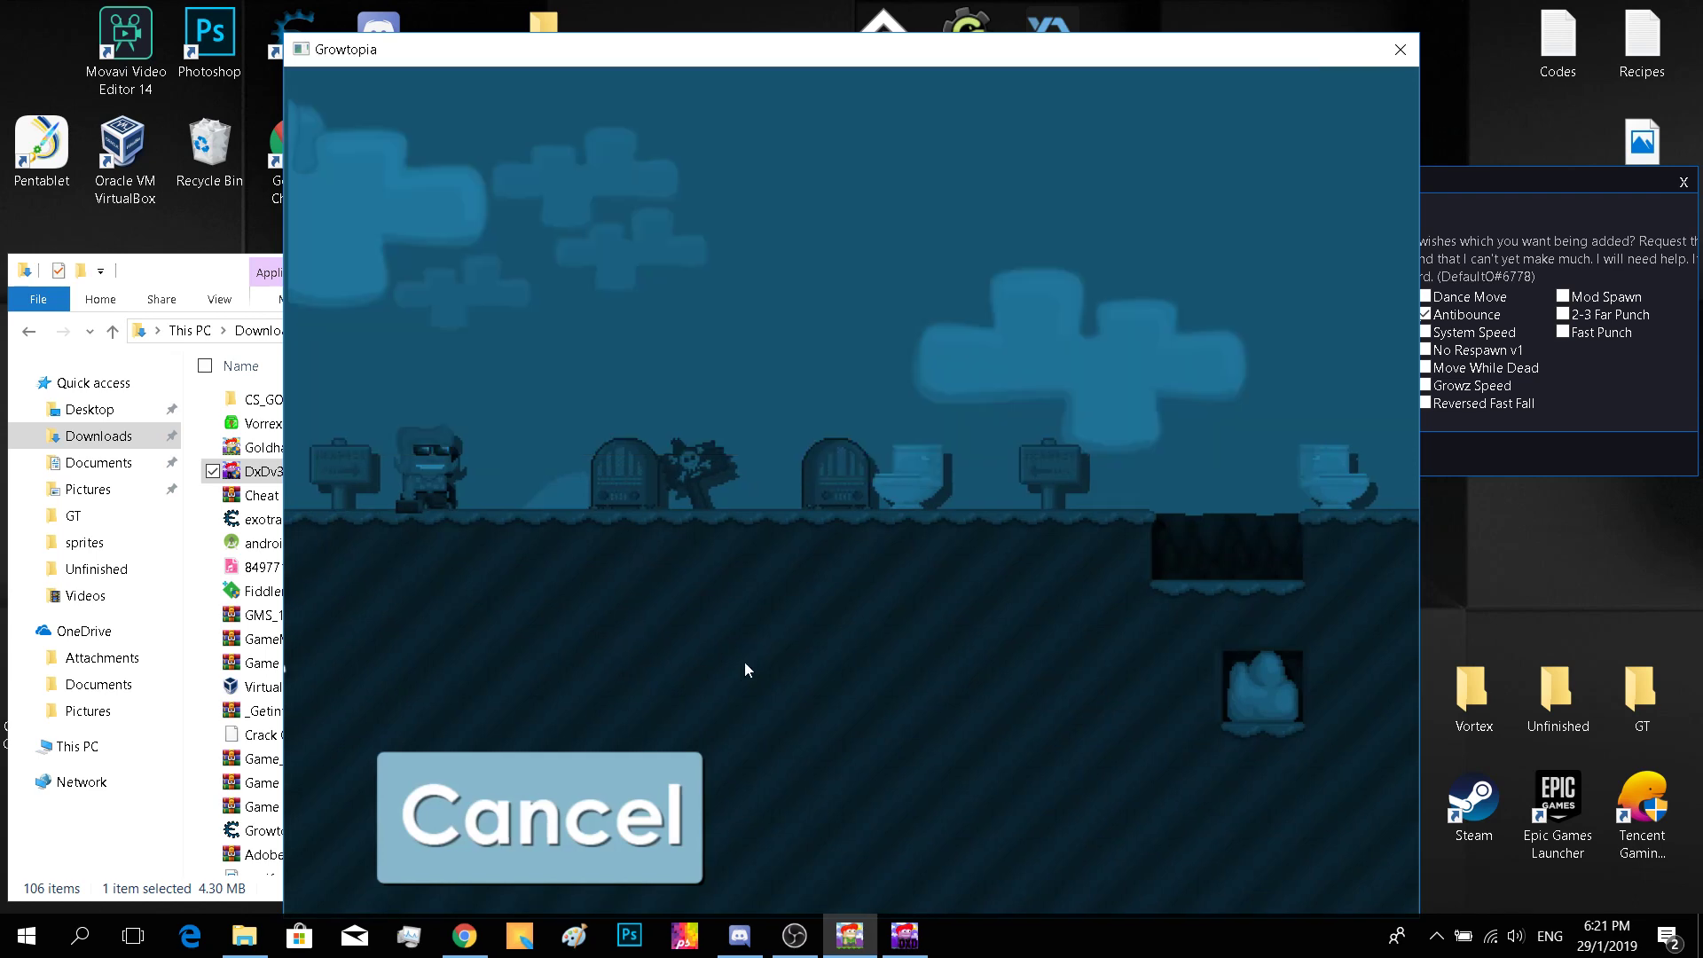
pyautogui.click(1395, 46)
pyautogui.click(1683, 184)
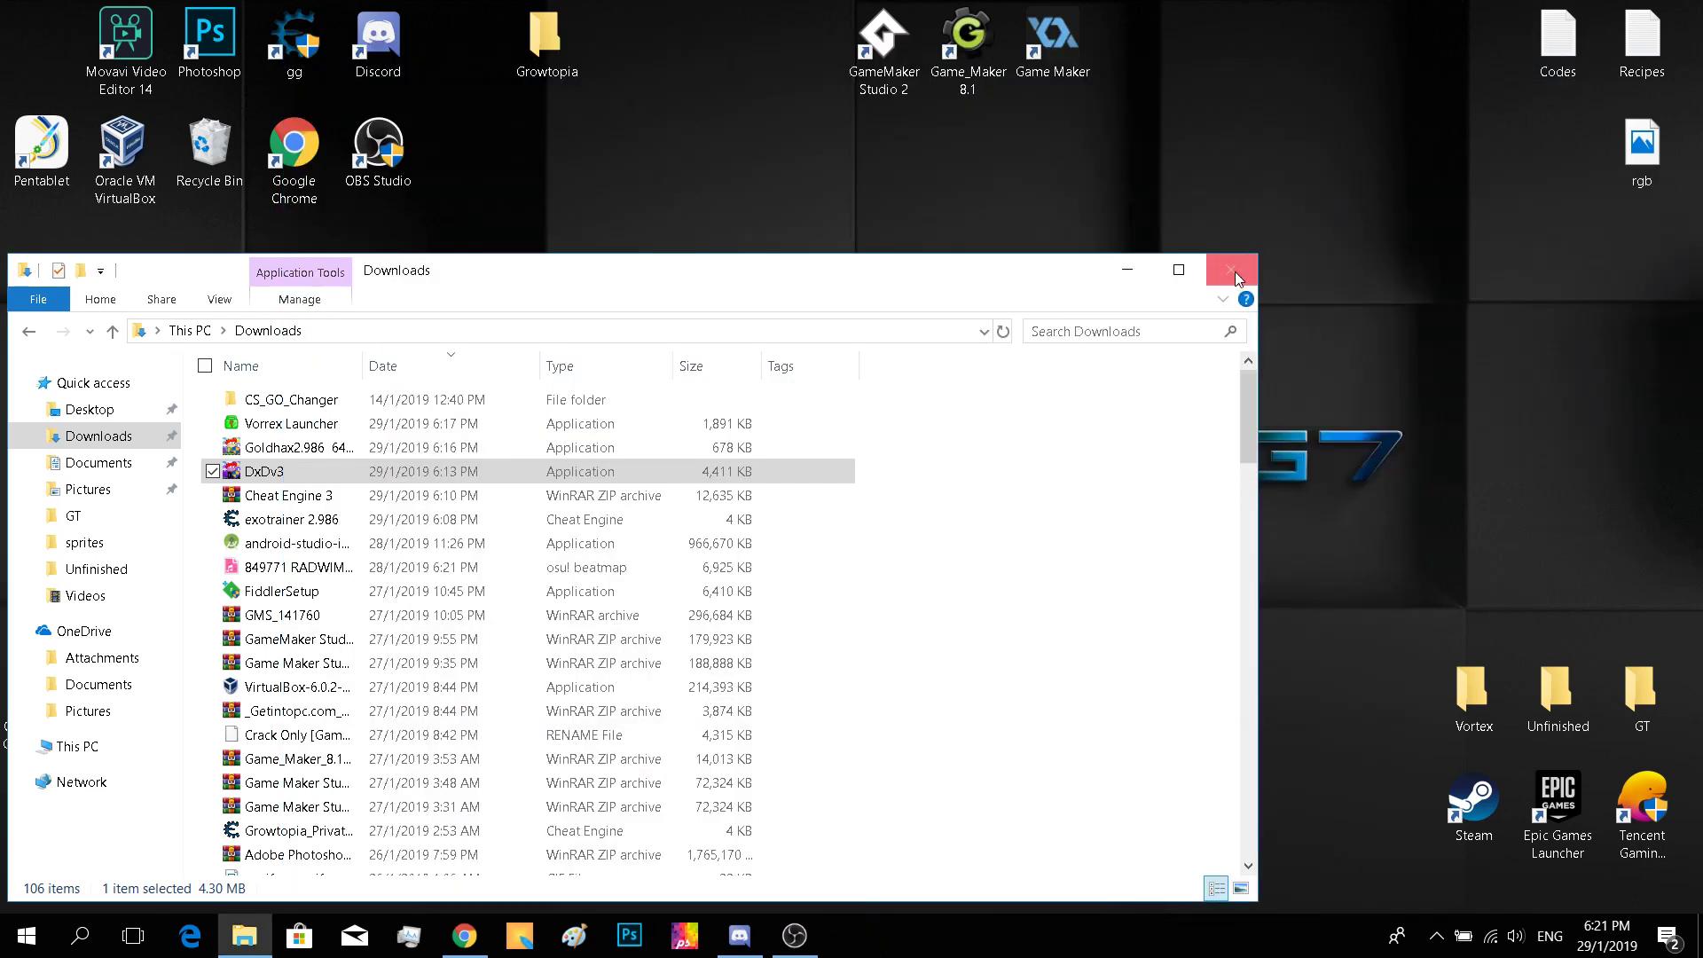
pyautogui.click(1237, 271)
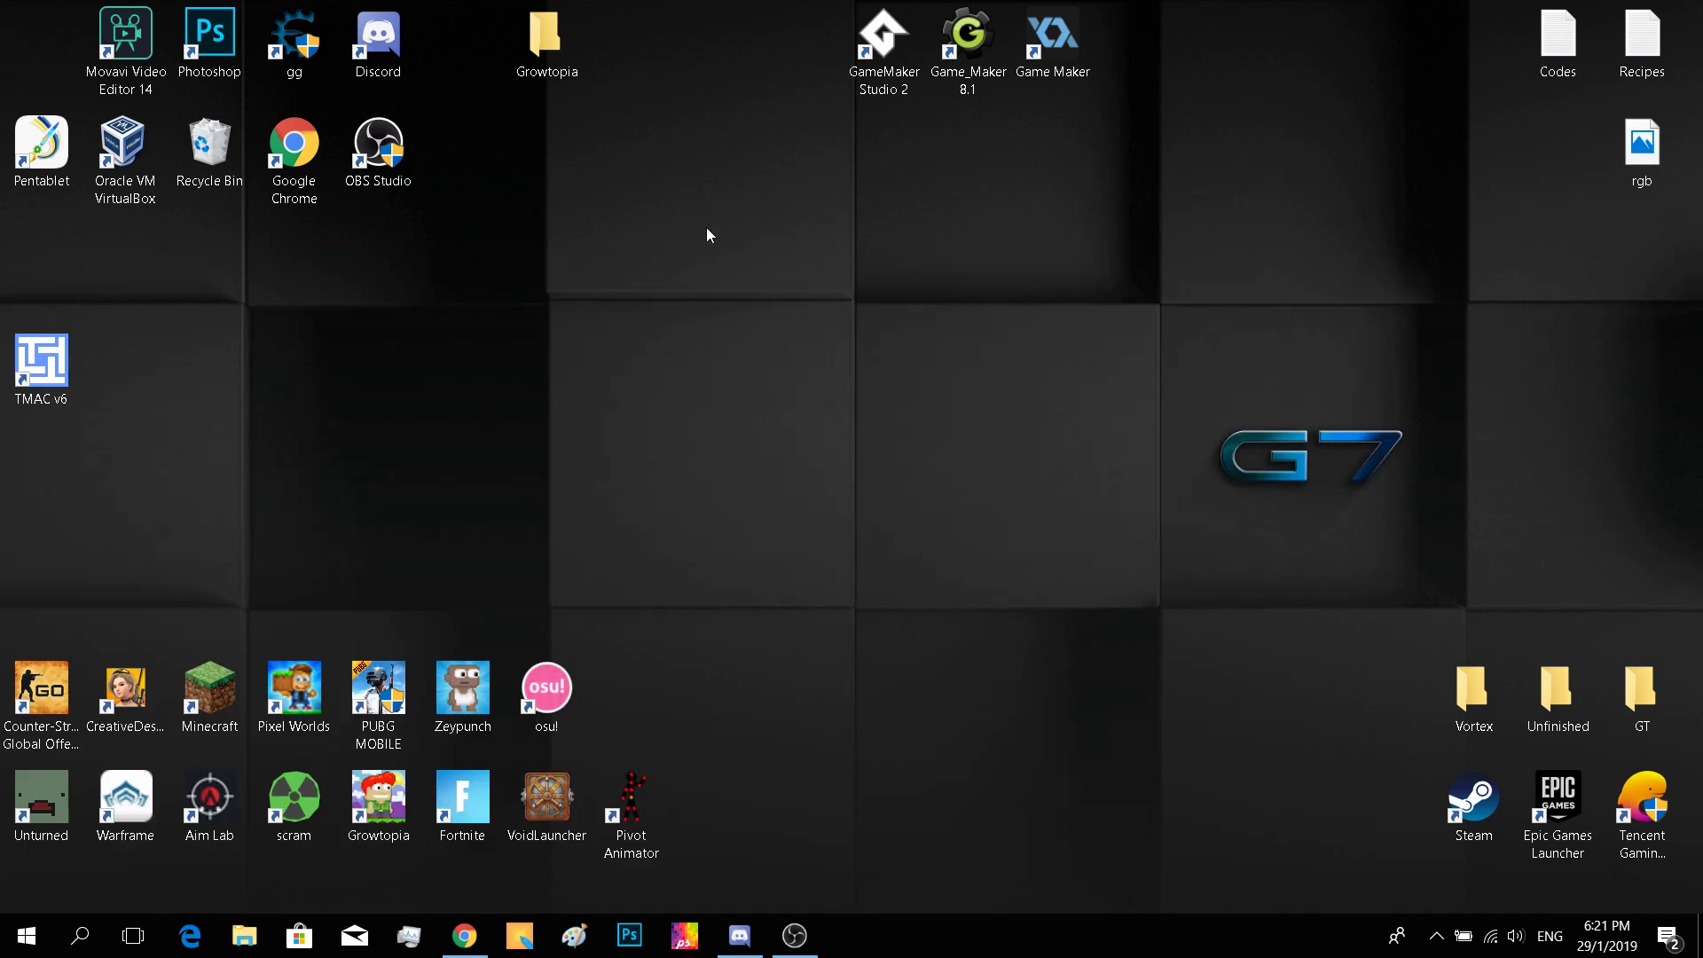
# Step: Move the TMAC v6 shortcut to the empty middle area of the desktop
pyautogui.moveTo(41, 359); pyautogui.dragTo(642, 327)
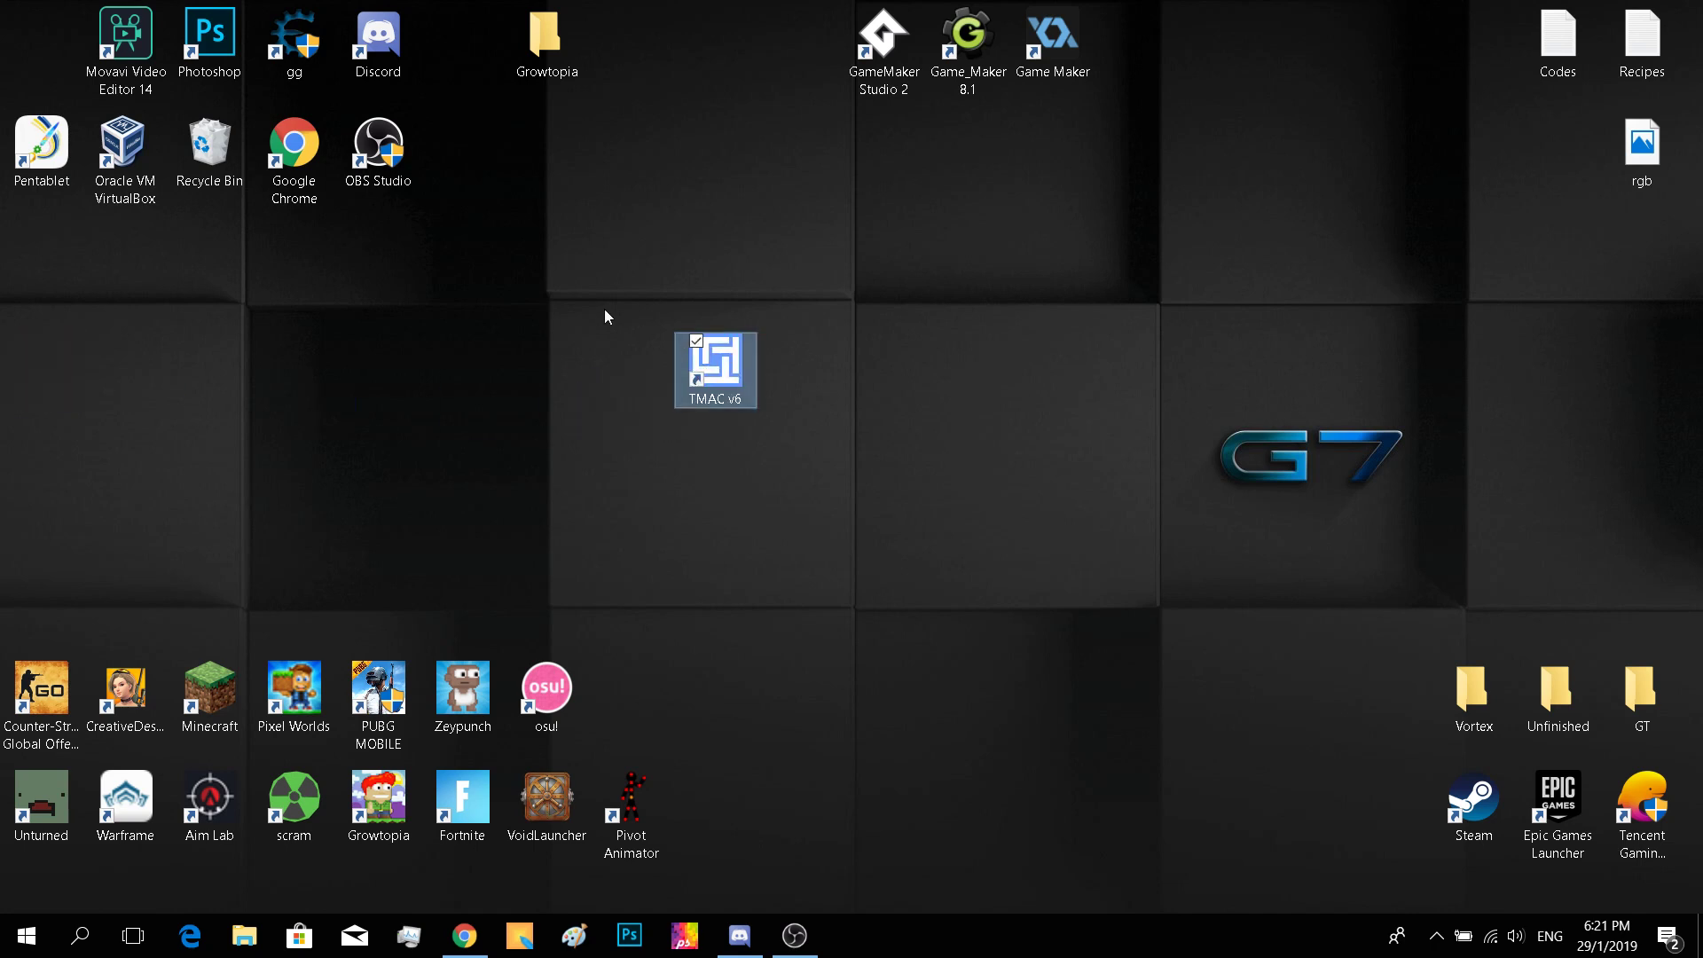
pyautogui.click(765, 367)
pyautogui.moveTo(604, 263); pyautogui.dragTo(843, 409)
pyautogui.moveTo(876, 326); pyautogui.dragTo(1142, 635)
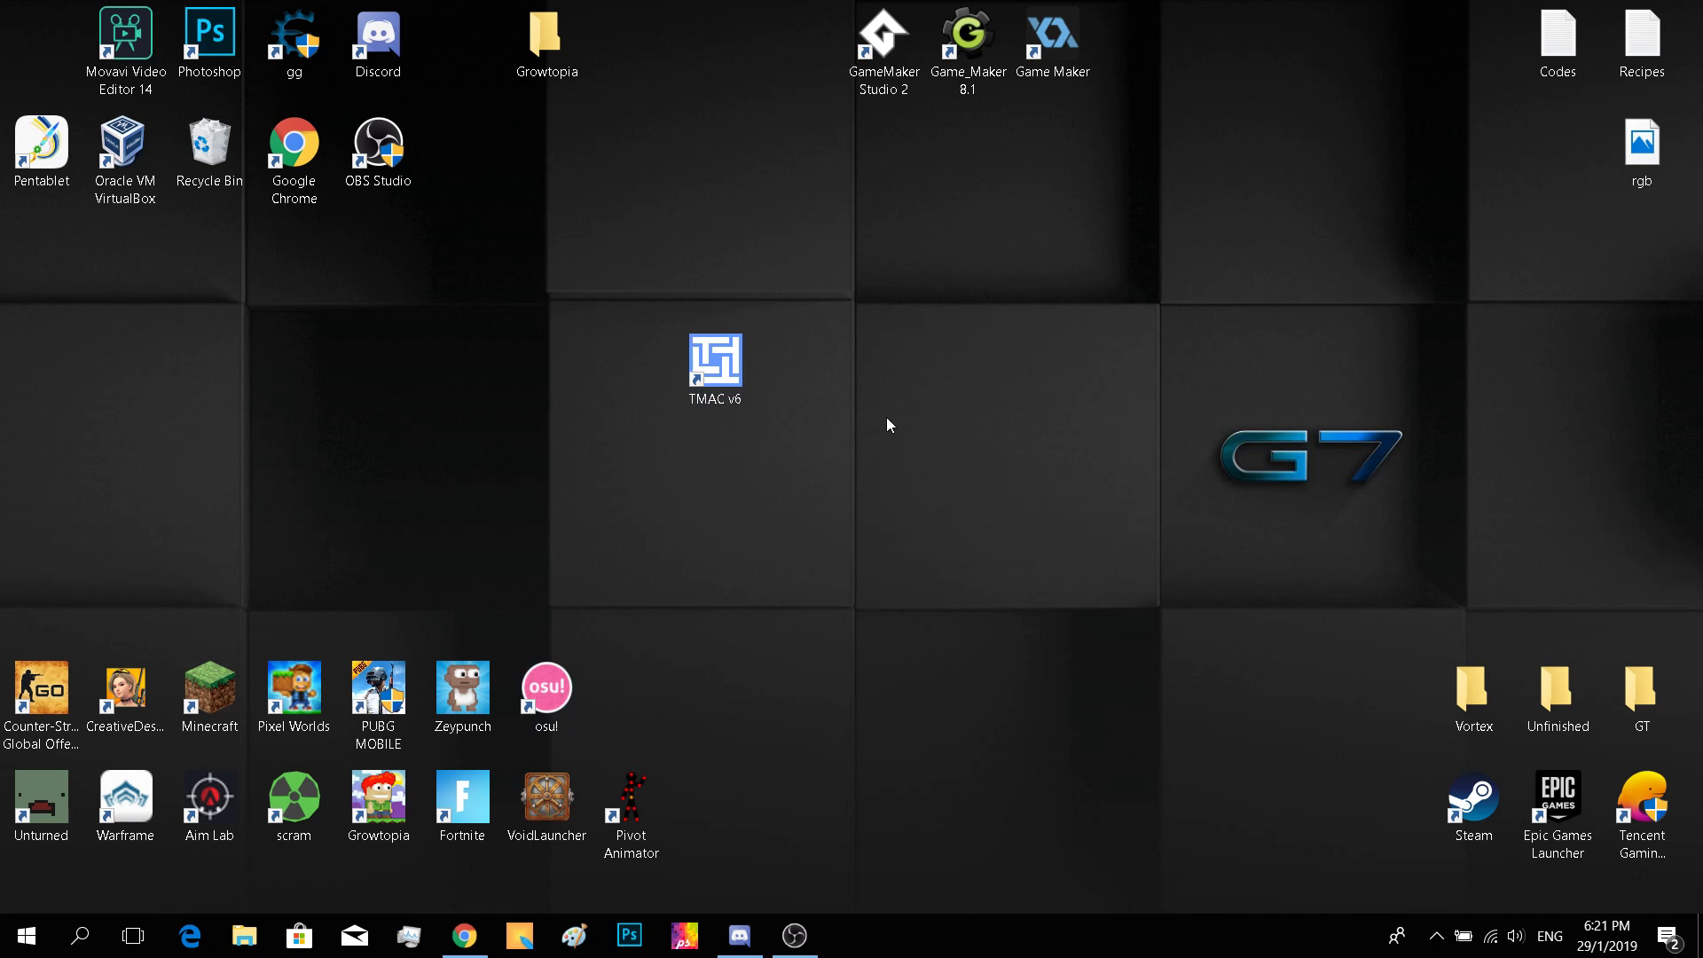
# Step: Open Registry Editor by running regedit from the Run dialog
pyautogui.press('super+r')
pyautogui.moveTo(209, 674); pyautogui.dragTo(1101, 413)
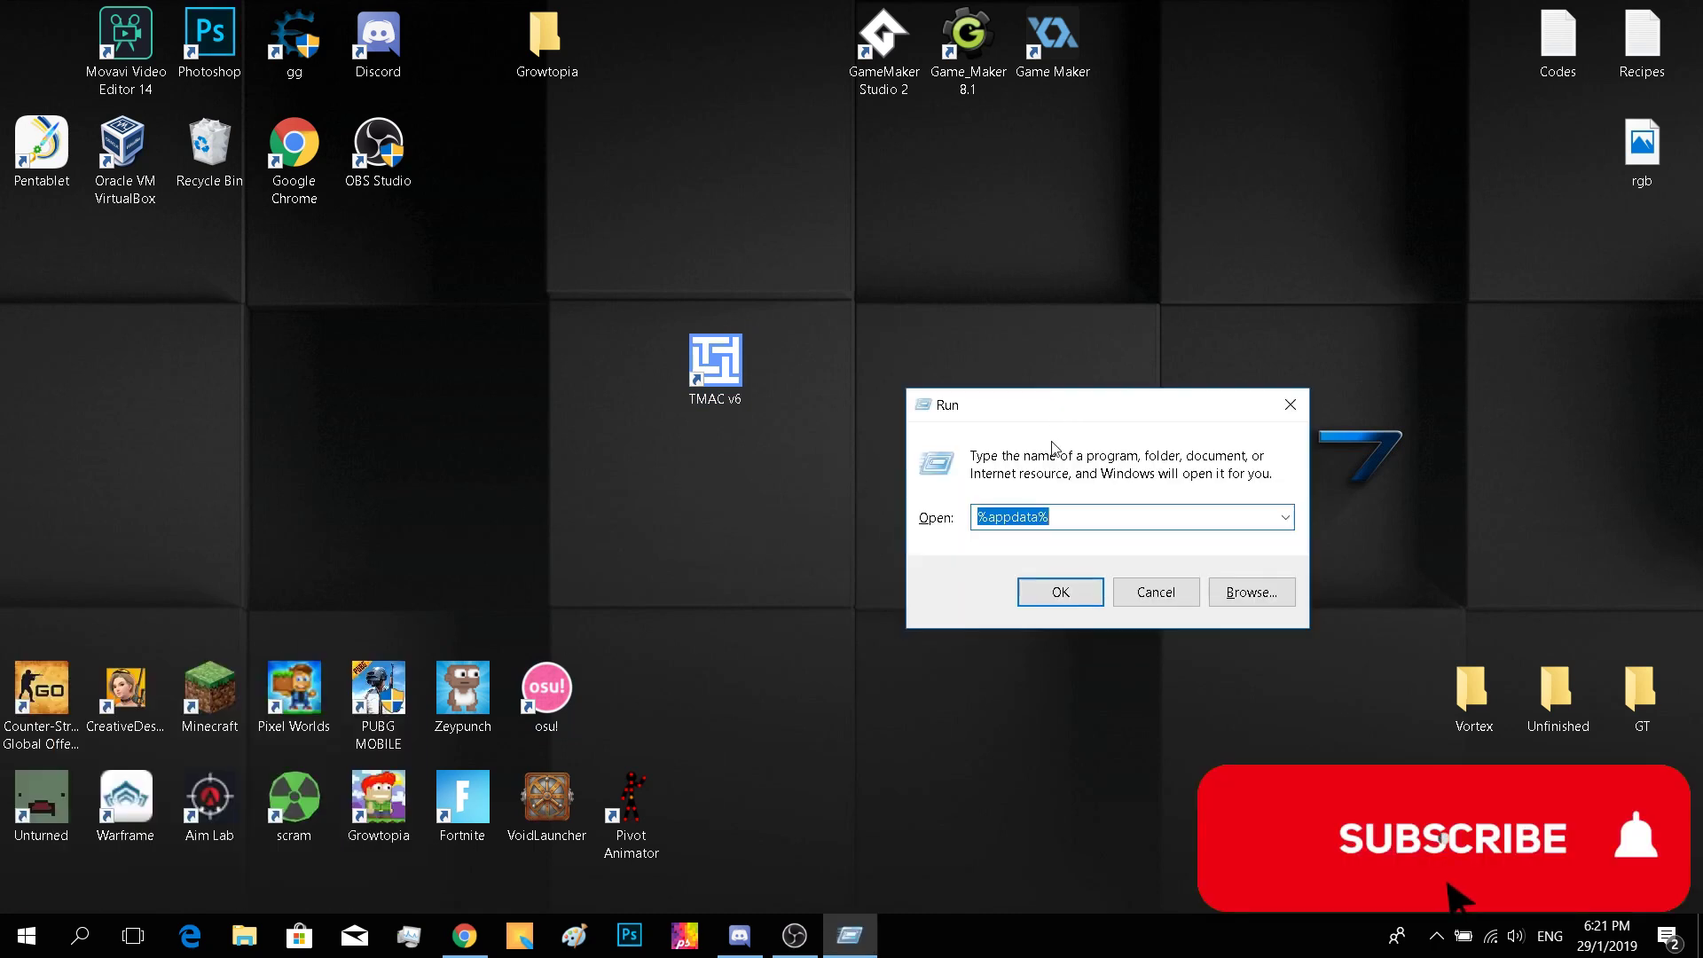
pyautogui.press('BackSpace')
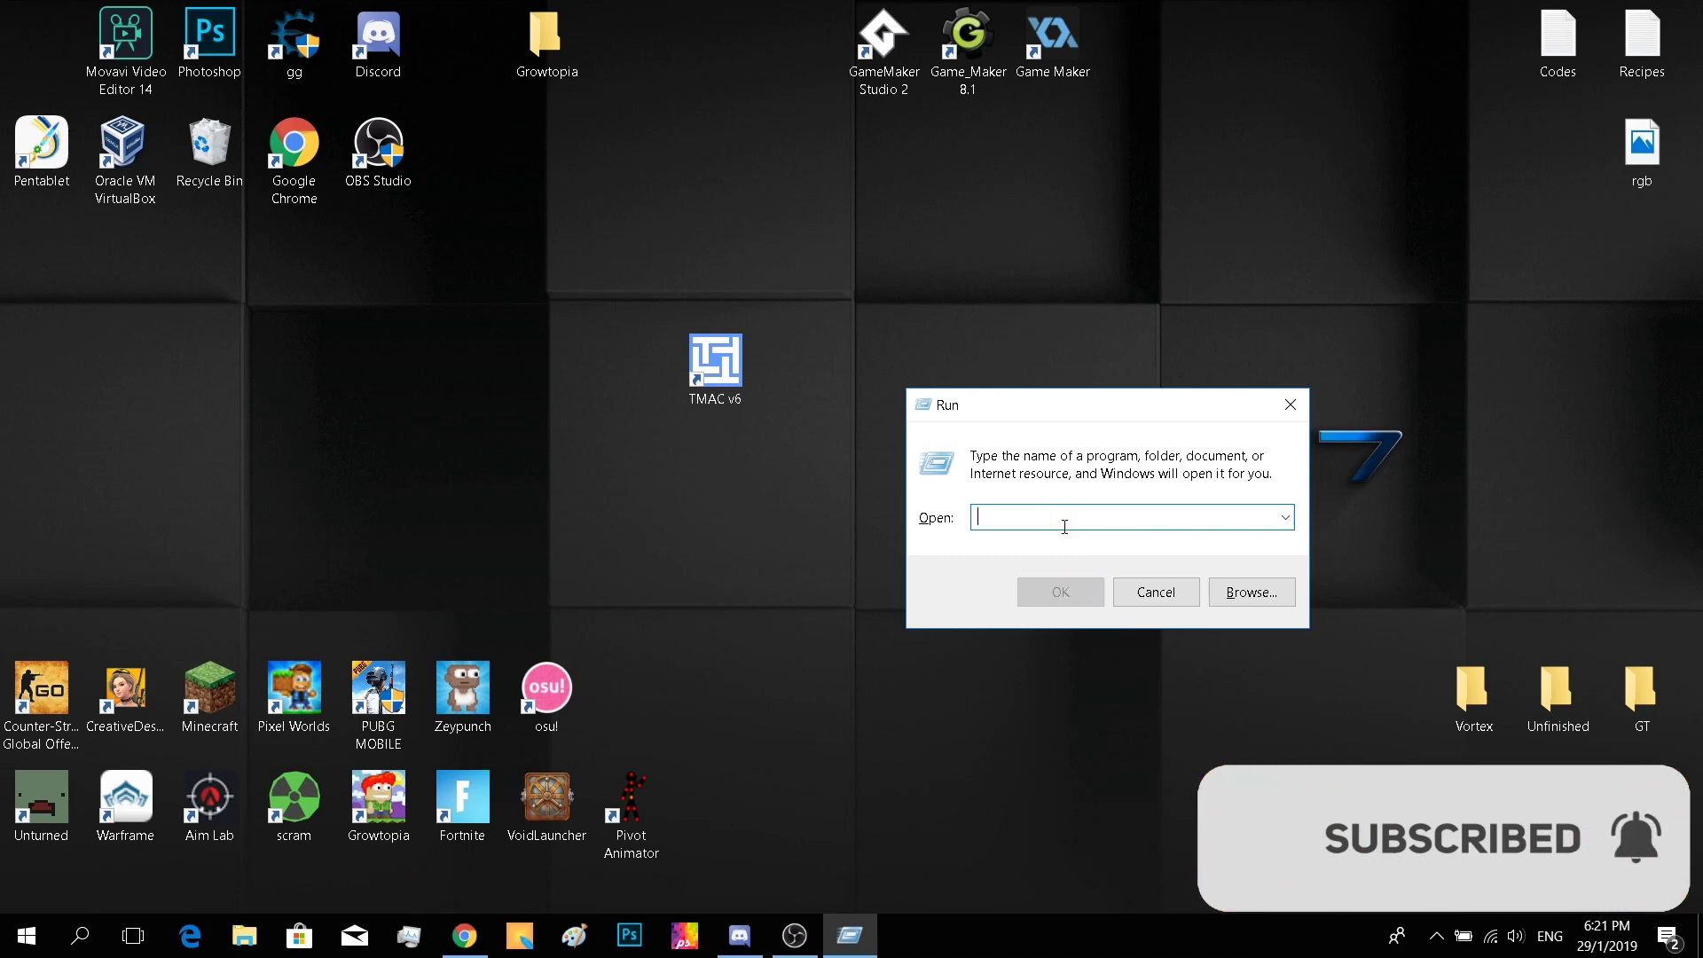
pyautogui.write('regedit')
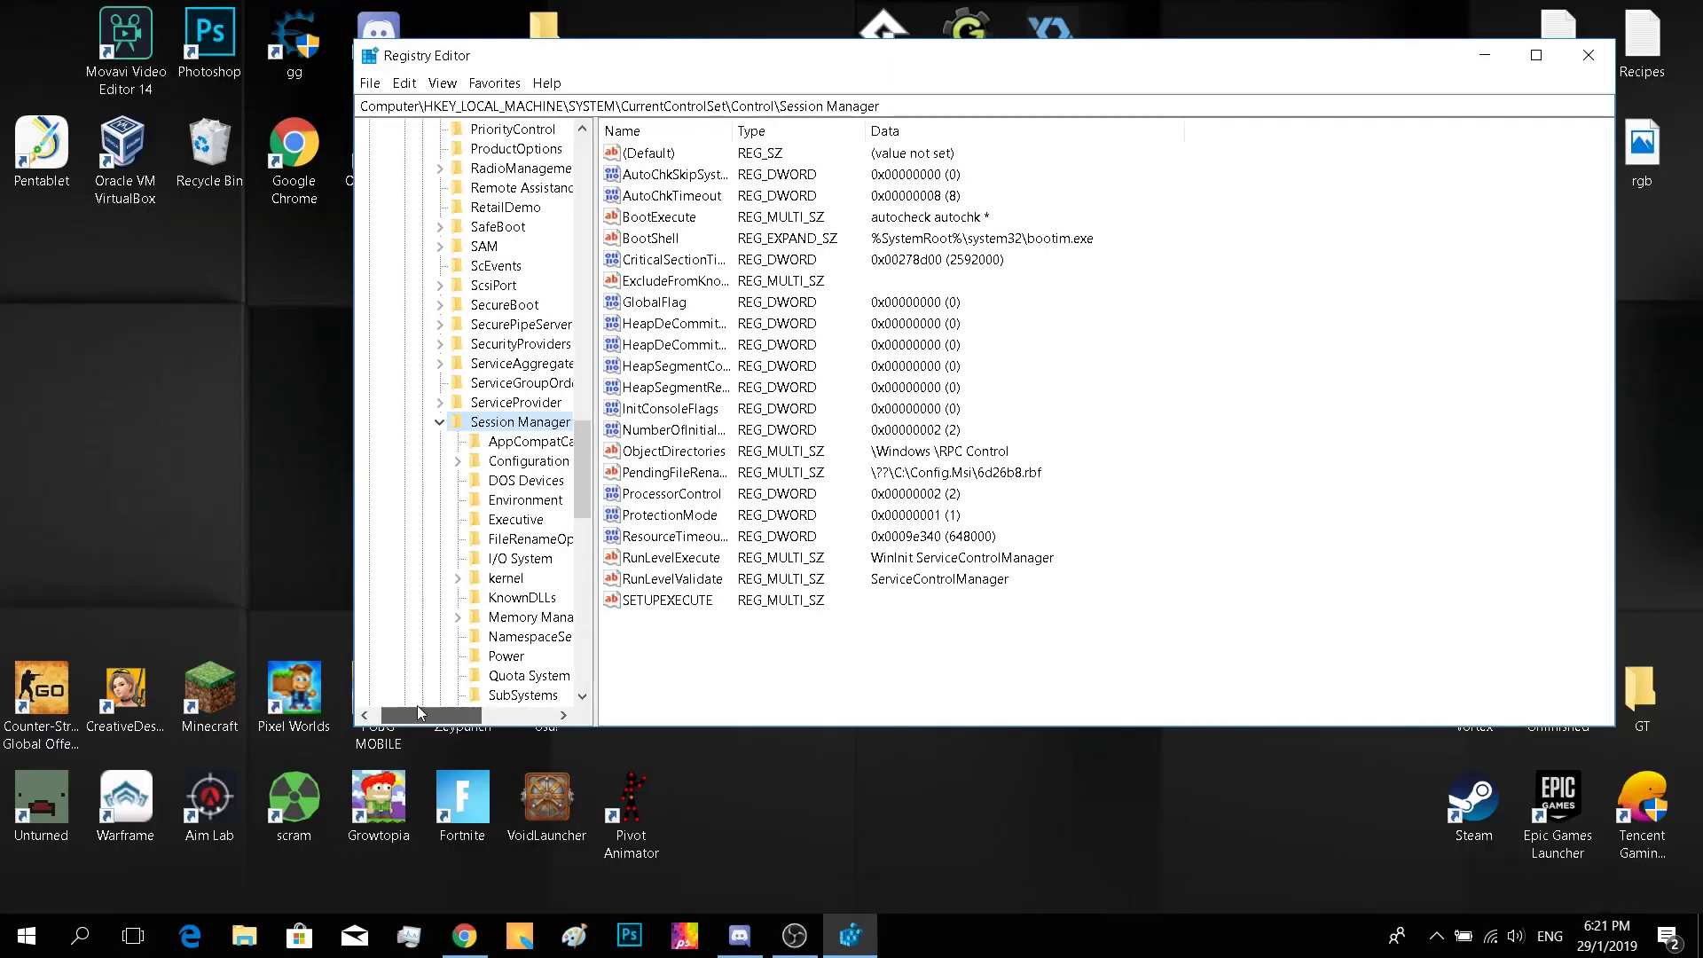
# Step: Collapse the expanded registry tree from Session Manager up to HKEY_LOCAL_MACHINE
pyautogui.click(440, 423)
pyautogui.moveTo(586, 462); pyautogui.dragTo(588, 142)
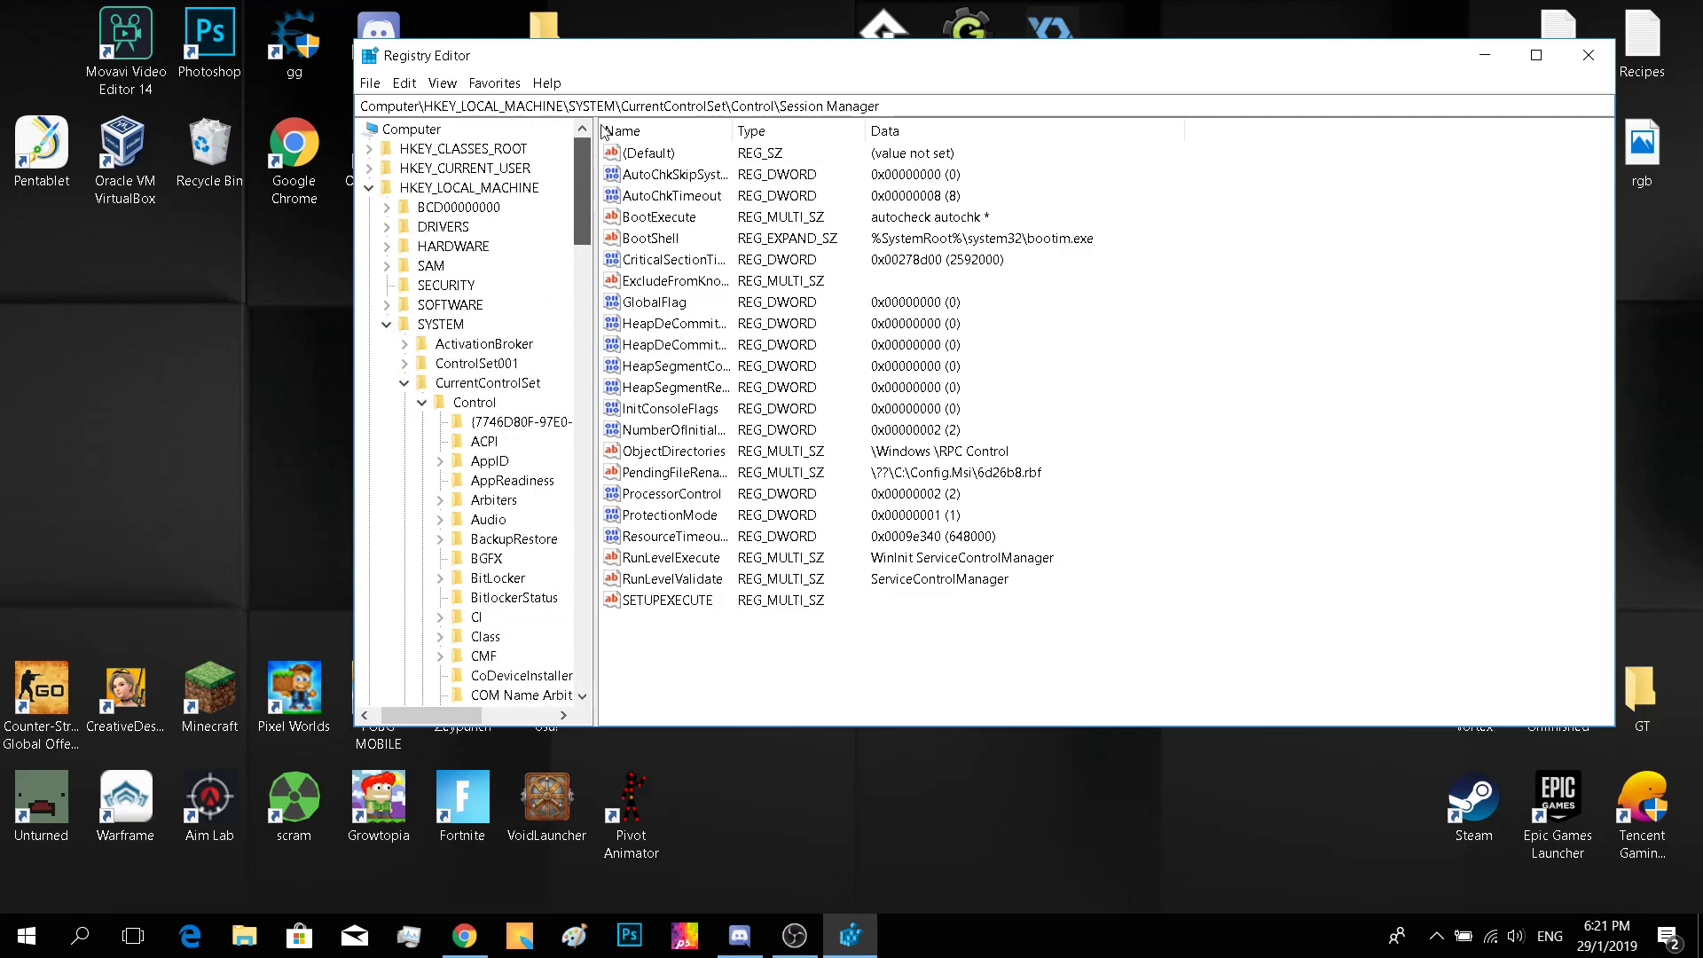
pyautogui.click(438, 402)
pyautogui.click(420, 383)
pyautogui.click(402, 324)
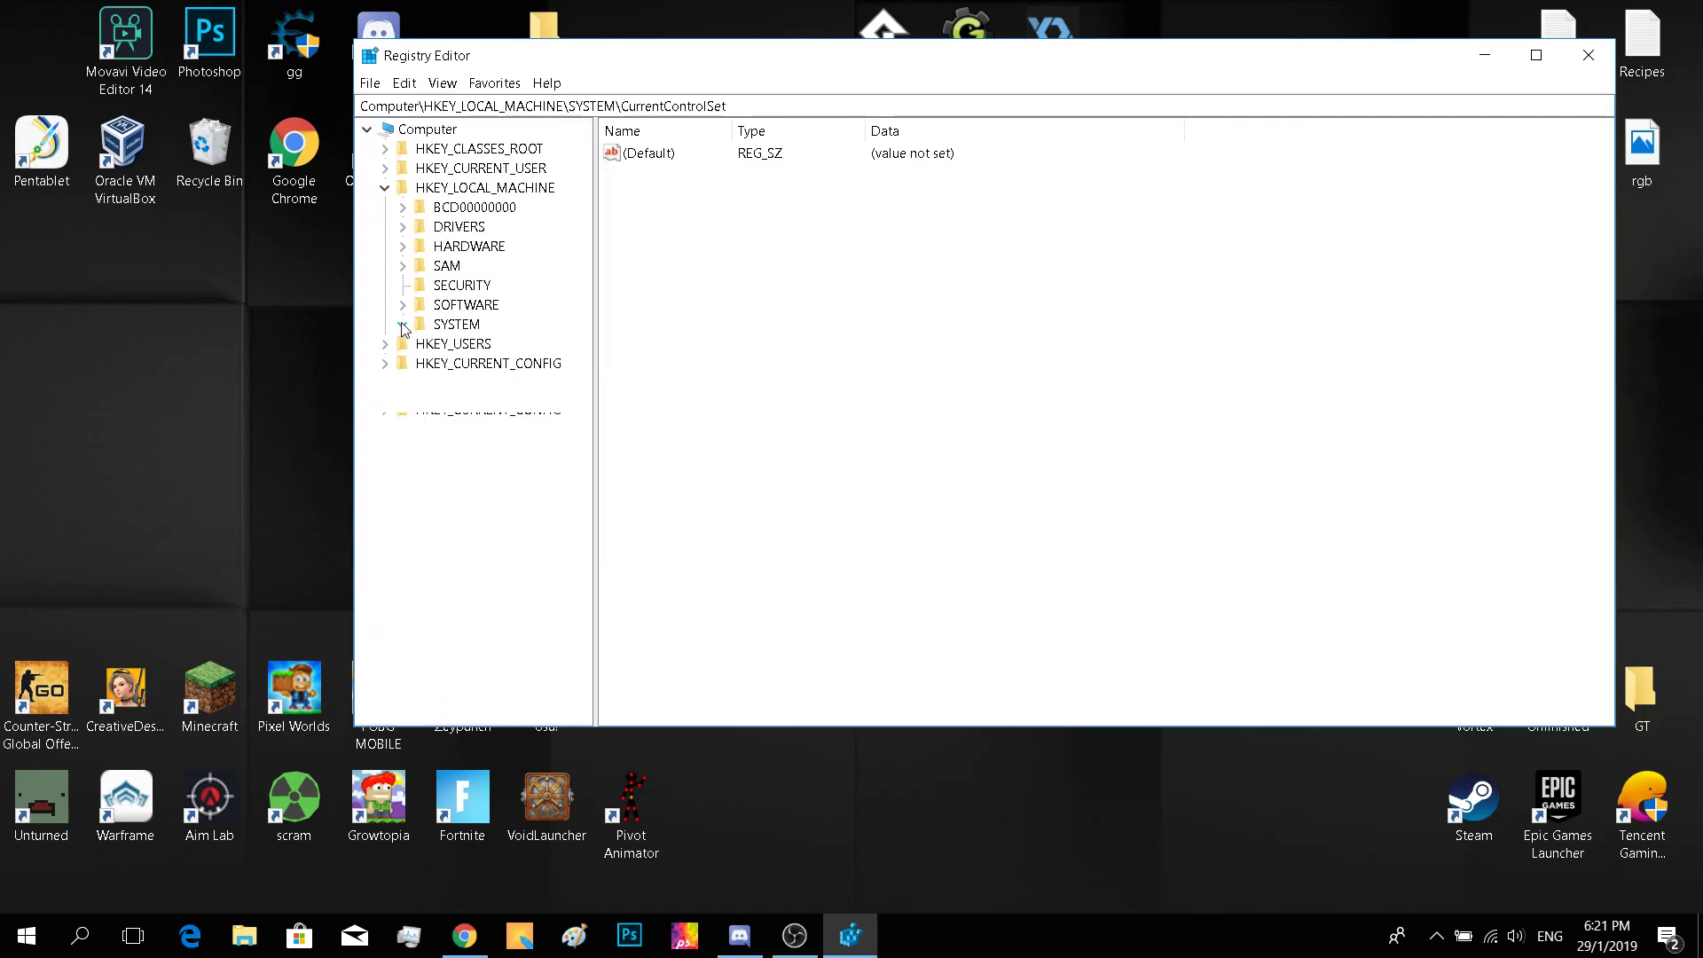
pyautogui.click(384, 187)
# Step: Expand HKEY_CURRENT_USER and delete its 184435108 key
pyautogui.click(384, 168)
pyautogui.click(441, 189)
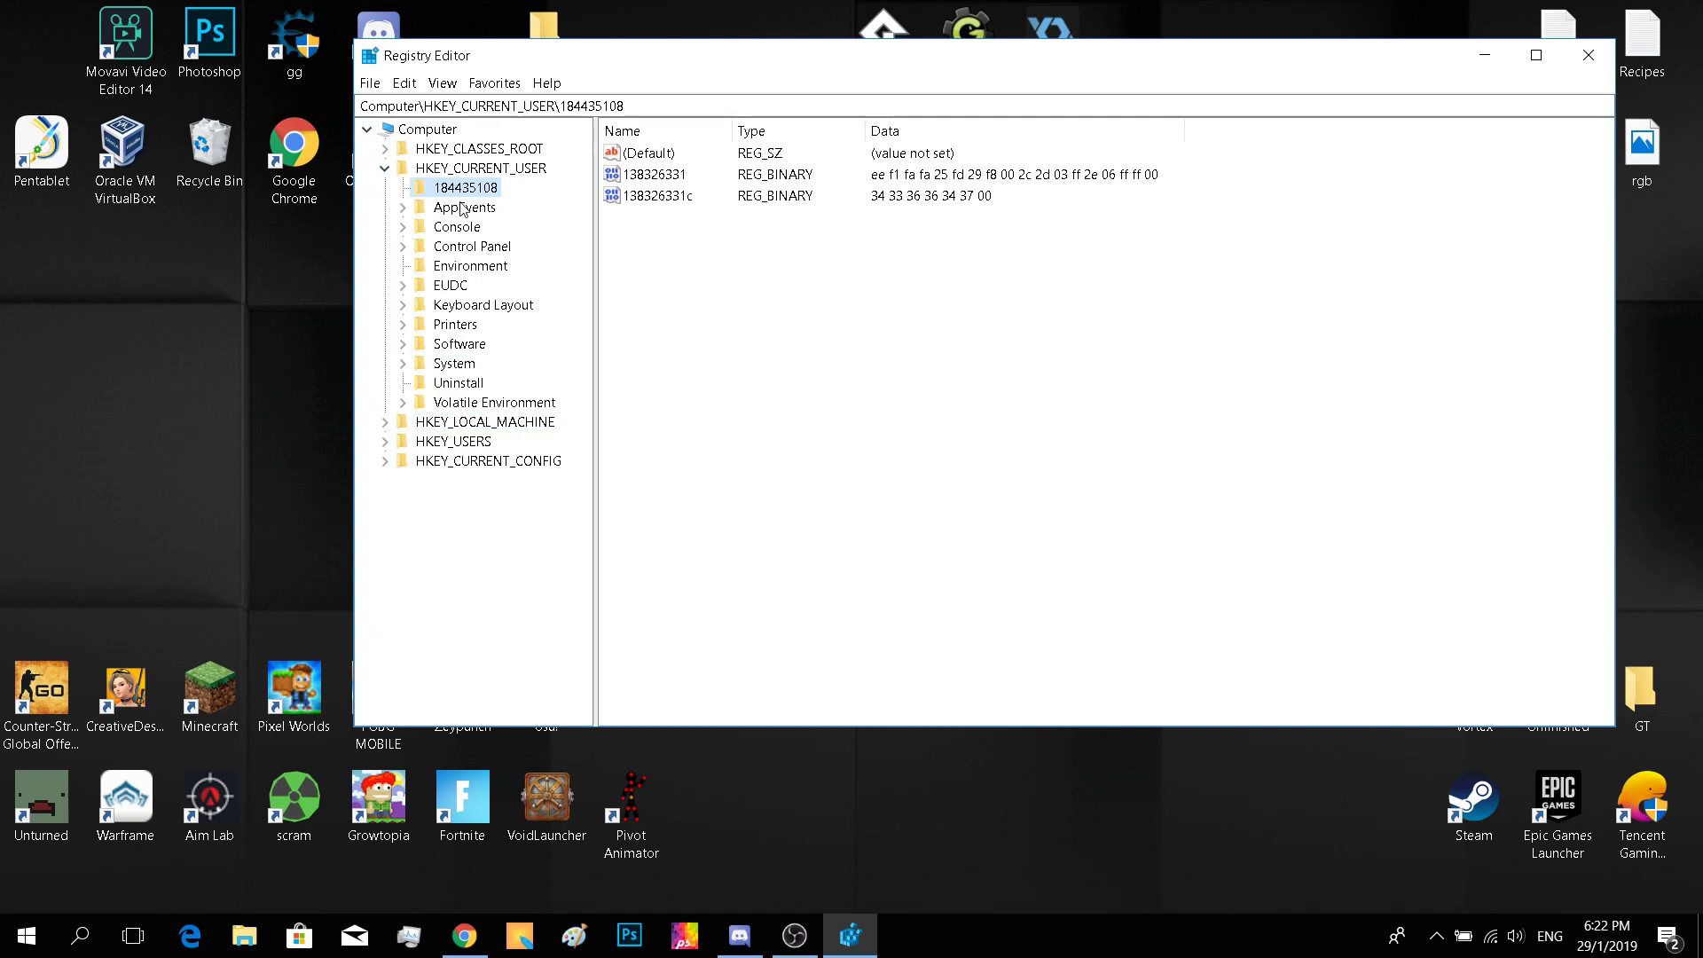
pyautogui.press('Delete')
pyautogui.click(971, 463)
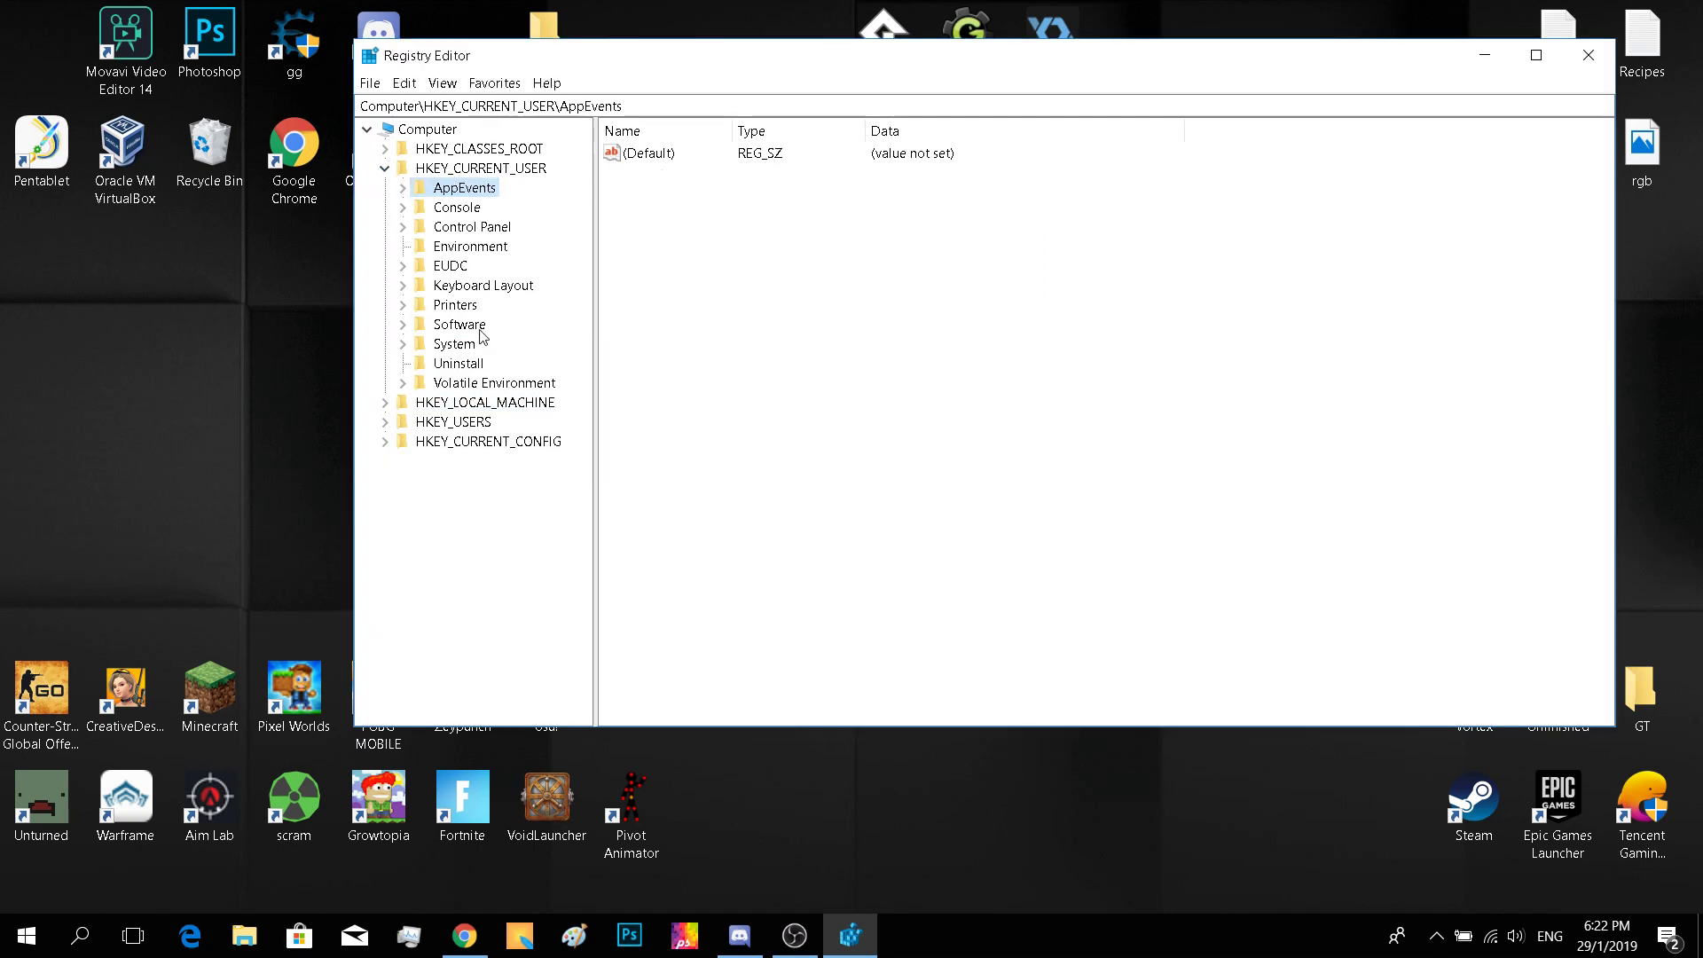
# Step: Delete the 29549 key under HKEY_CURRENT_USER\Software\Microsoft
pyautogui.click(402, 325)
pyautogui.moveTo(577, 325); pyautogui.dragTo(578, 493)
pyautogui.click(424, 286)
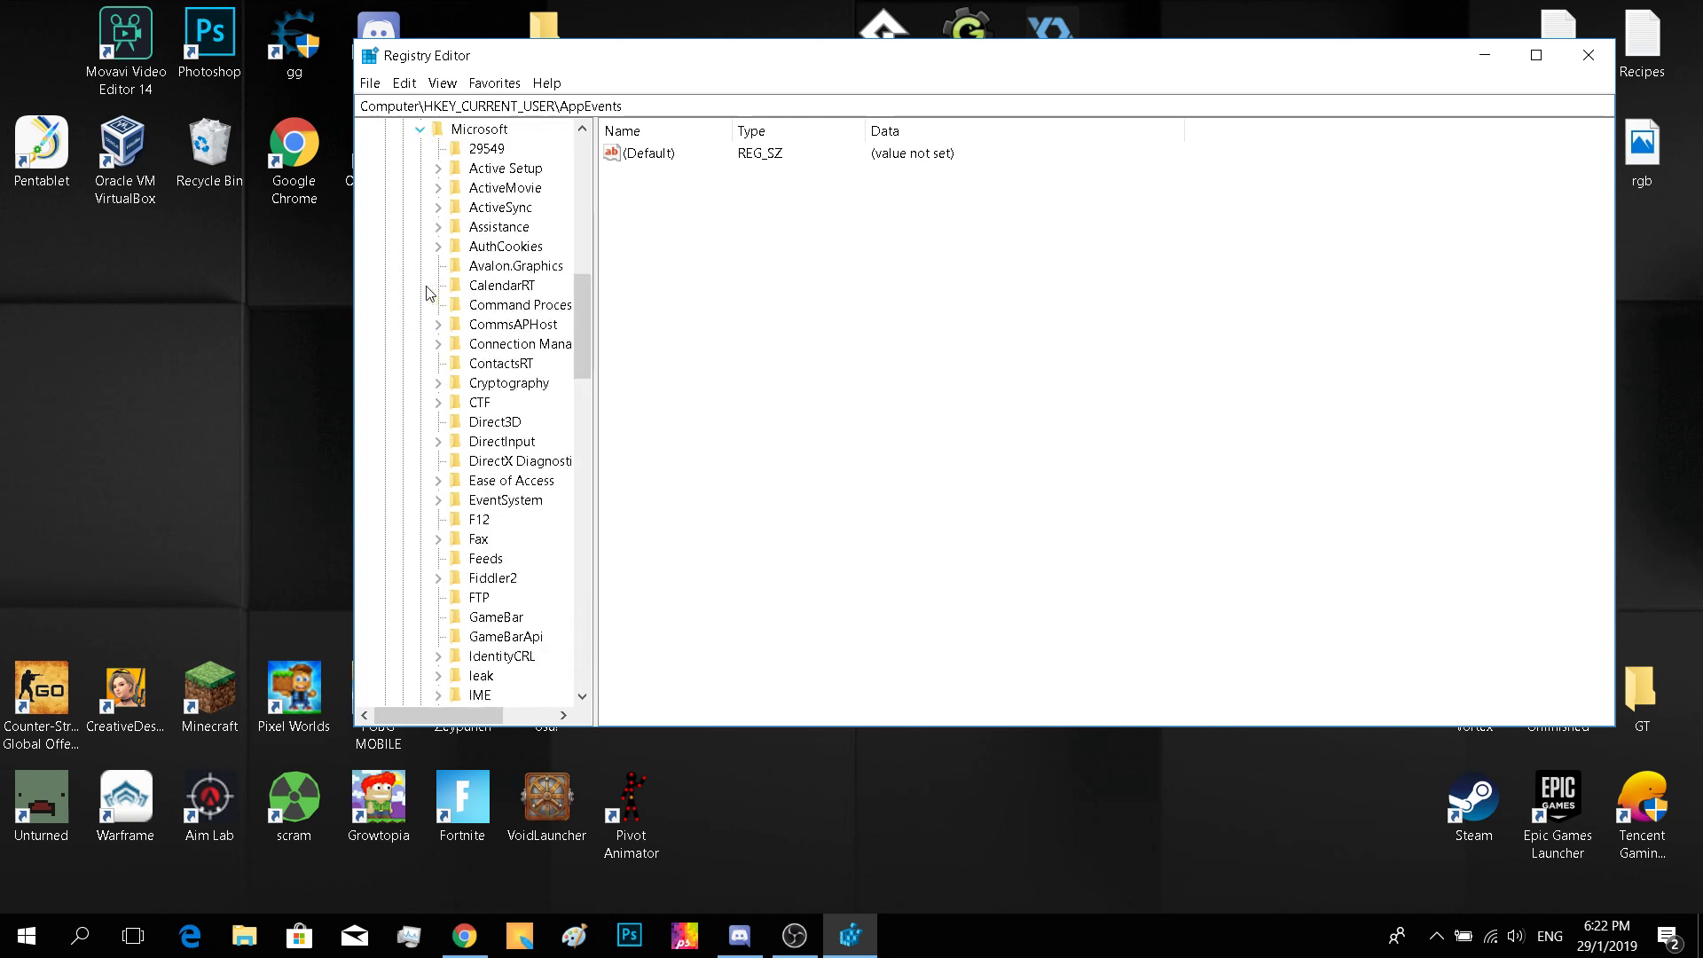
pyautogui.click(490, 149)
pyautogui.press('Delete')
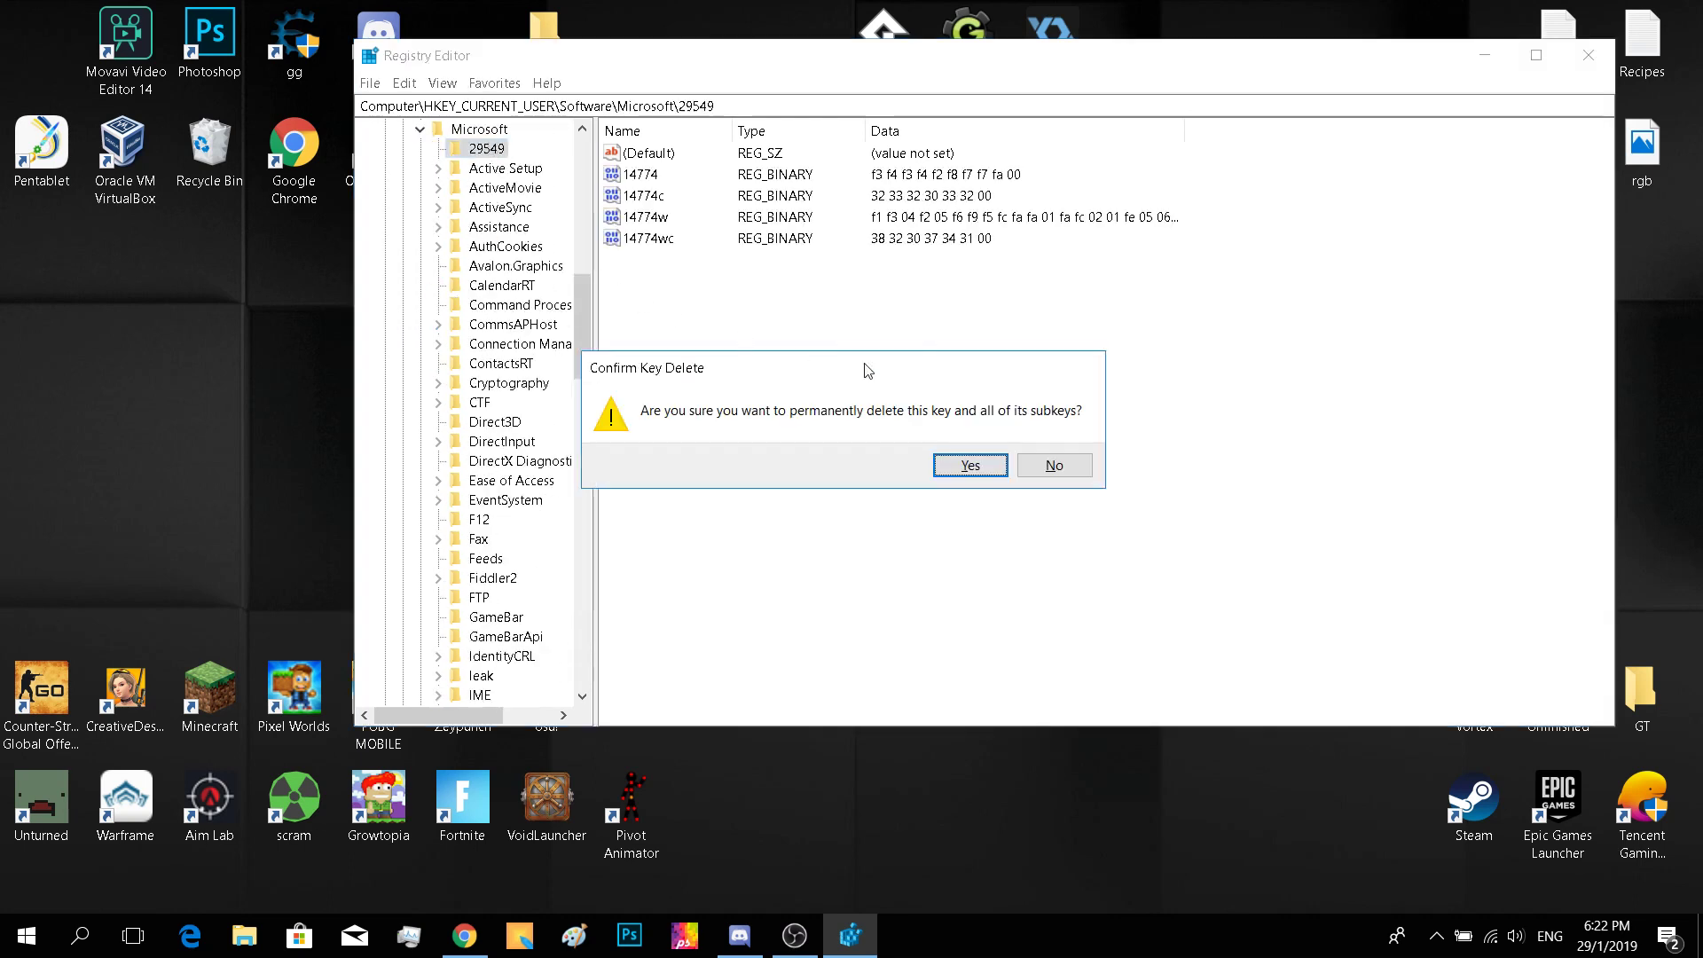
pyautogui.click(962, 463)
# Step: Check the Cryptography key under HKEY_CURRENT_USER\Software\Microsoft and collapse the tree back to HKEY_CURRENT_USER
pyautogui.scroll(-1, 483, 441)
pyautogui.scroll(-2, 497, 409)
pyautogui.scroll(5, 503, 290)
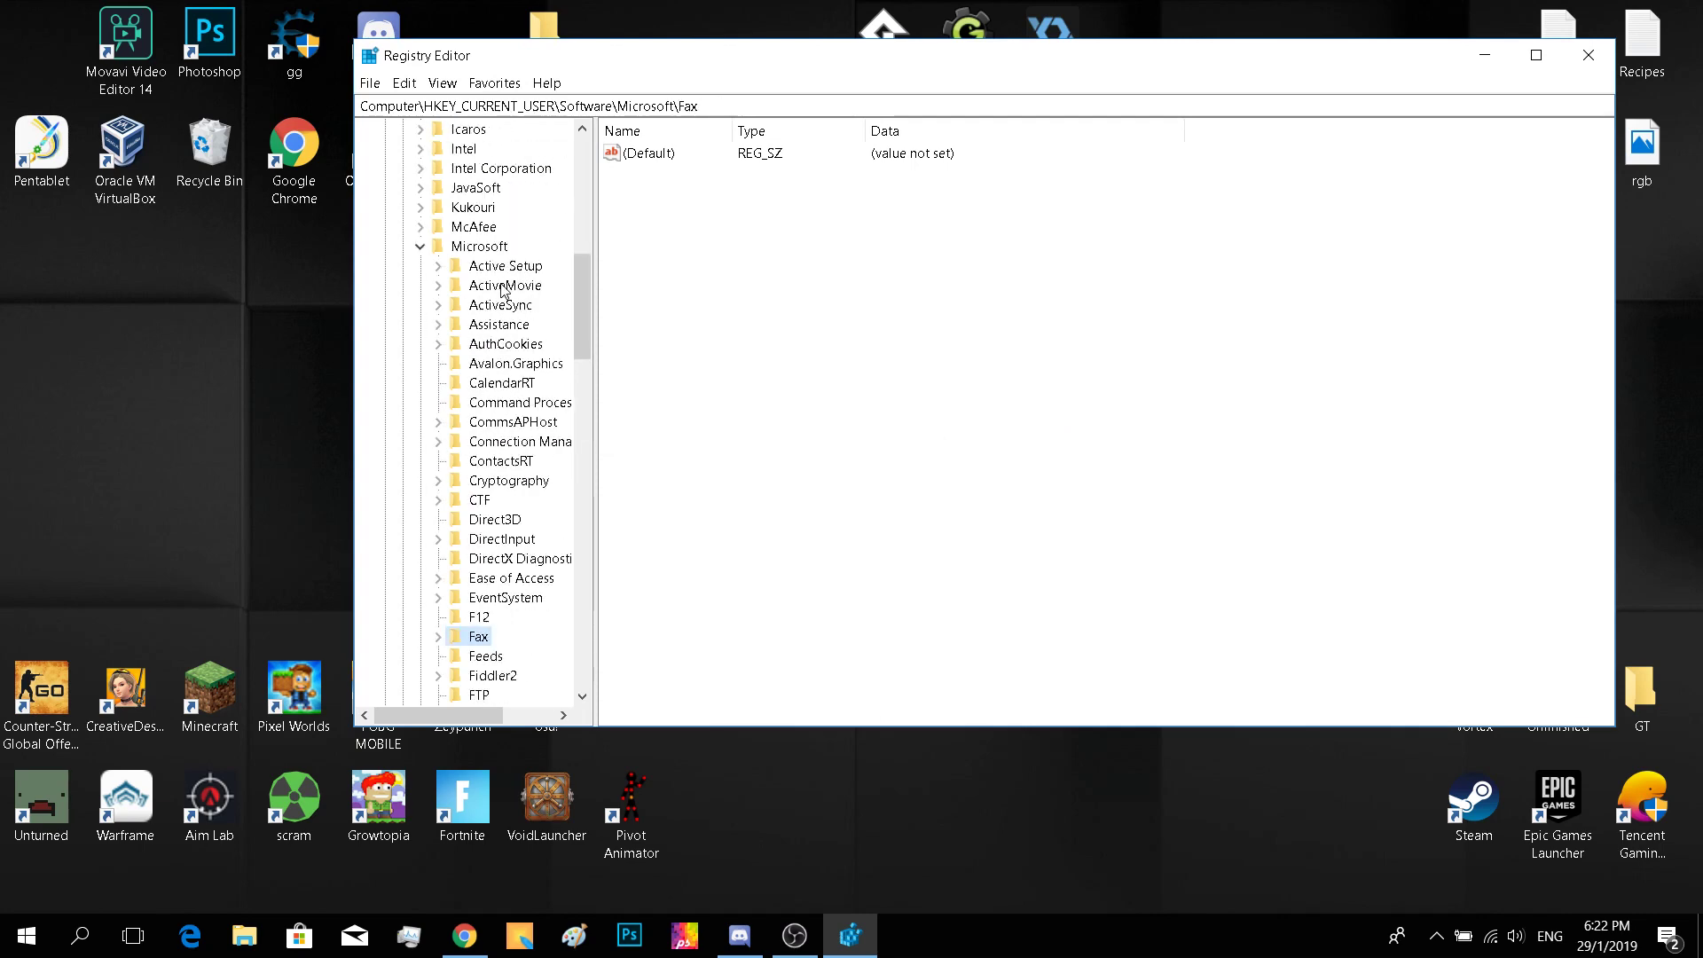
pyautogui.click(503, 481)
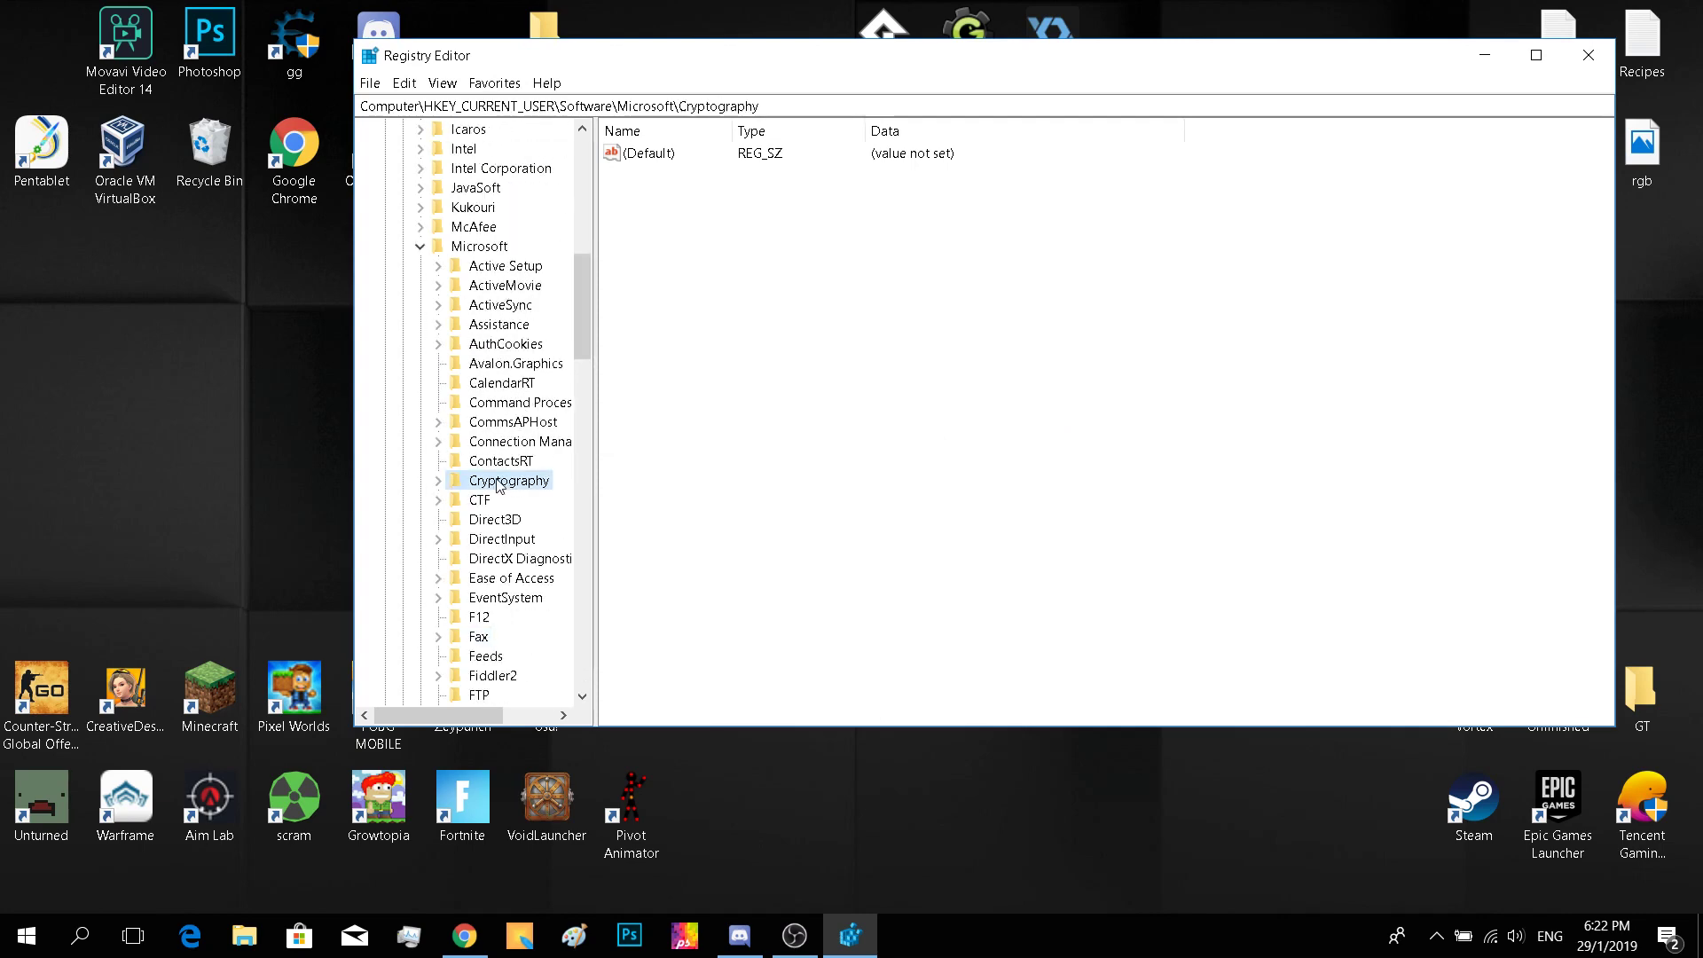
pyautogui.click(442, 482)
pyautogui.doubleClick(469, 482)
pyautogui.scroll(11, 470, 250)
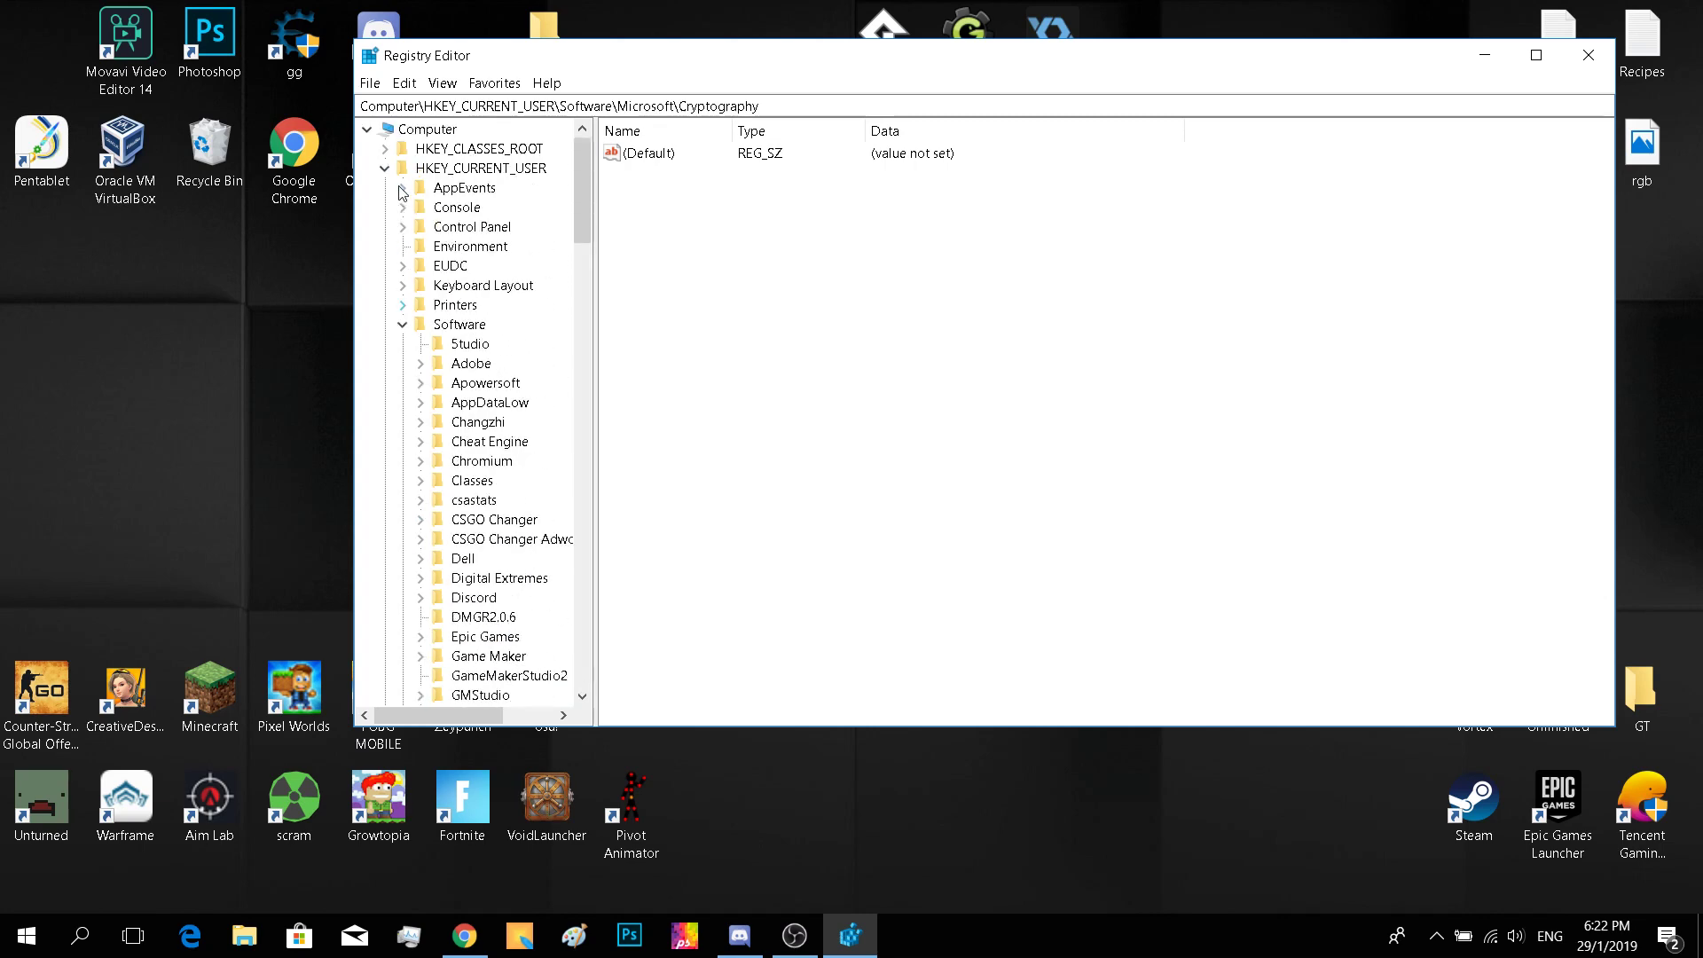
pyautogui.click(401, 325)
pyautogui.click(385, 169)
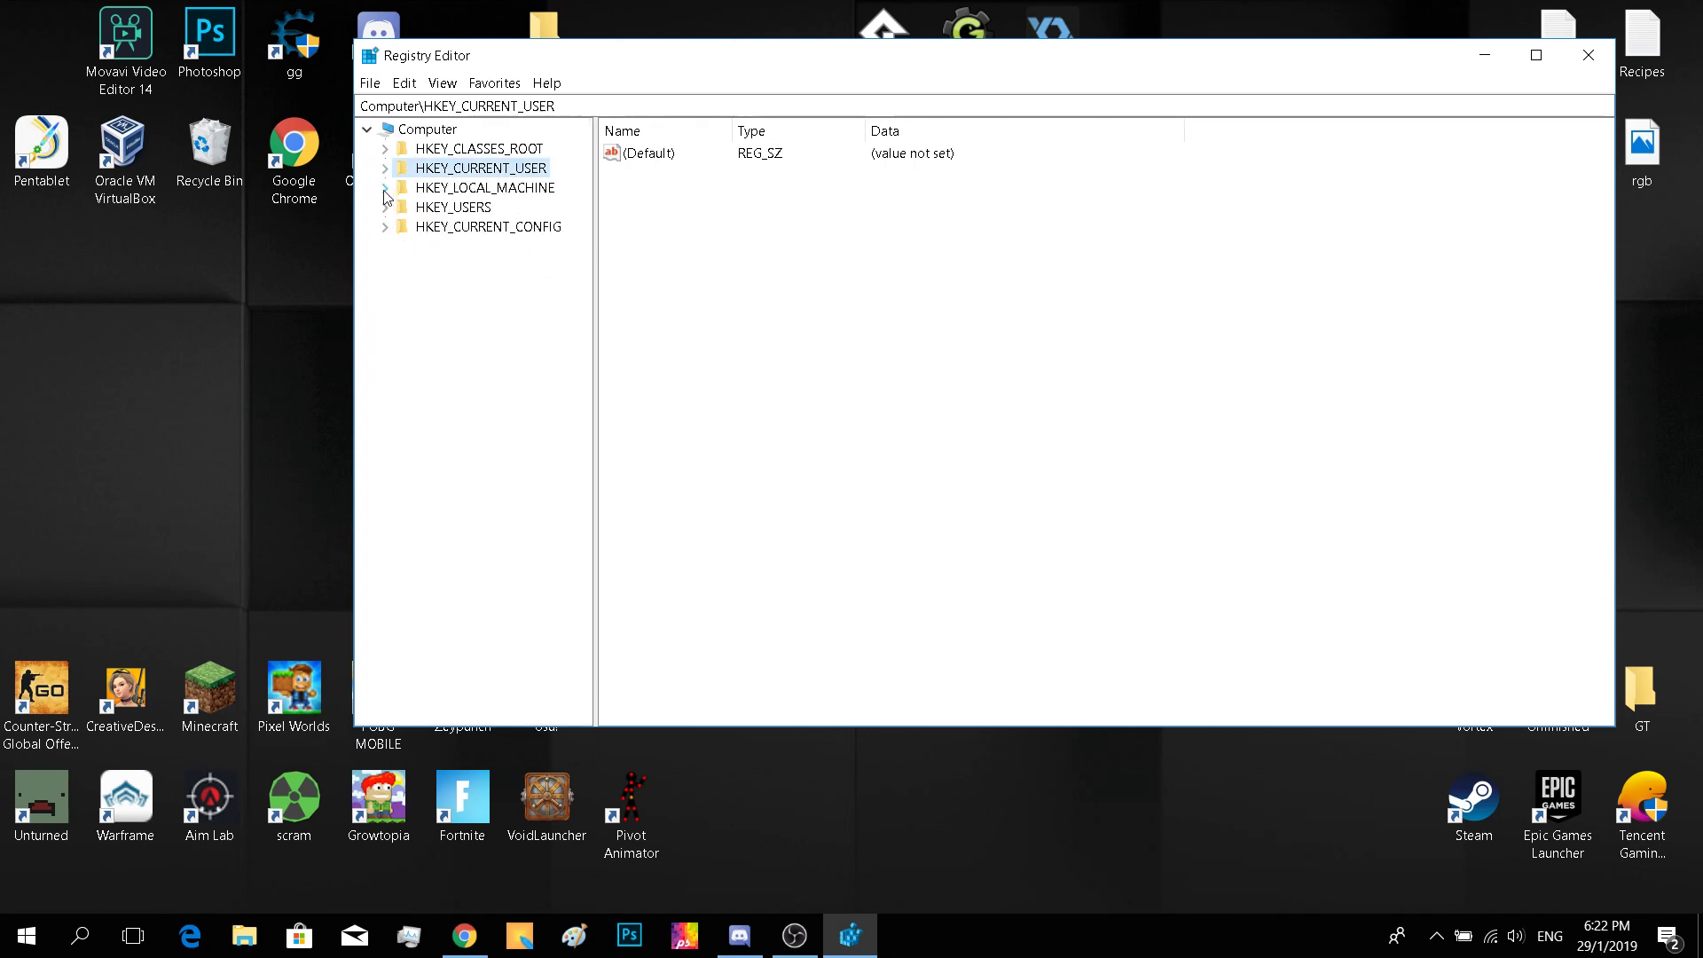
# Step: Set the MachineGuid value in HKEY_LOCAL_MACHINE\SOFTWARE\Microsoft\Cryptography to randomnumberanywork
pyautogui.click(385, 188)
pyautogui.click(402, 305)
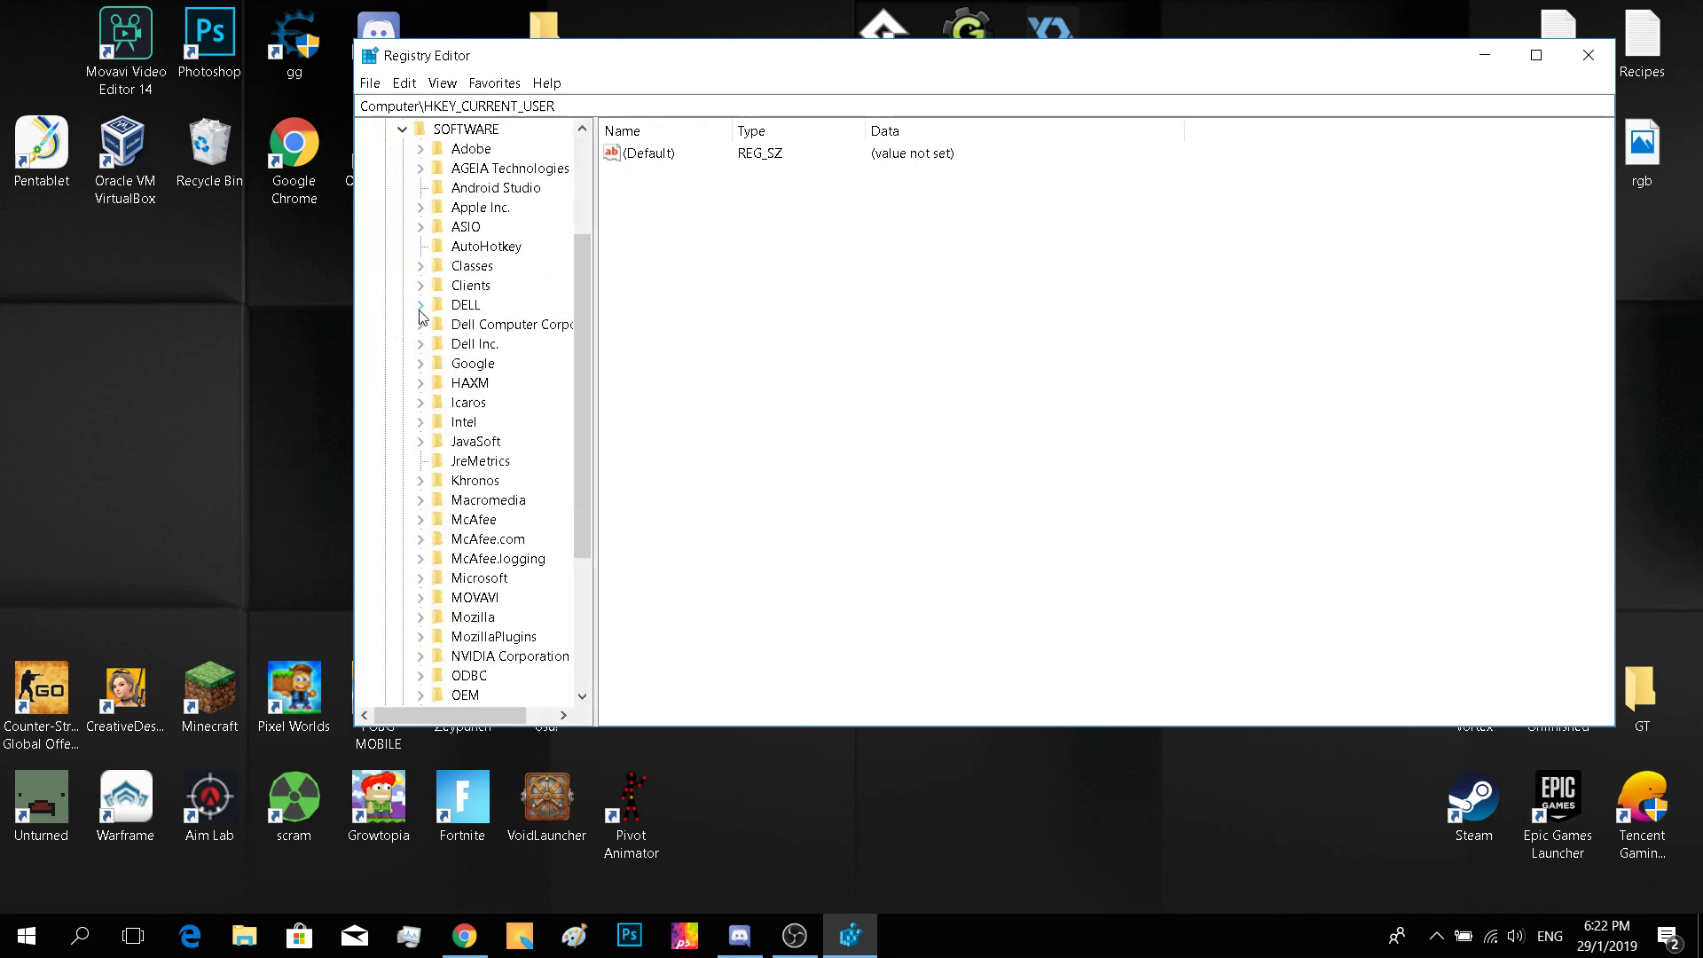
pyautogui.click(461, 578)
pyautogui.click(421, 578)
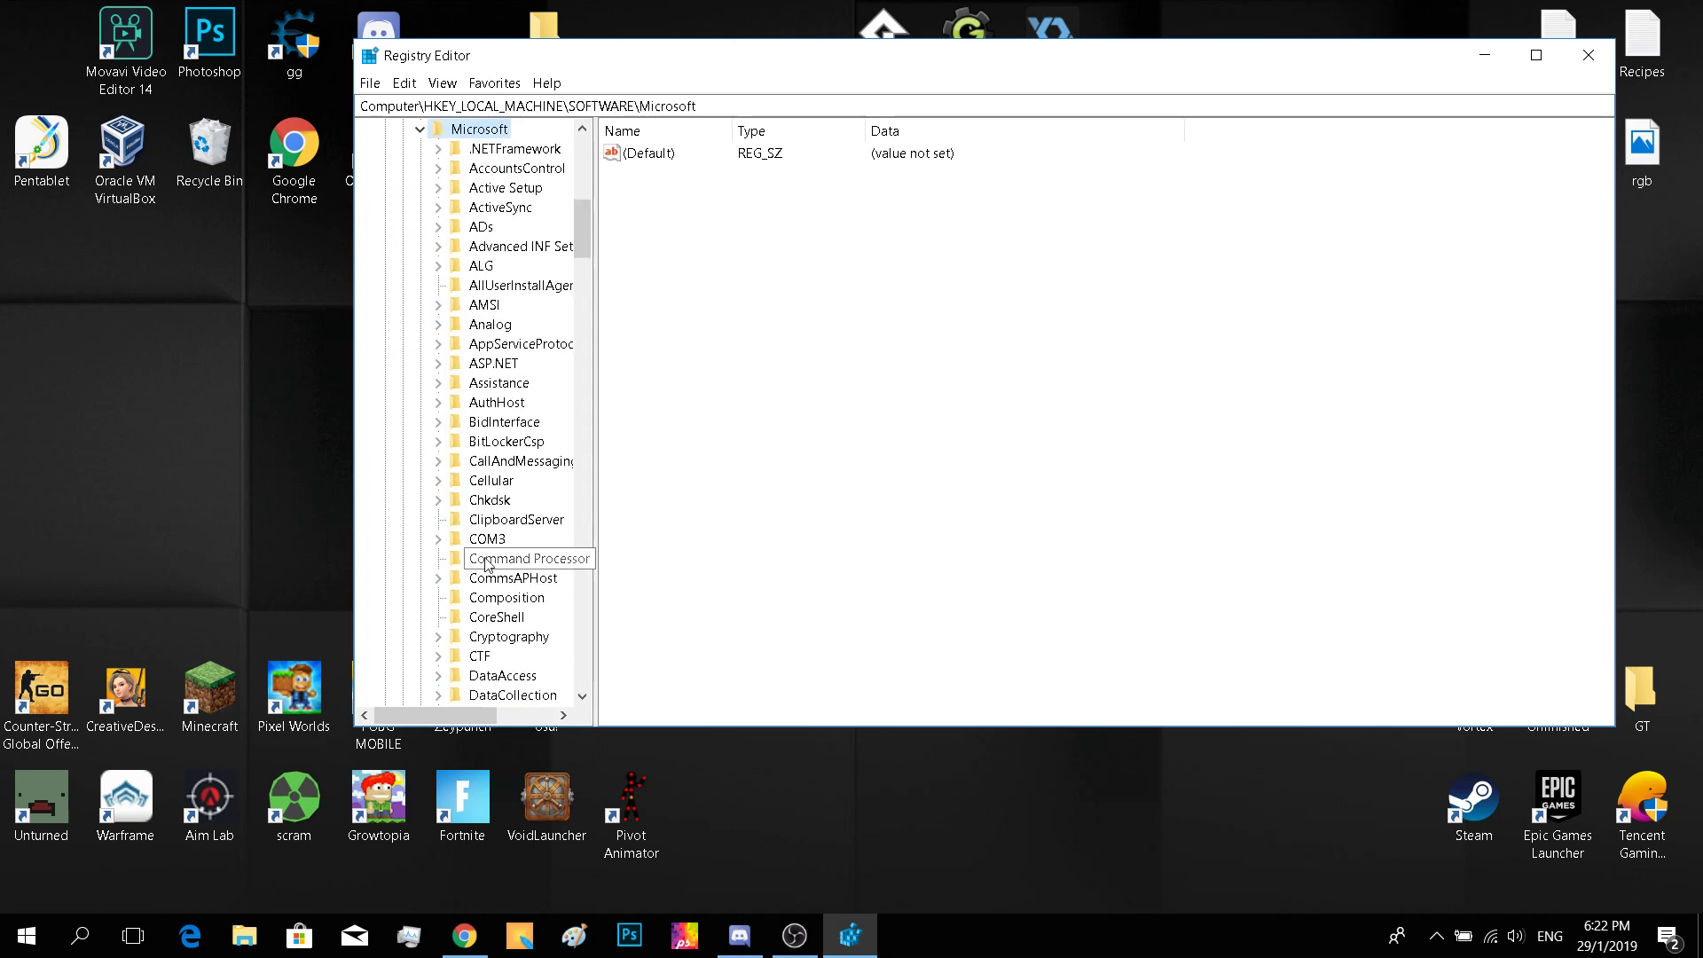
pyautogui.click(497, 637)
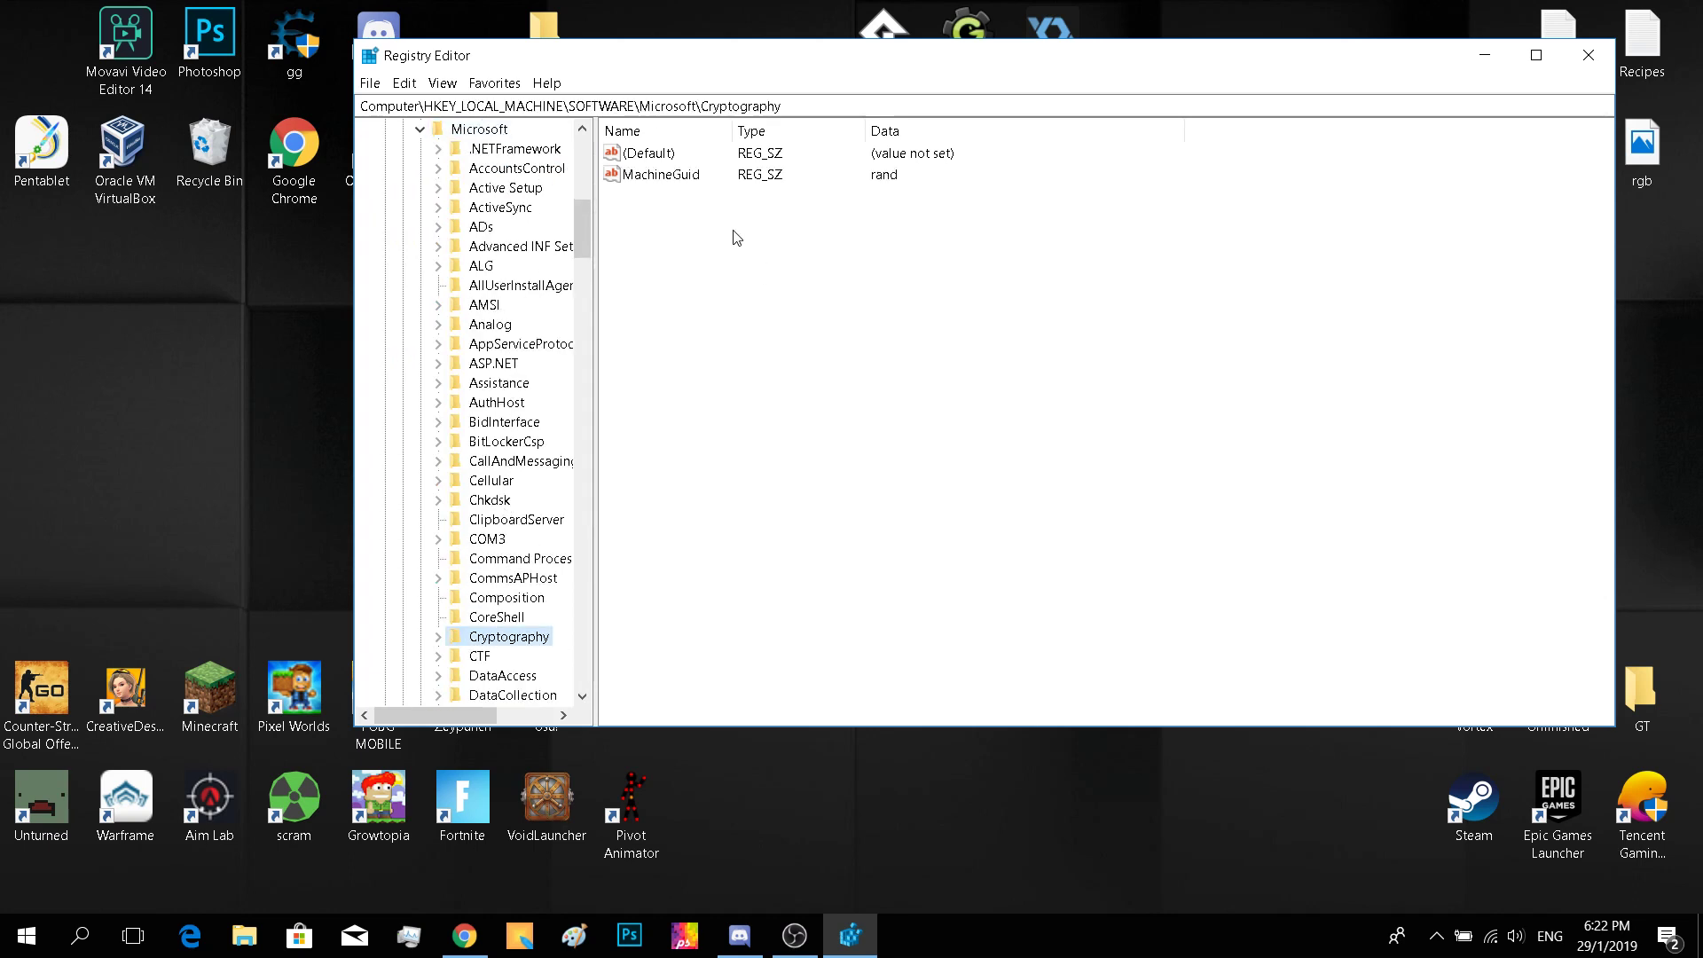
pyautogui.doubleClick(665, 178)
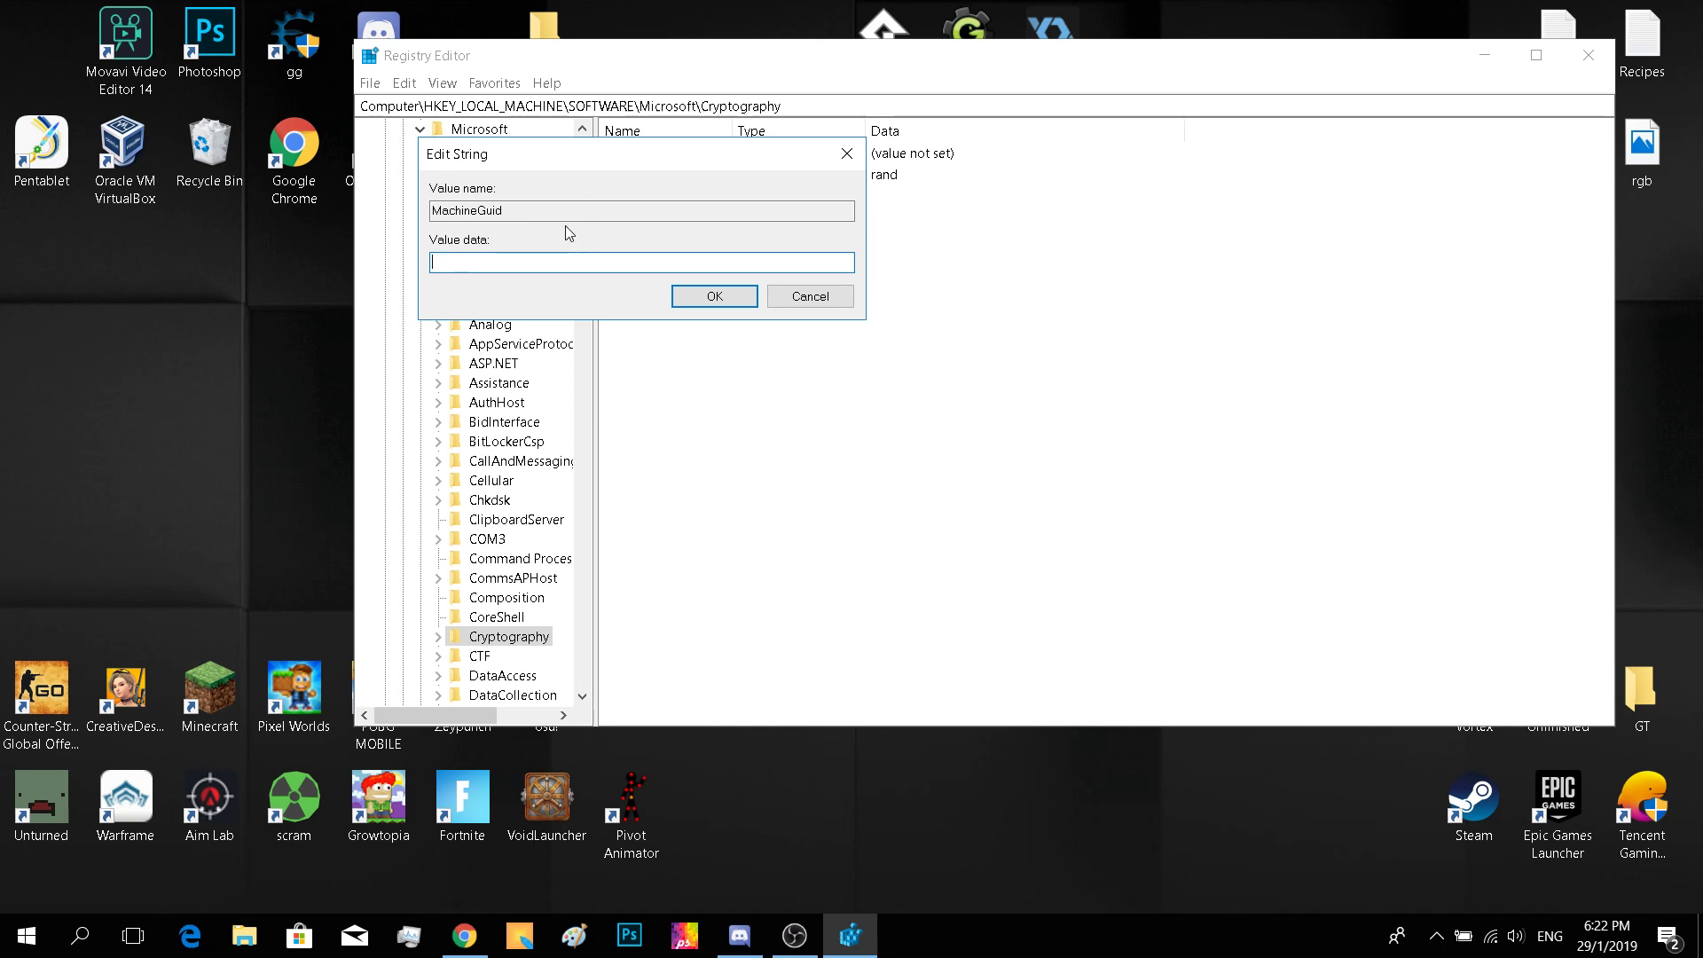
pyautogui.write('randomnumberanywork')
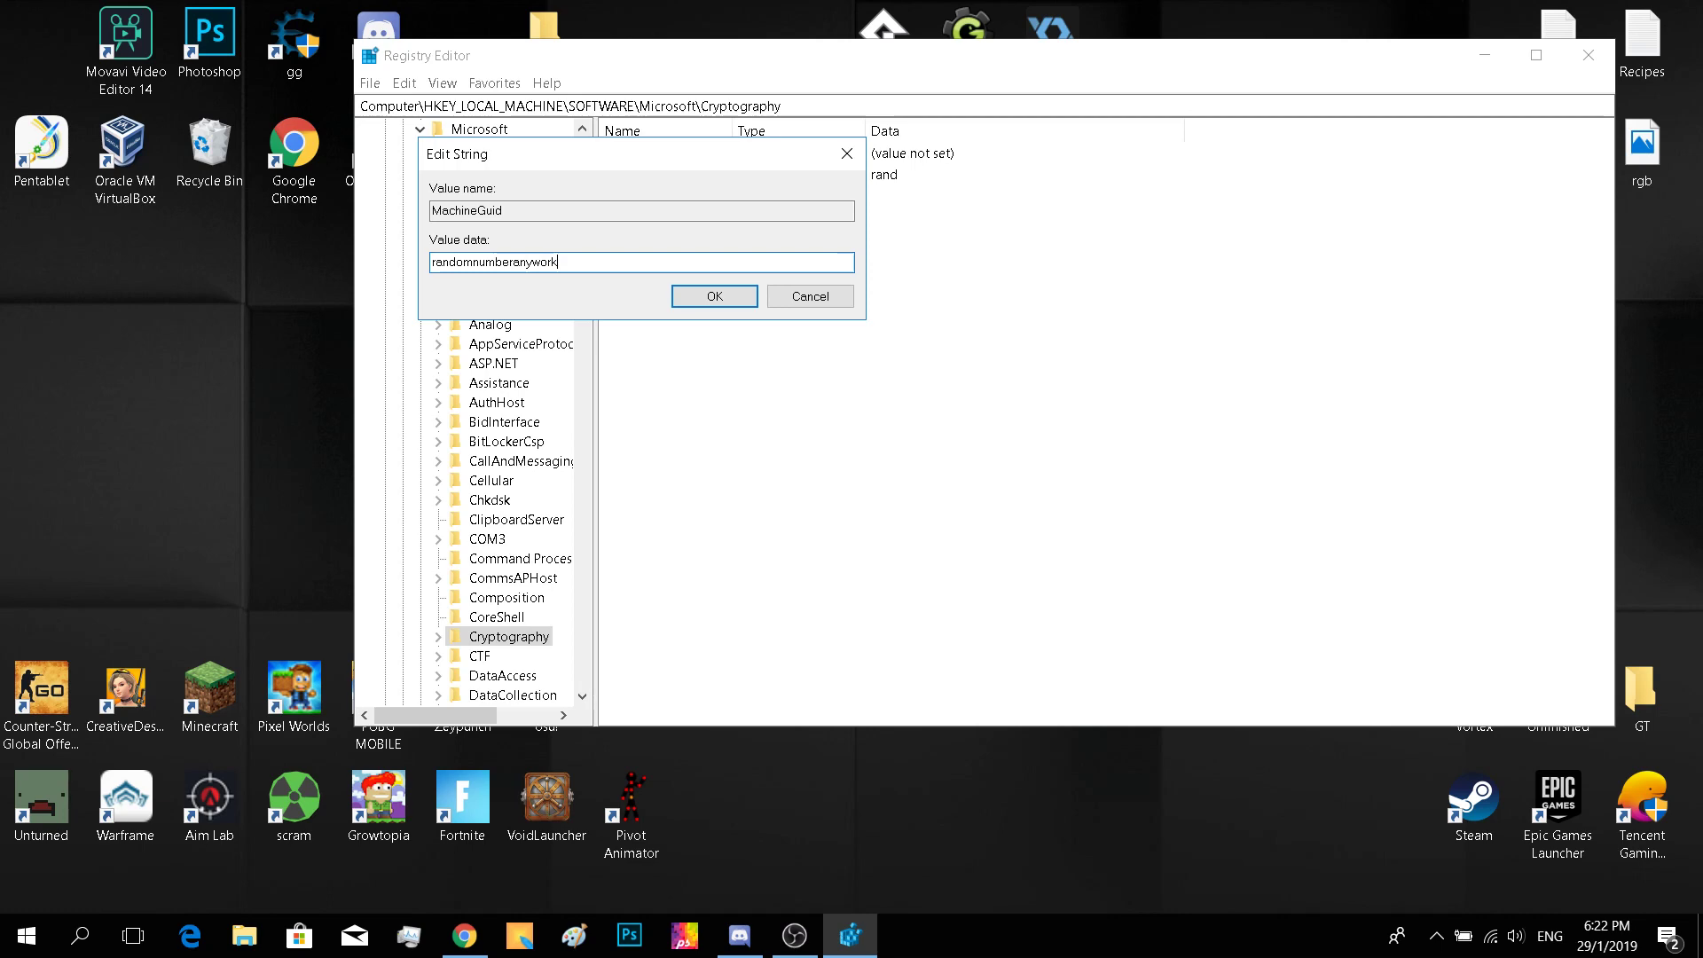
pyautogui.press('Return')
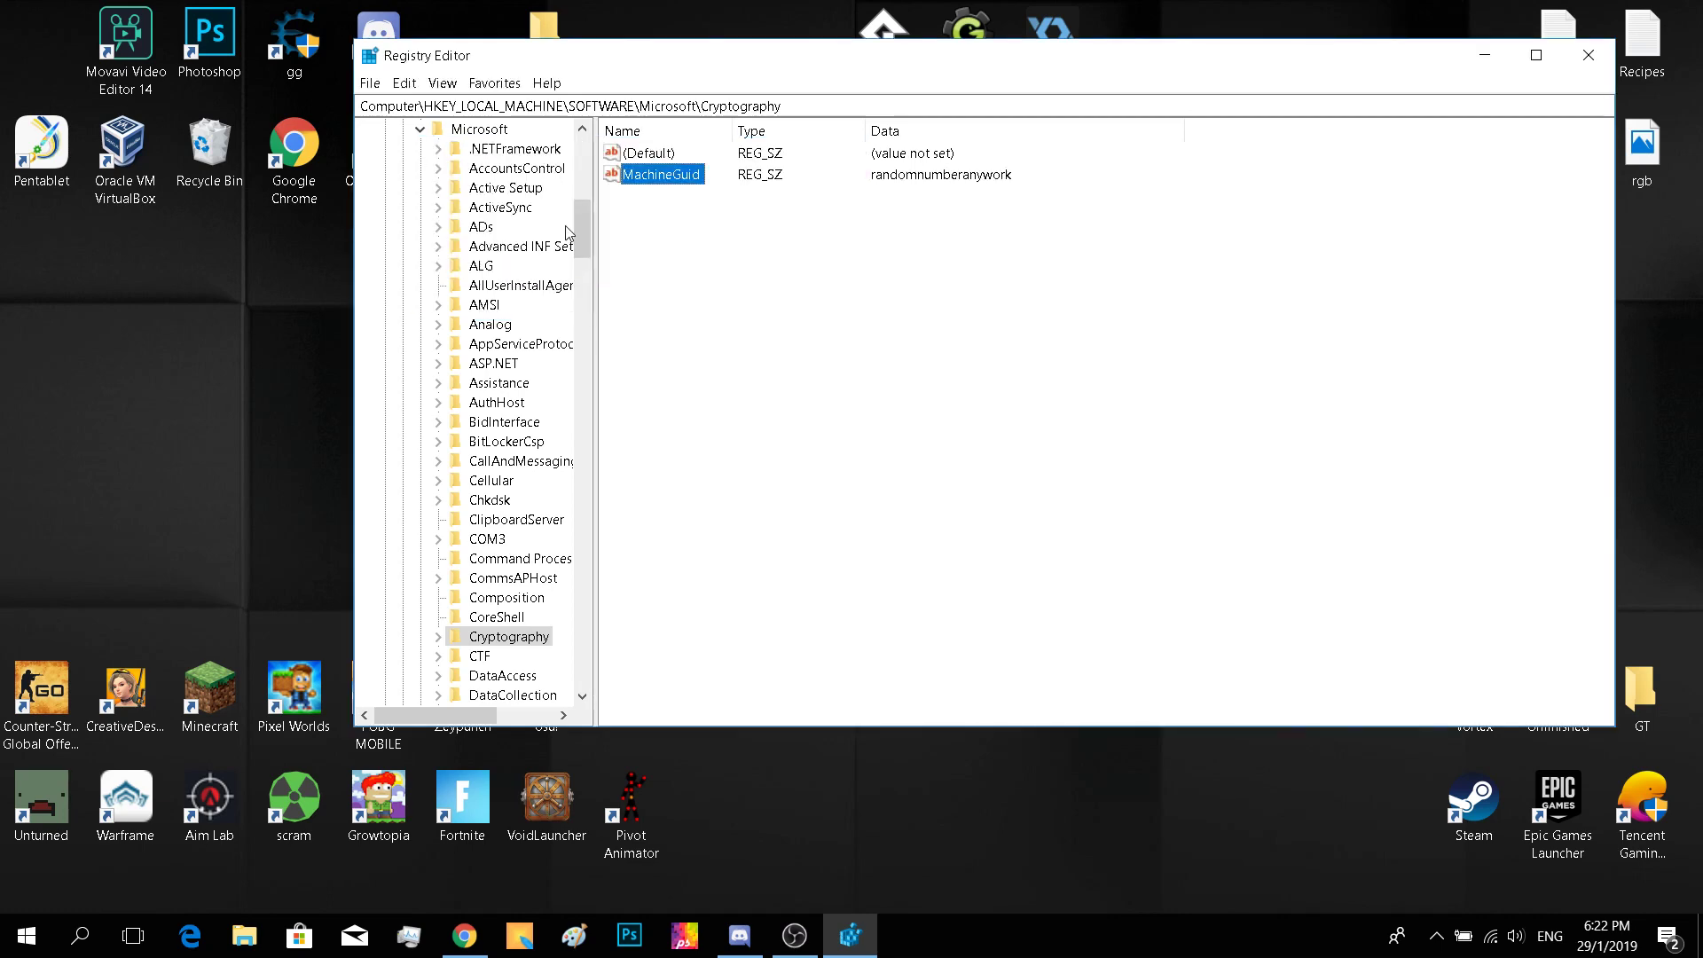
# Step: Look through the SOFTWARE and Microsoft keys under HKEY_LOCAL_MACHINE once more and close Registry Editor
pyautogui.scroll(-12, 532, 550)
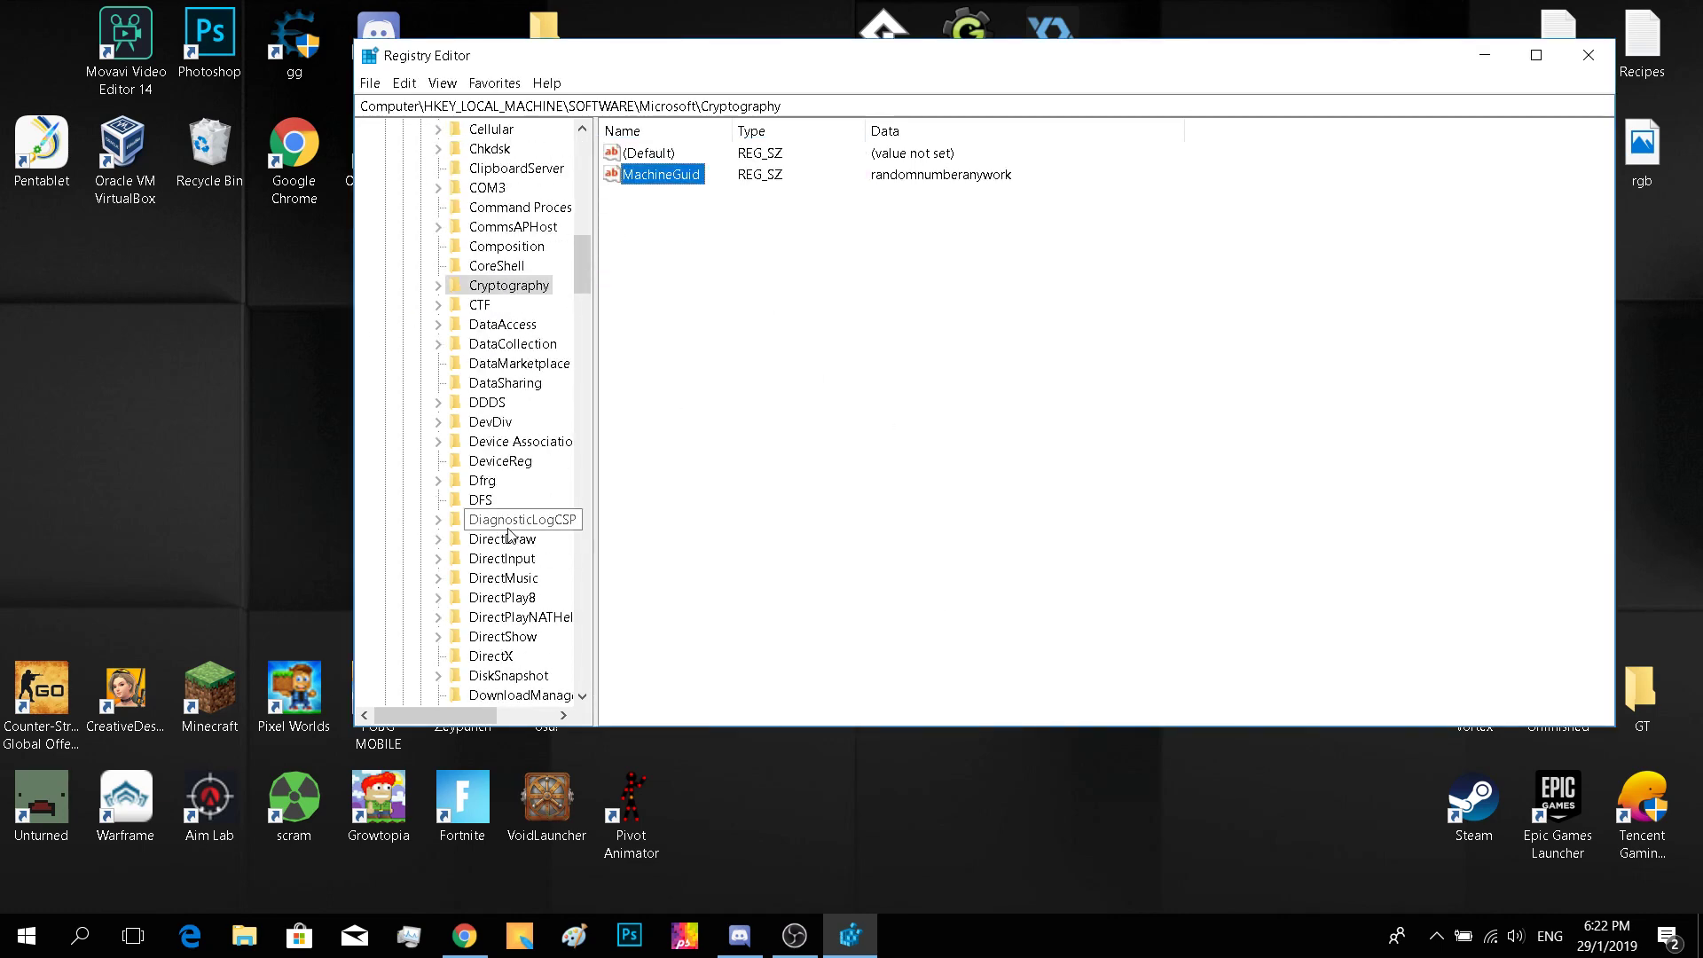
pyautogui.scroll(18, 514, 532)
pyautogui.scroll(5, 508, 520)
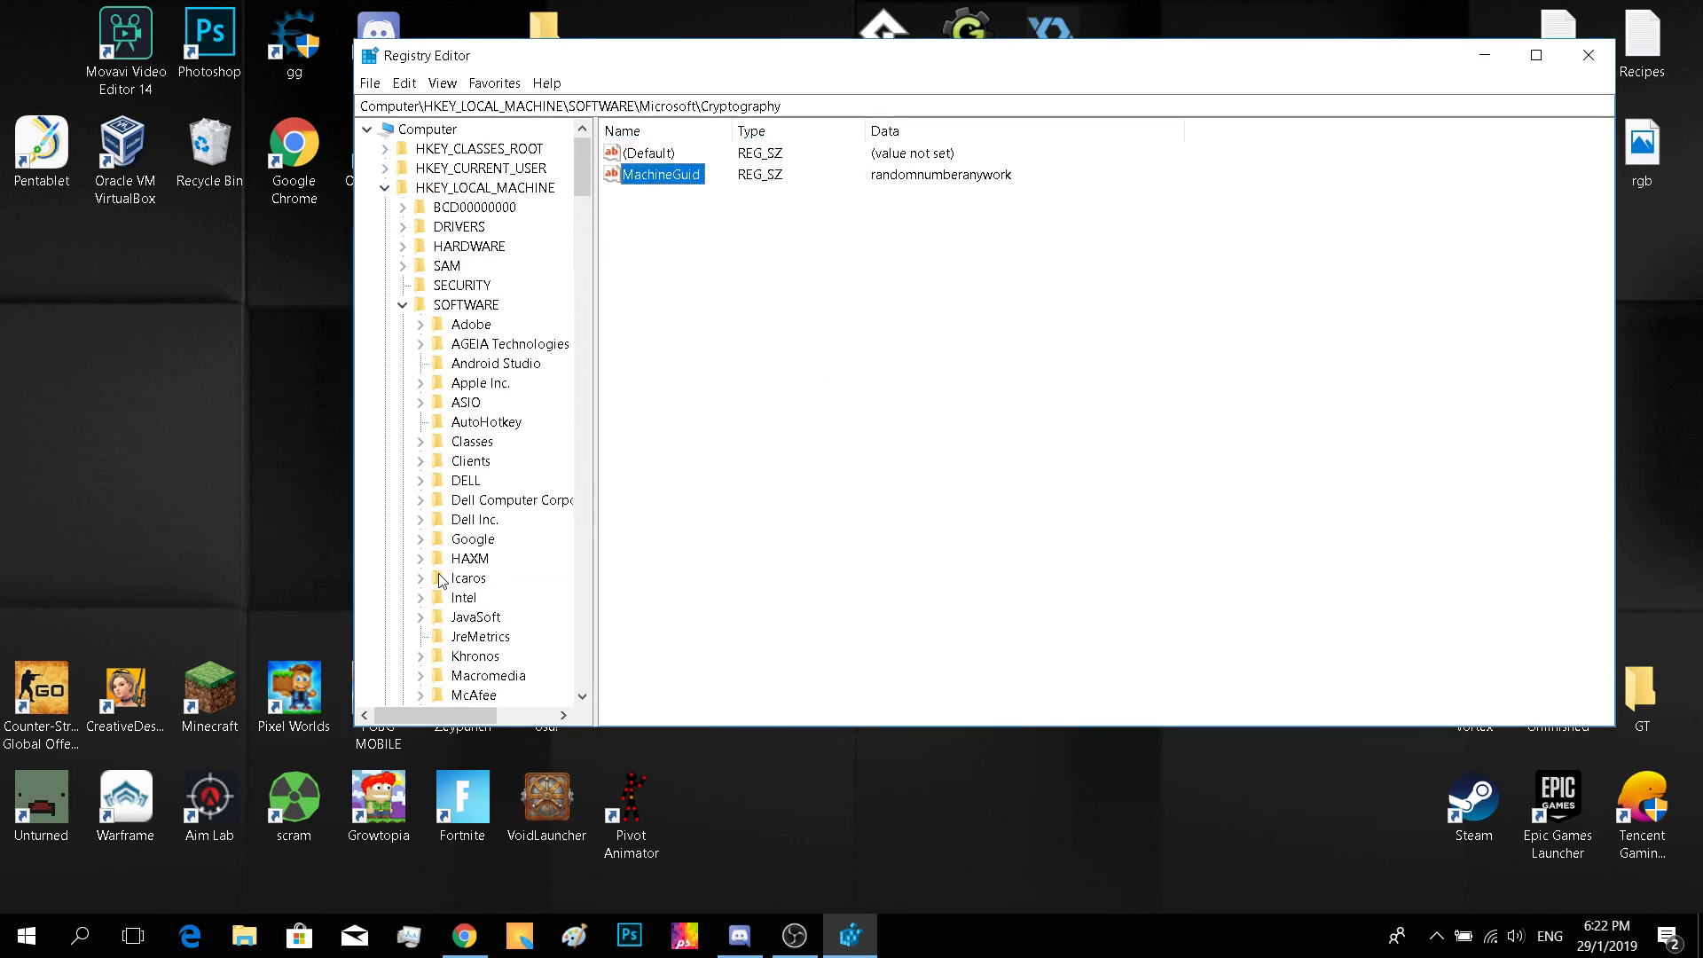
pyautogui.scroll(-4, 441, 577)
pyautogui.click(421, 520)
pyautogui.scroll(4, 420, 505)
pyautogui.click(402, 306)
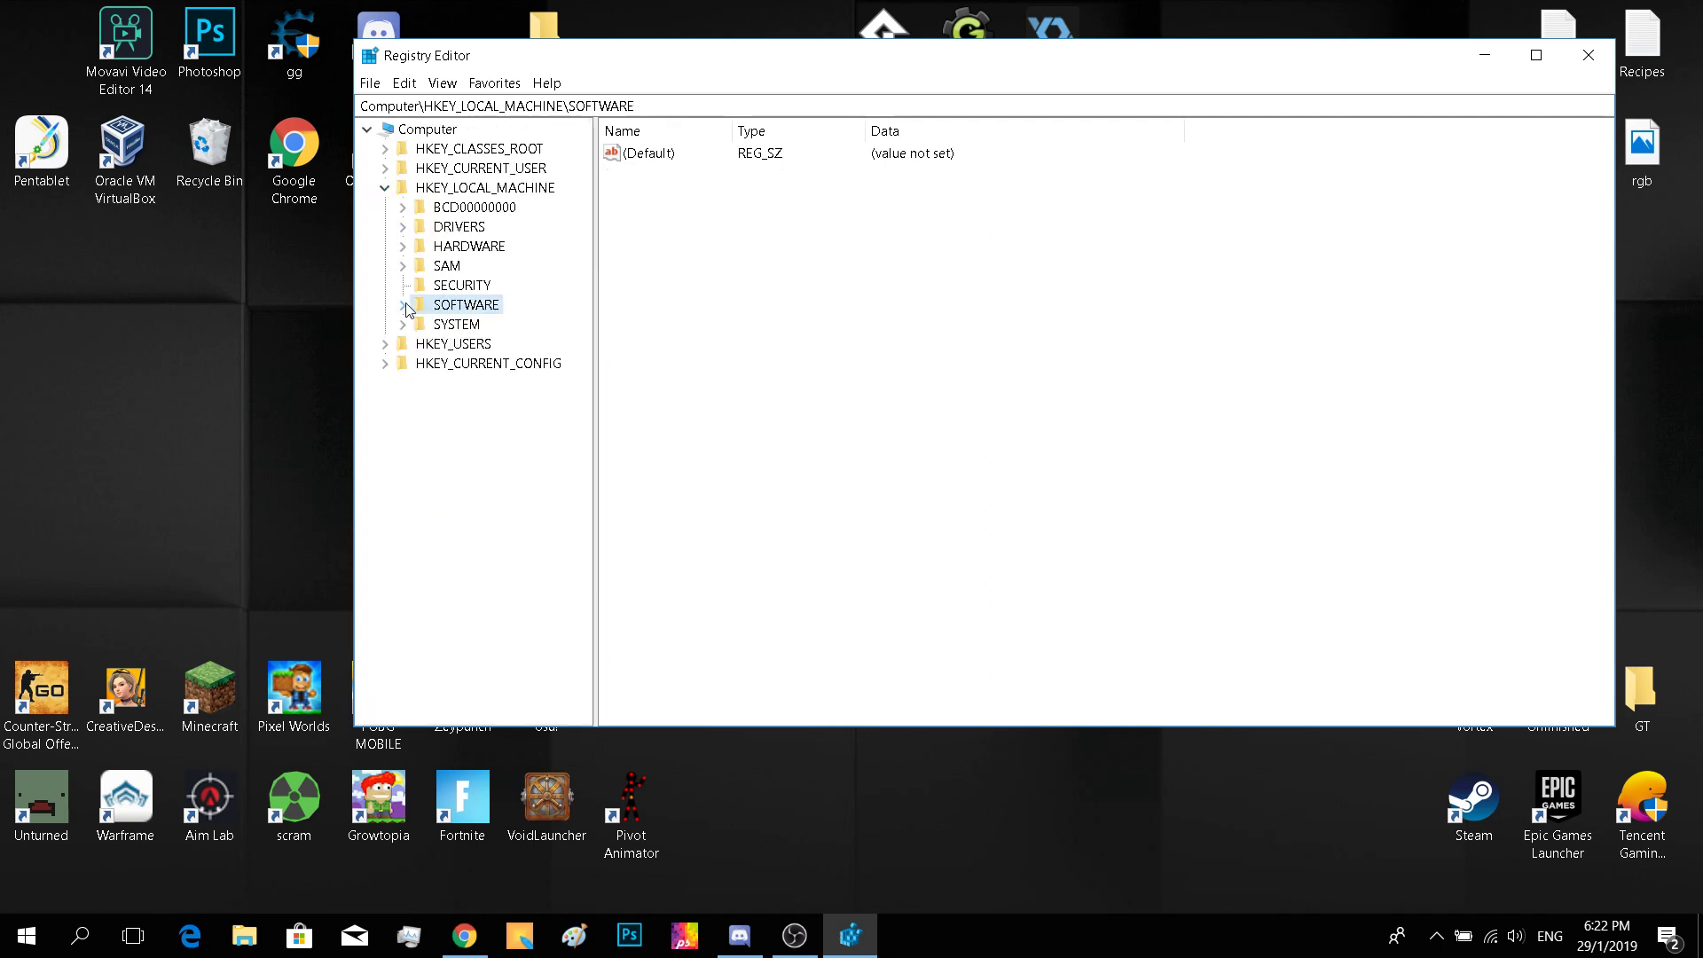
pyautogui.click(403, 306)
pyautogui.scroll(-2, 462, 652)
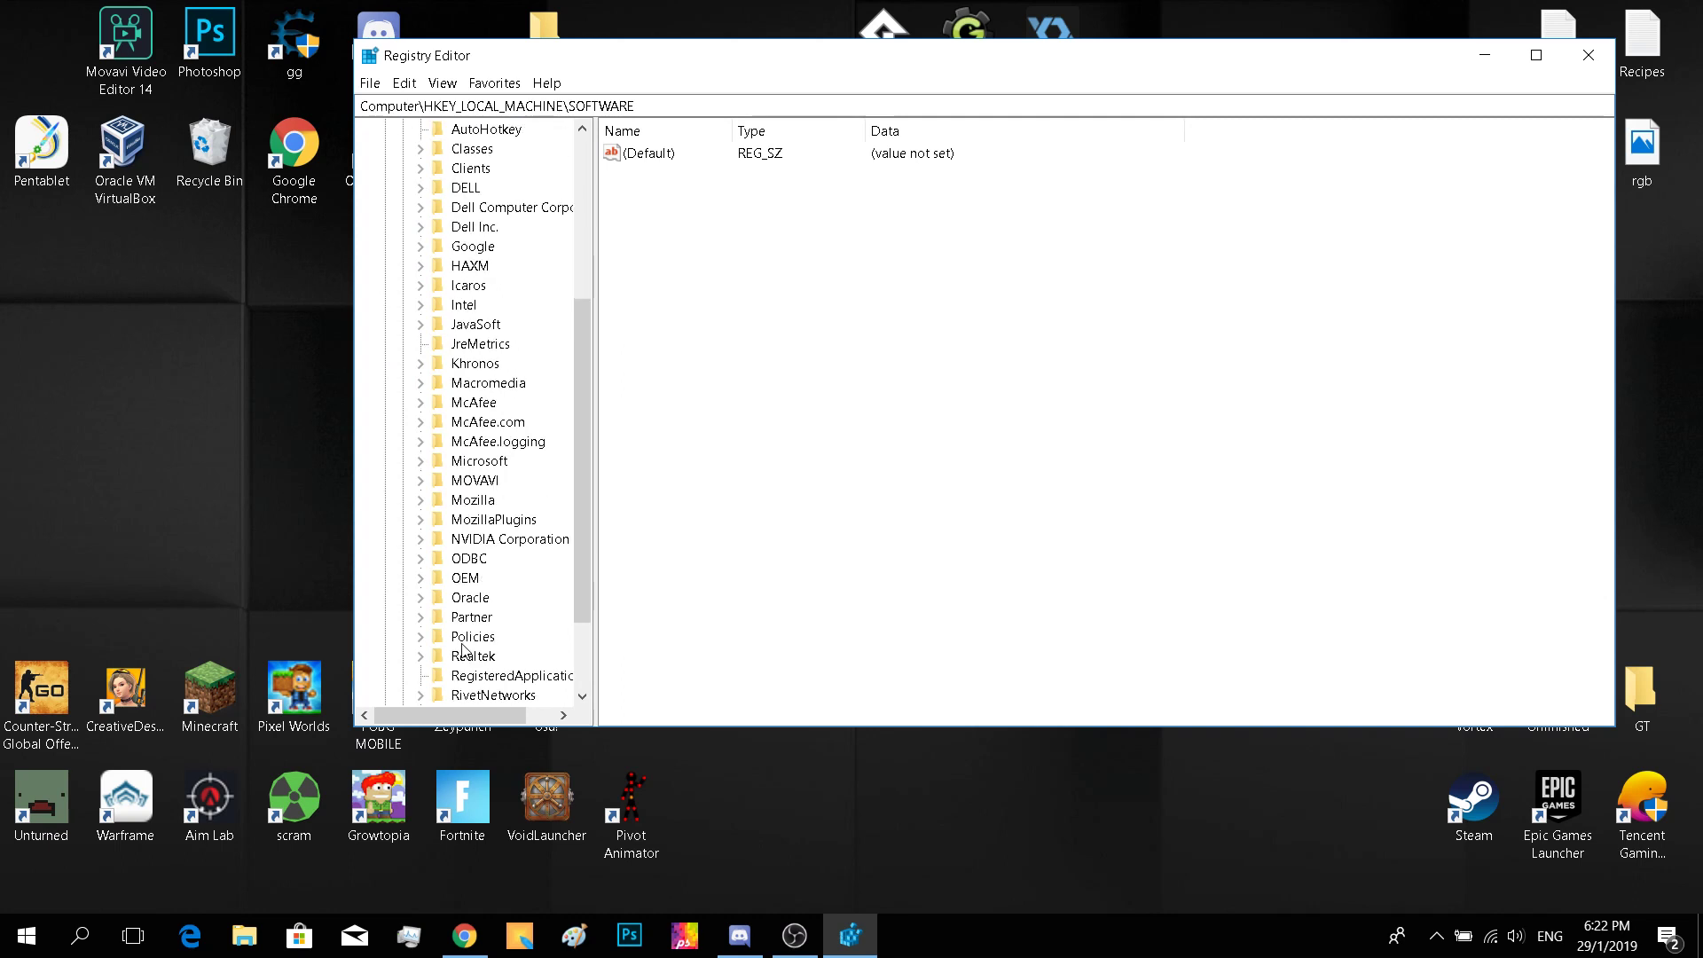
pyautogui.click(420, 461)
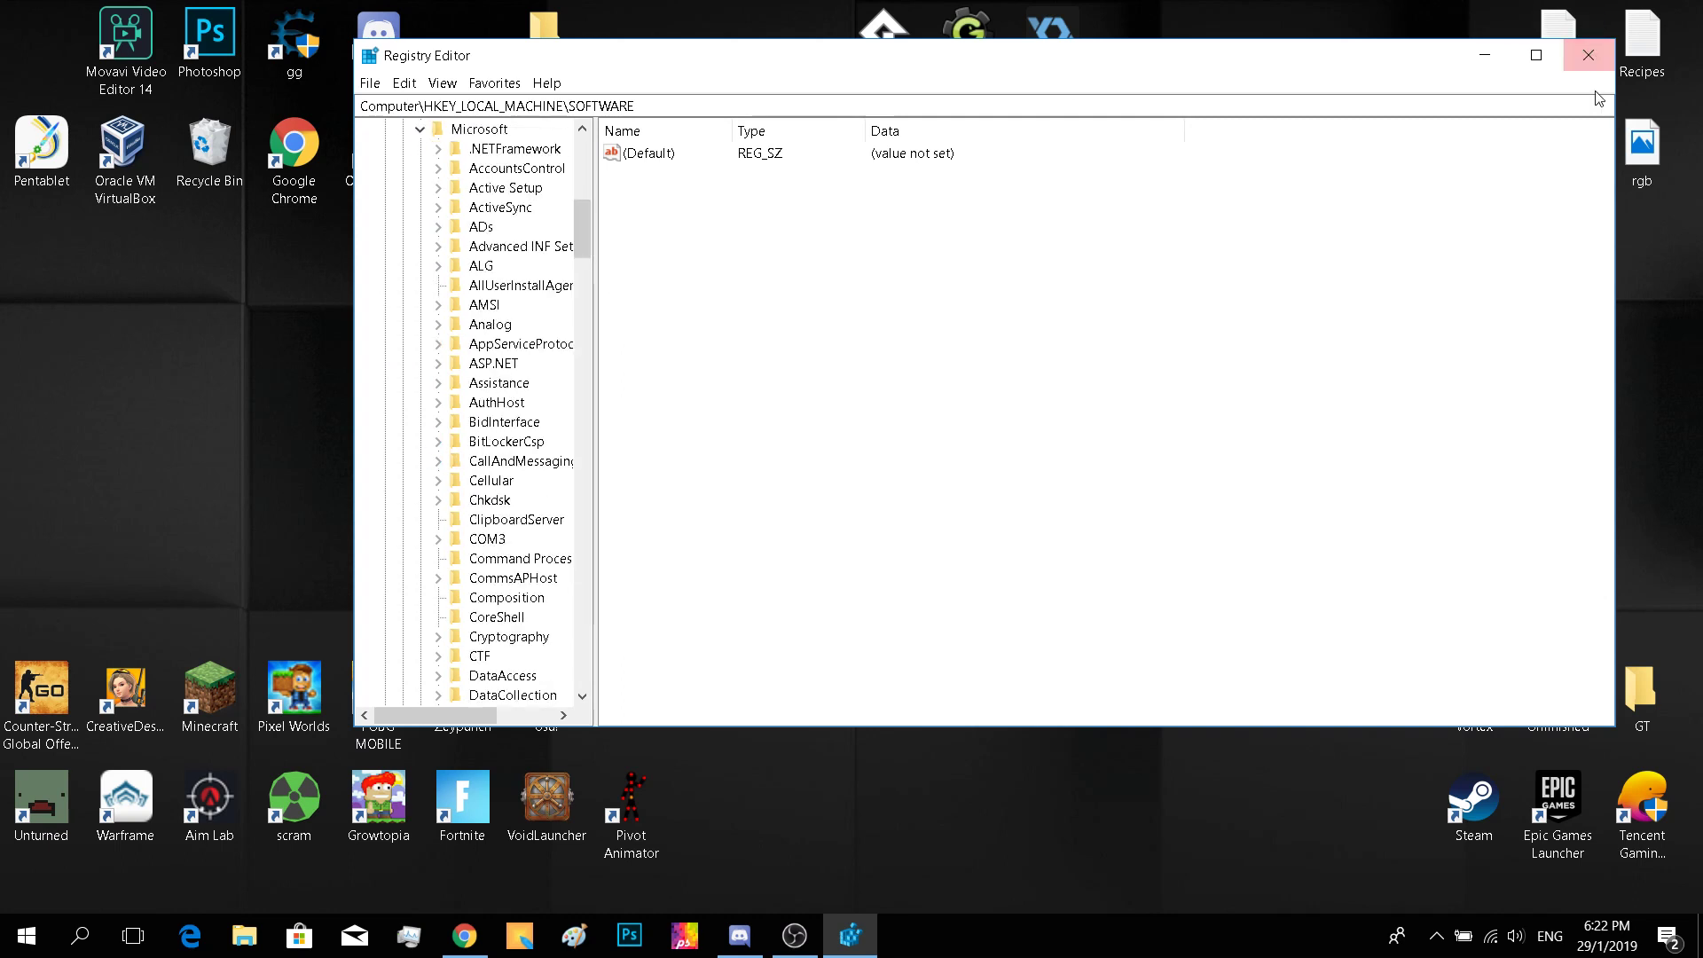
pyautogui.click(1589, 55)
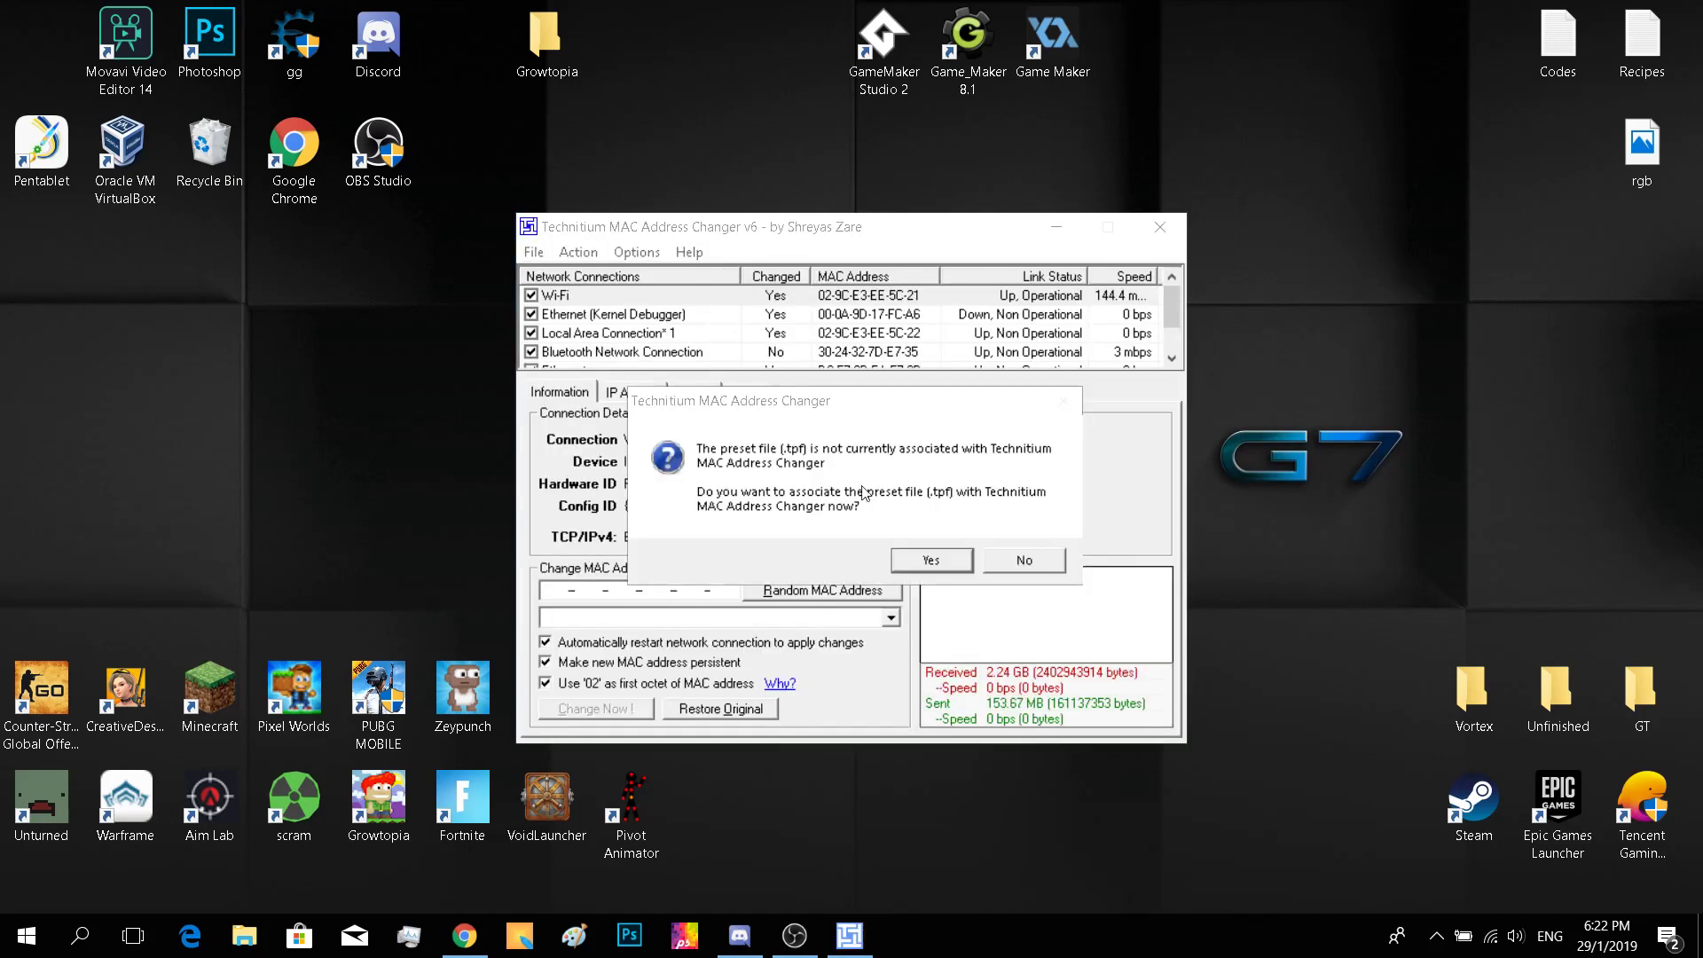
# Step: Decline the .tpf preset file association and apply a random MAC address to the Wi-Fi connection
pyautogui.click(1002, 563)
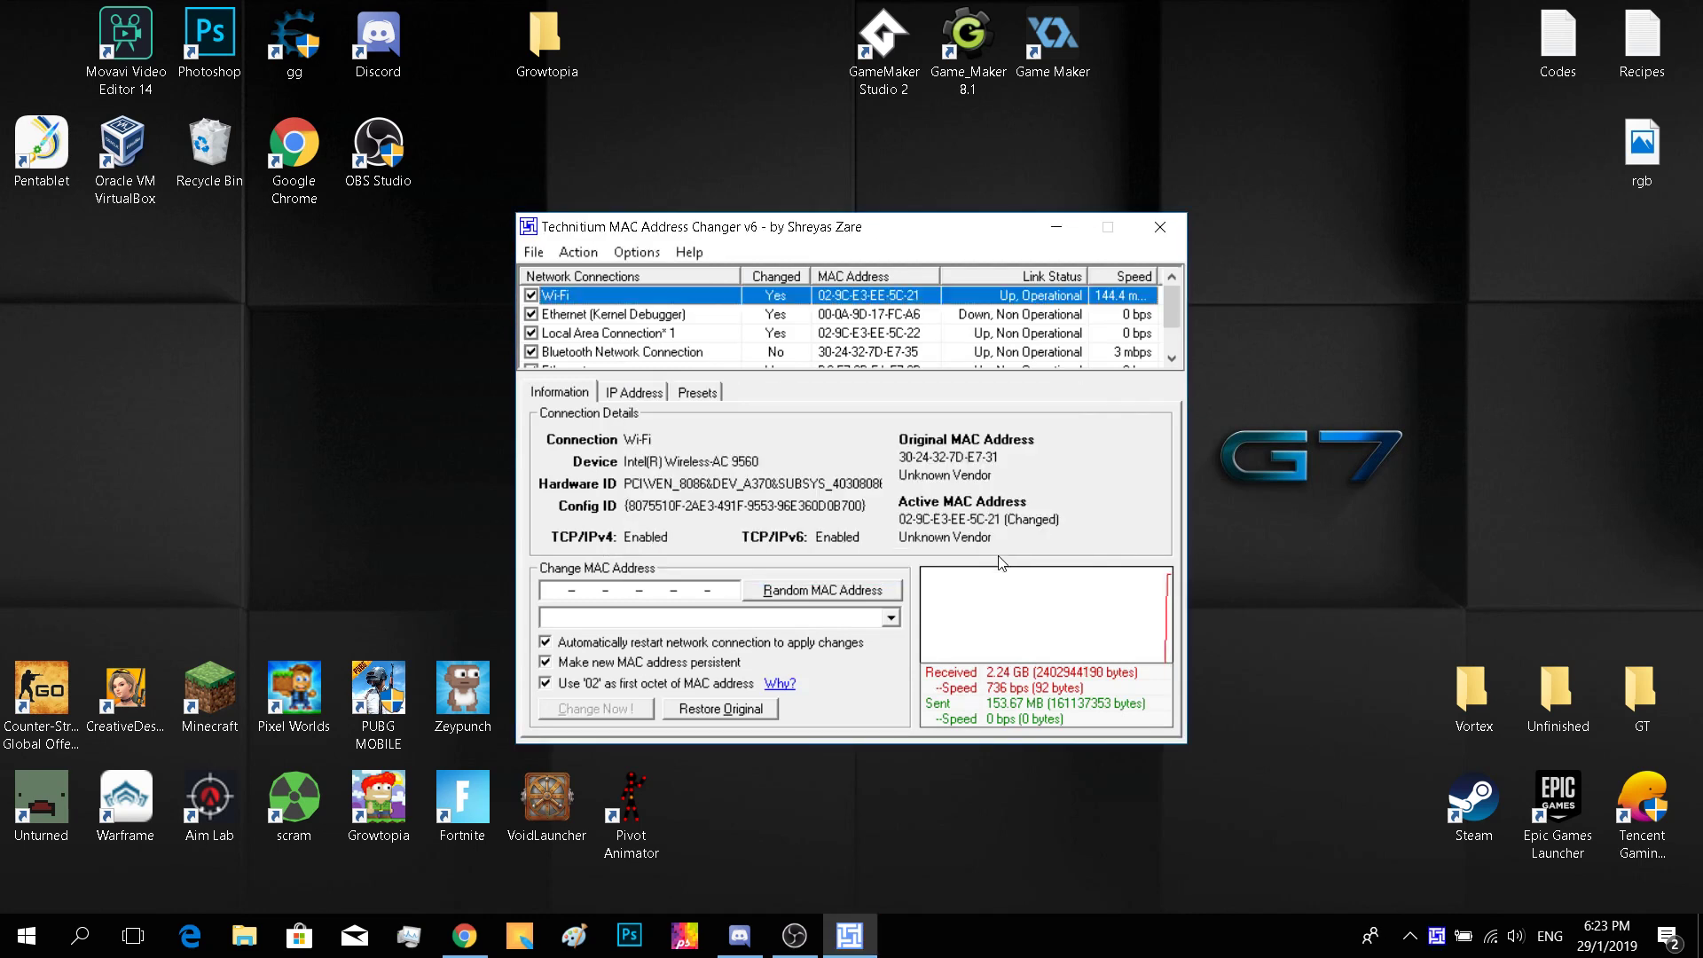
pyautogui.click(823, 590)
pyautogui.click(611, 710)
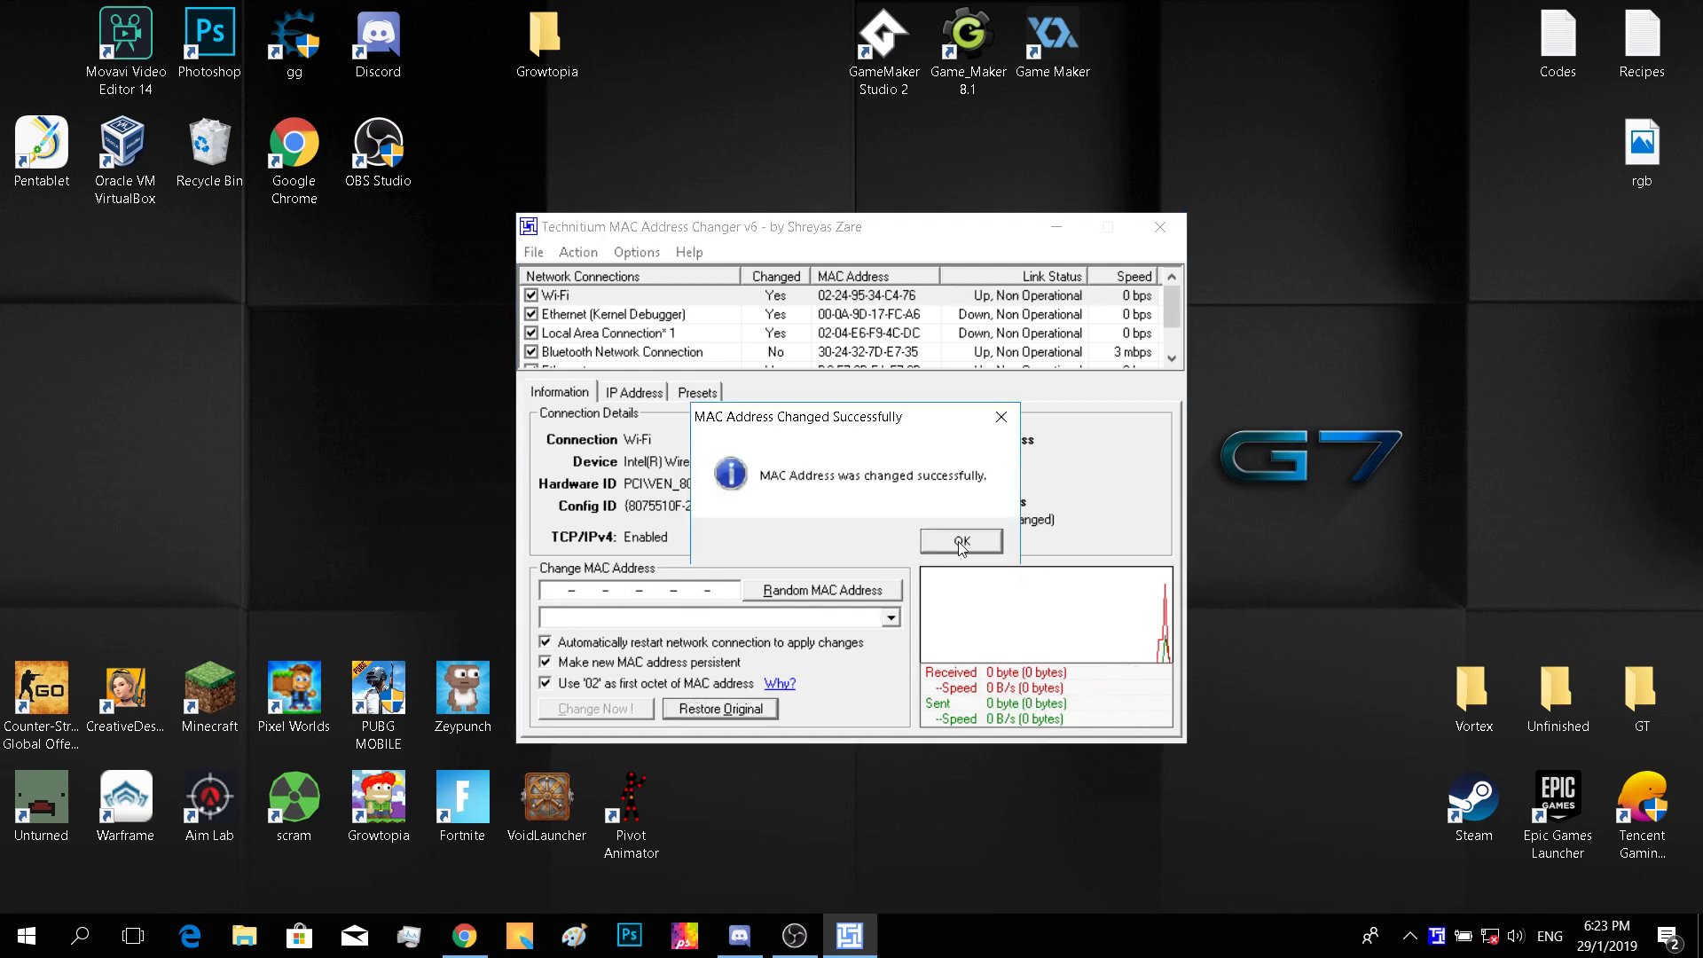
pyautogui.click(963, 545)
# Step: Apply a random MAC address to the Ethernet (Kernel Debugger) connection
pyautogui.click(676, 314)
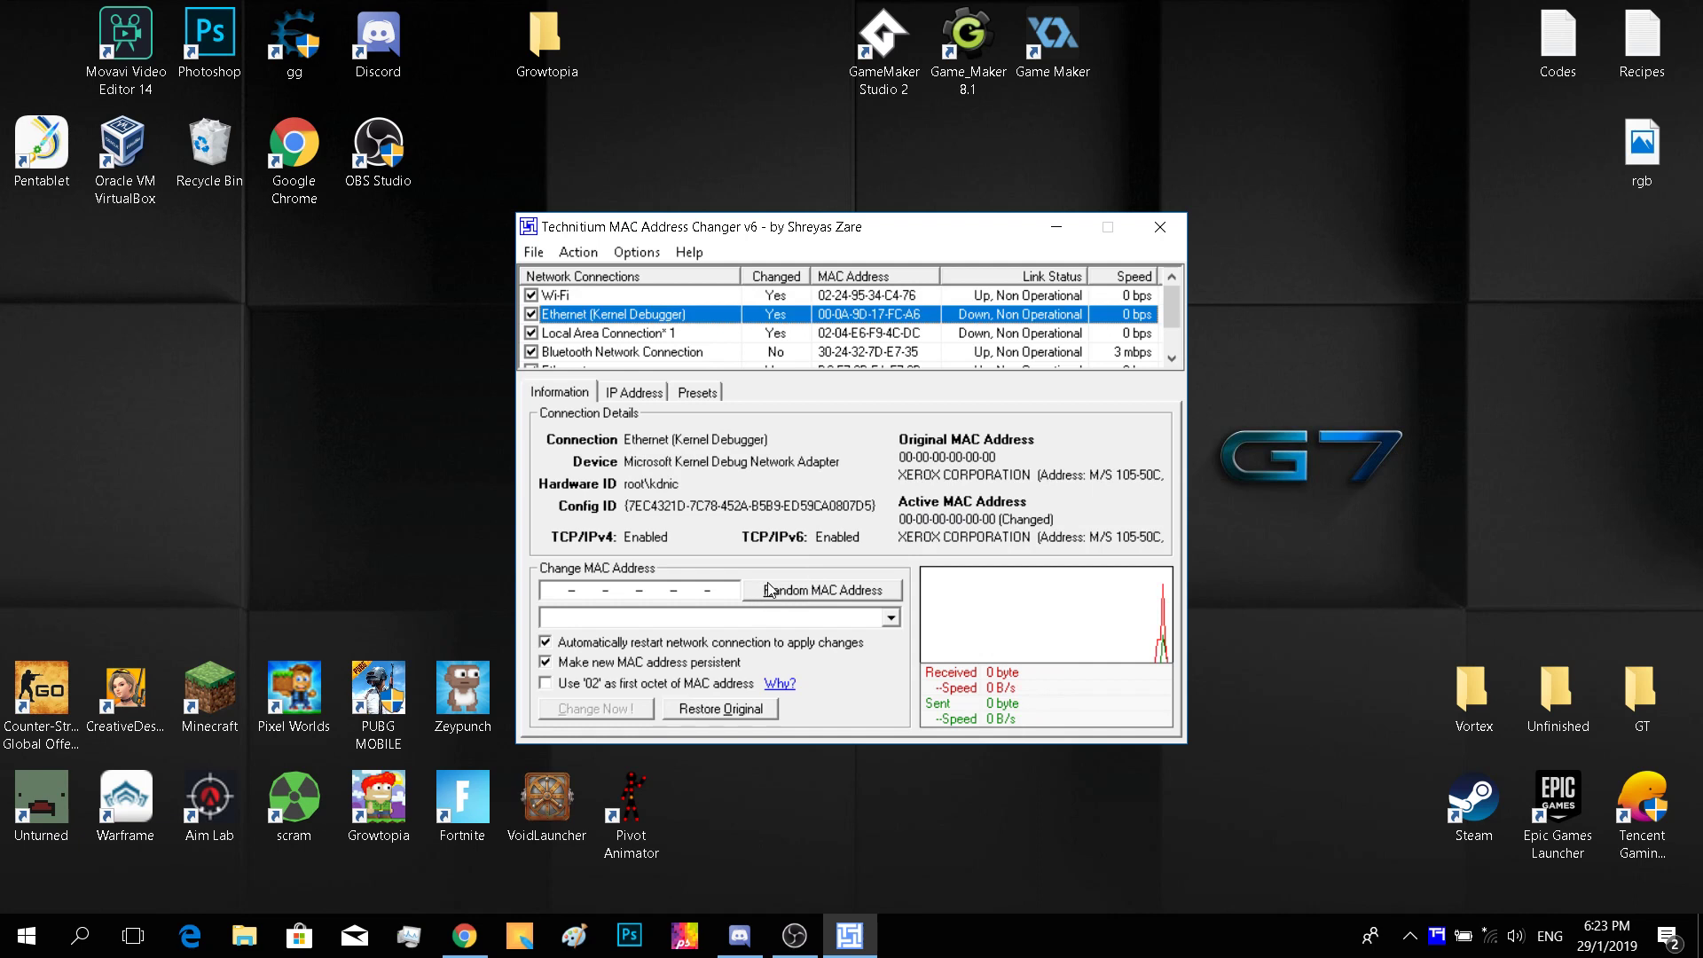
pyautogui.moveTo(667, 226); pyautogui.dragTo(654, 218)
pyautogui.click(590, 703)
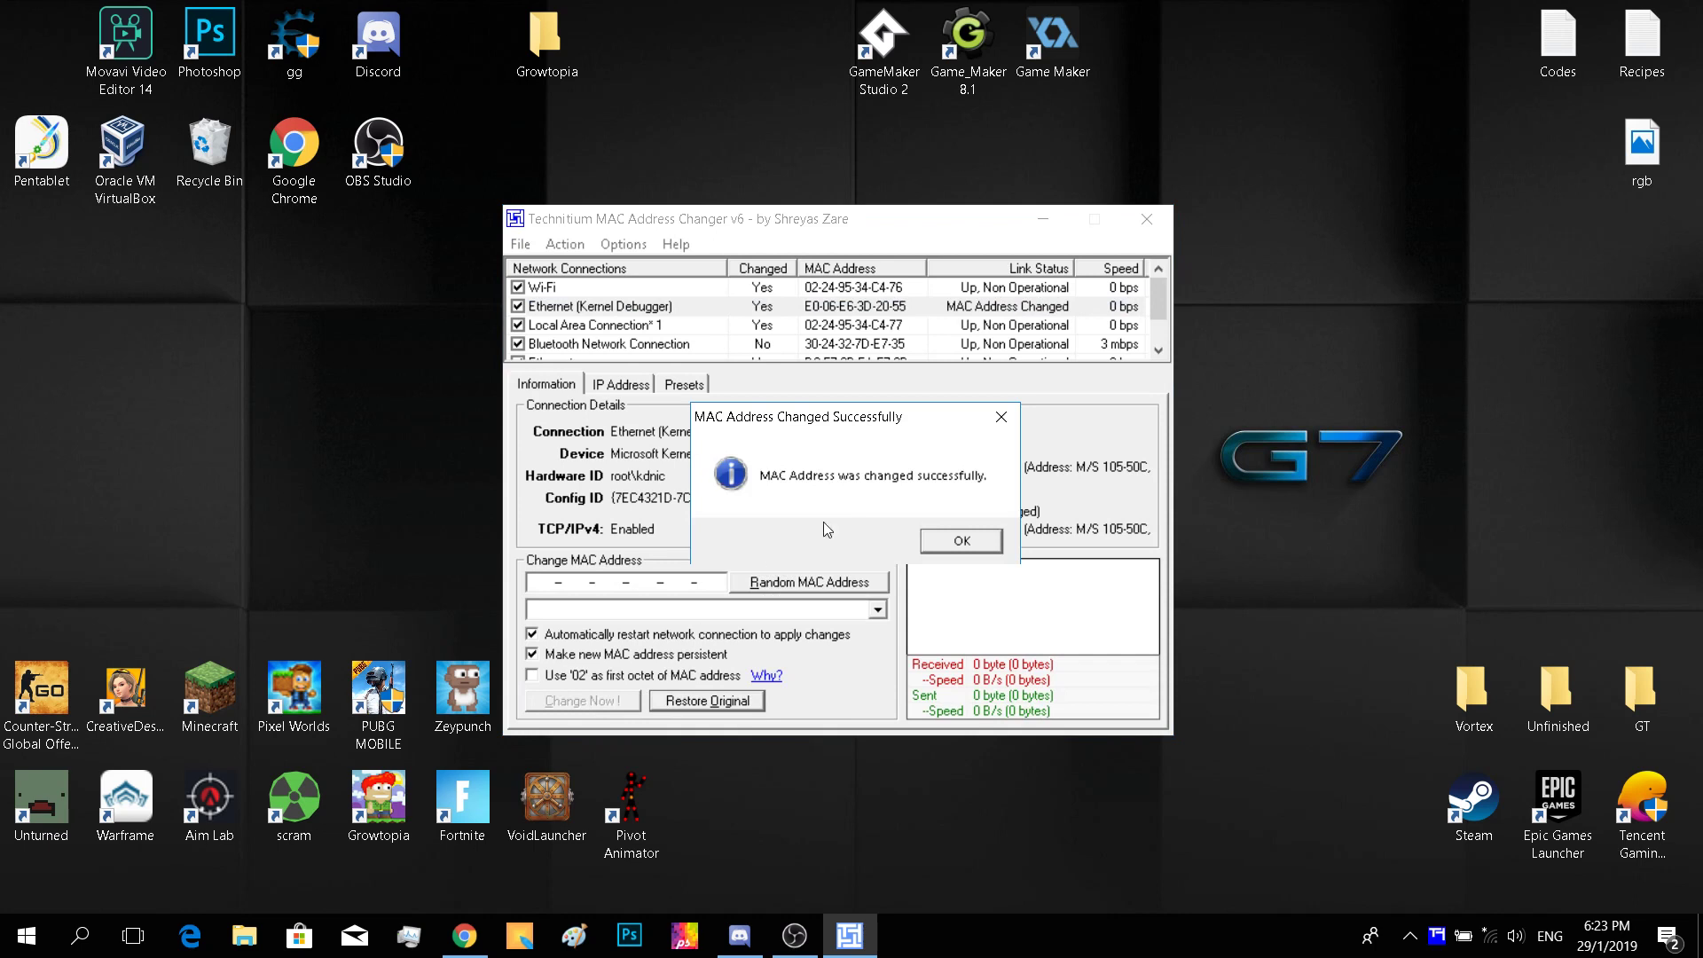
pyautogui.click(962, 543)
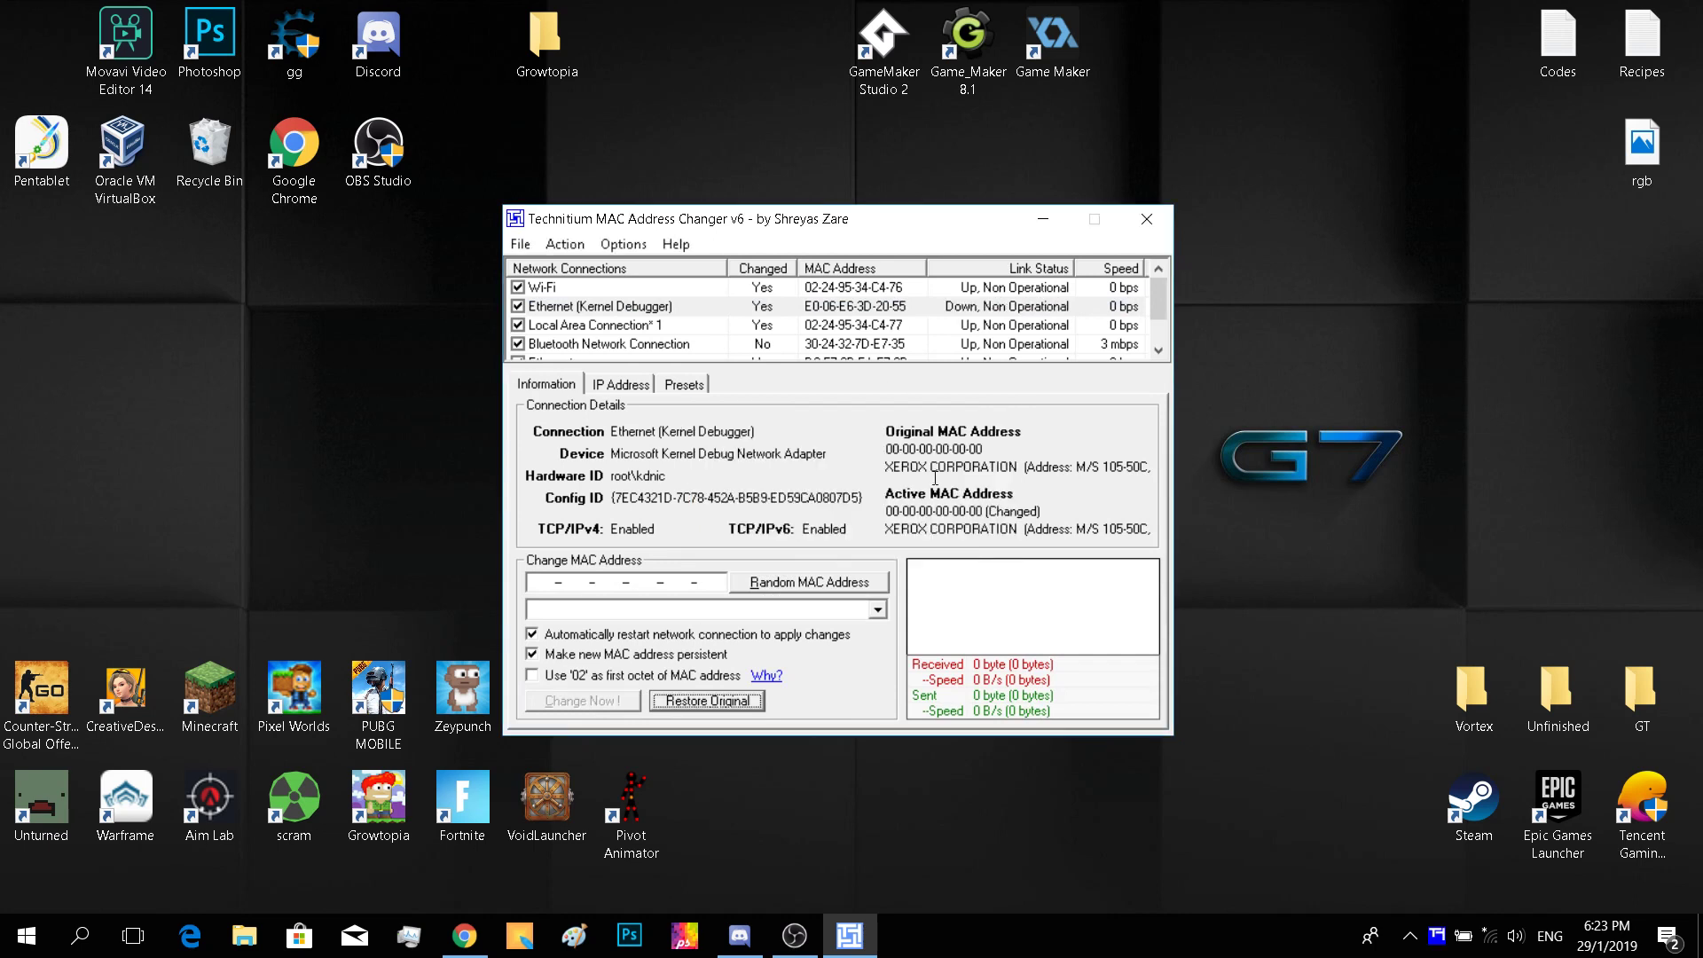
# Step: Apply a random MAC address to the Local Area Connection* 1 adapter
pyautogui.click(839, 325)
pyautogui.click(807, 584)
pyautogui.click(807, 585)
pyautogui.click(619, 703)
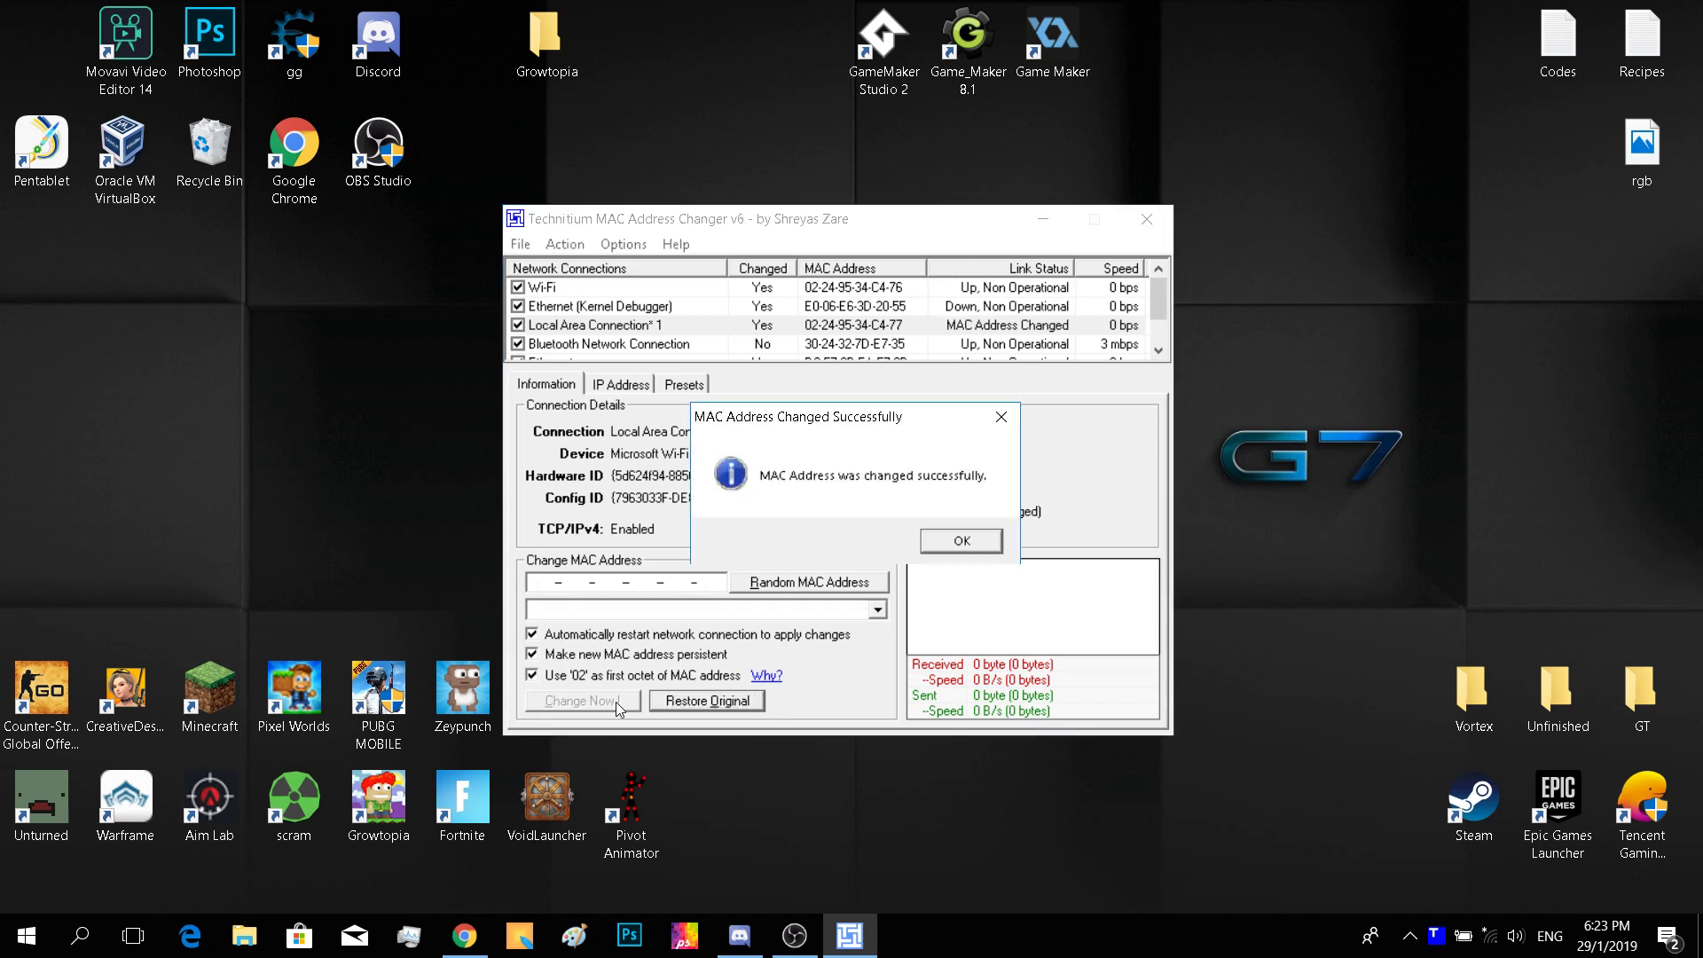
pyautogui.click(963, 539)
# Step: Try to apply a random MAC address to the Bluetooth Network Connection
pyautogui.click(657, 345)
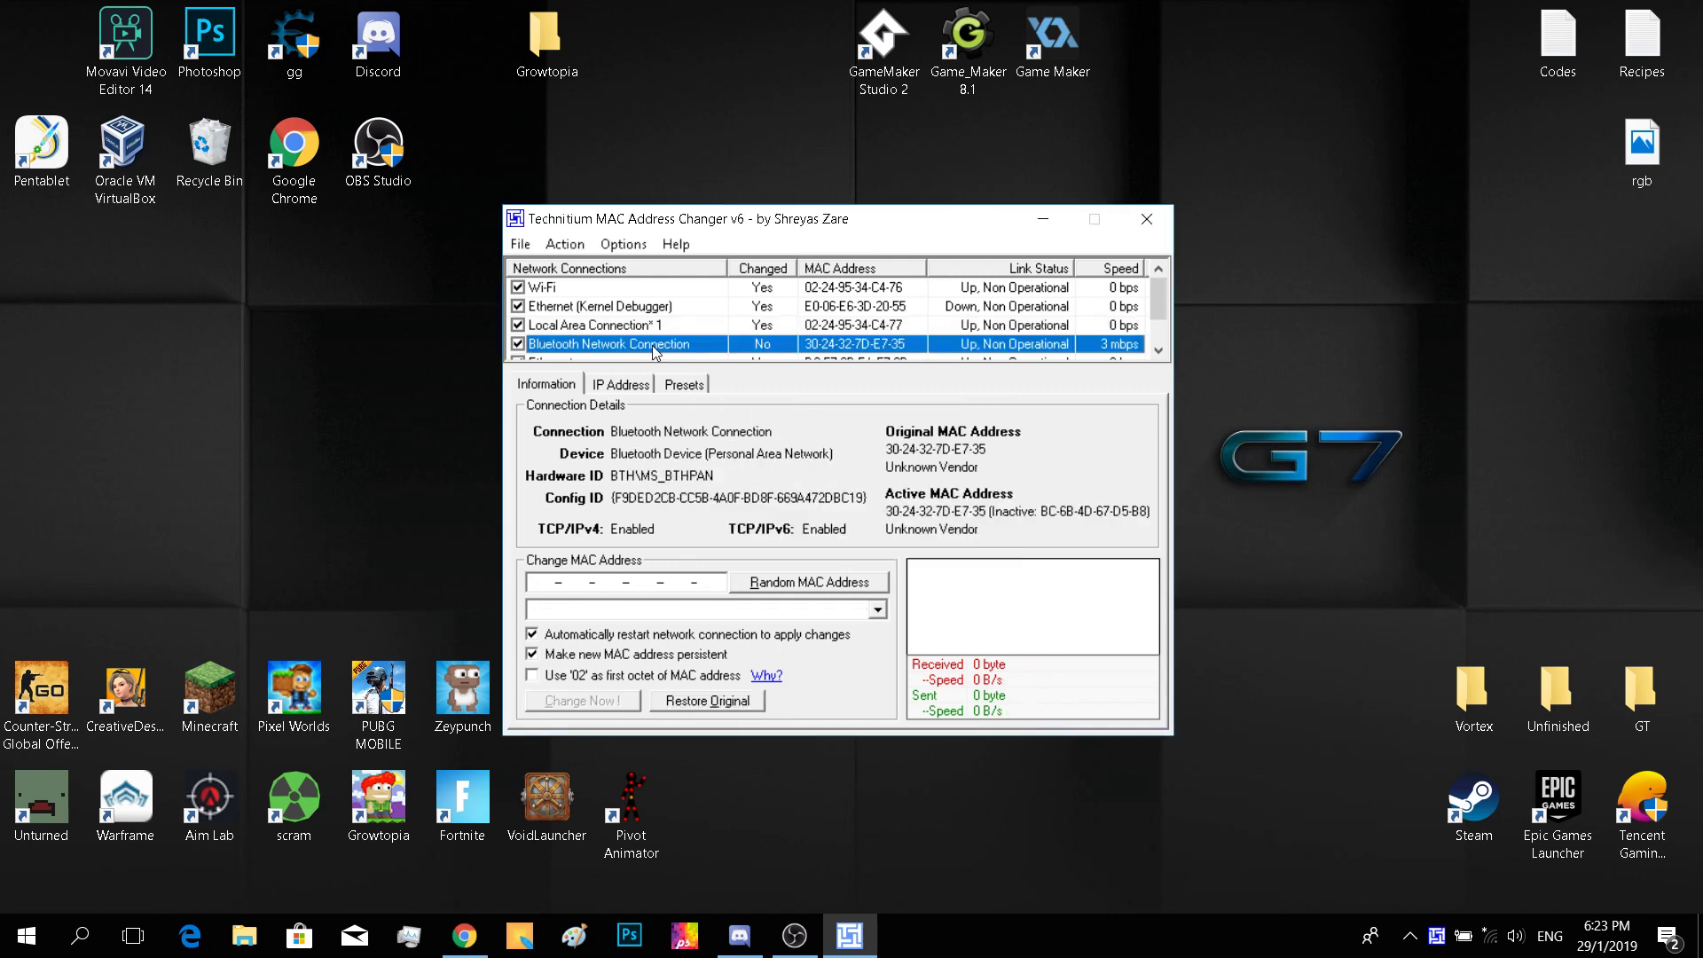
pyautogui.click(808, 582)
pyautogui.click(578, 708)
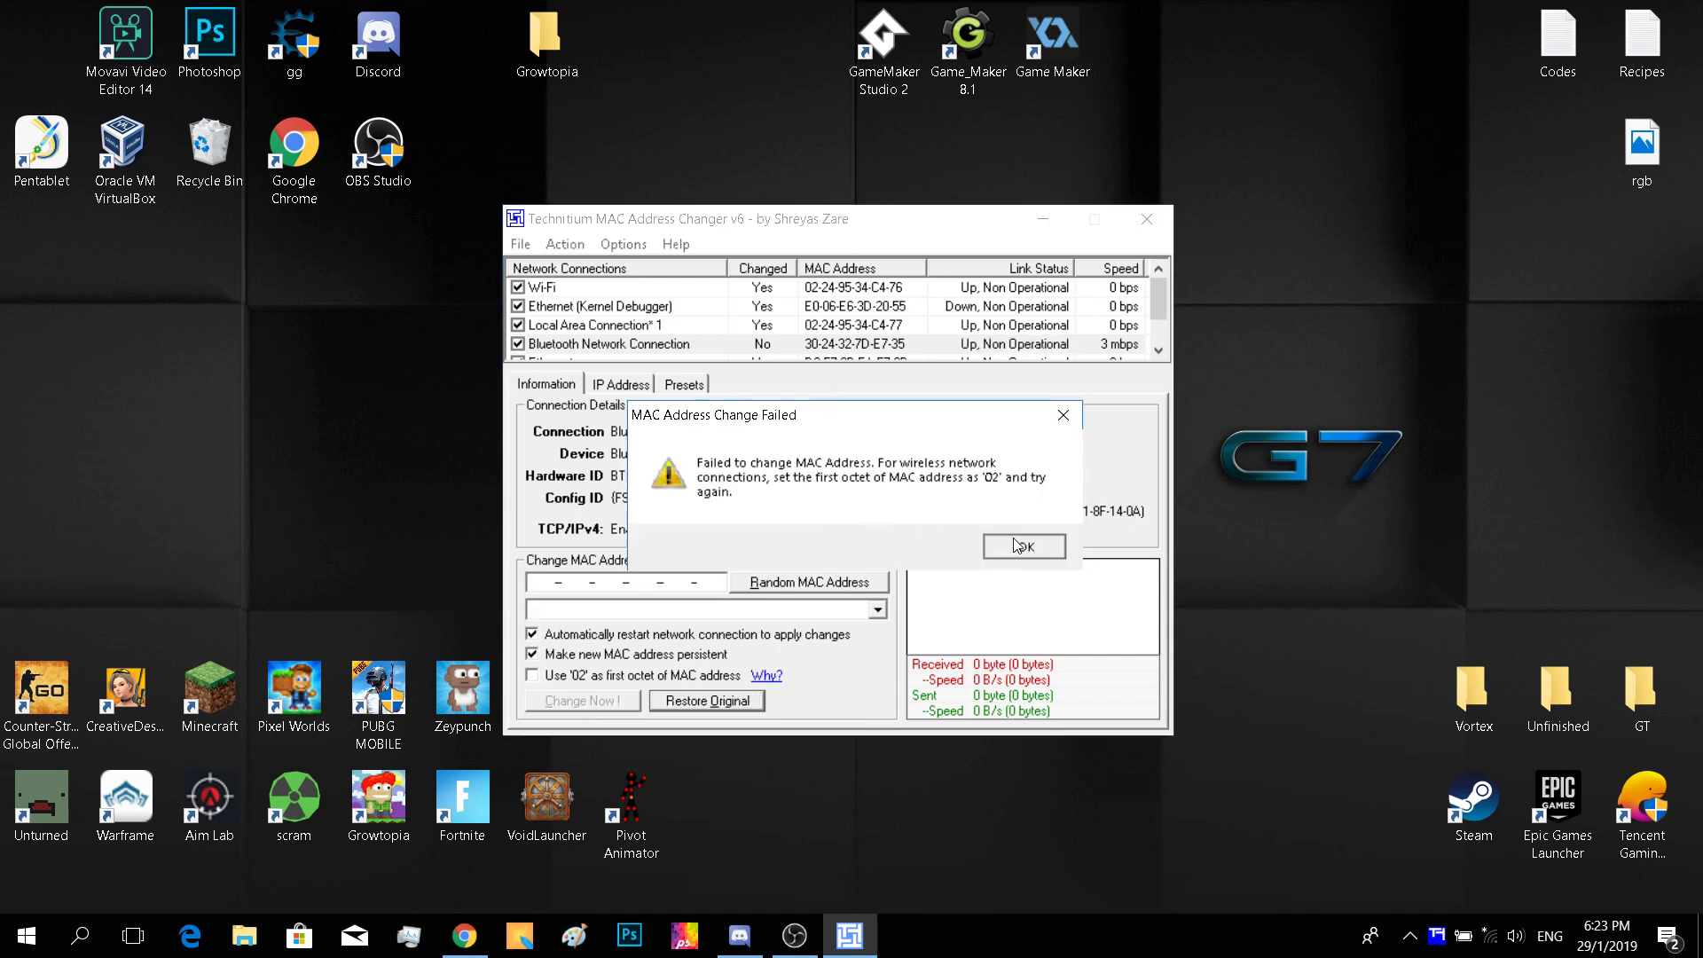
pyautogui.click(1020, 545)
# Step: Apply a random MAC address to the Ethernet connection of the Killer E2400 controller
pyautogui.scroll(-1, 837, 328)
pyautogui.click(769, 333)
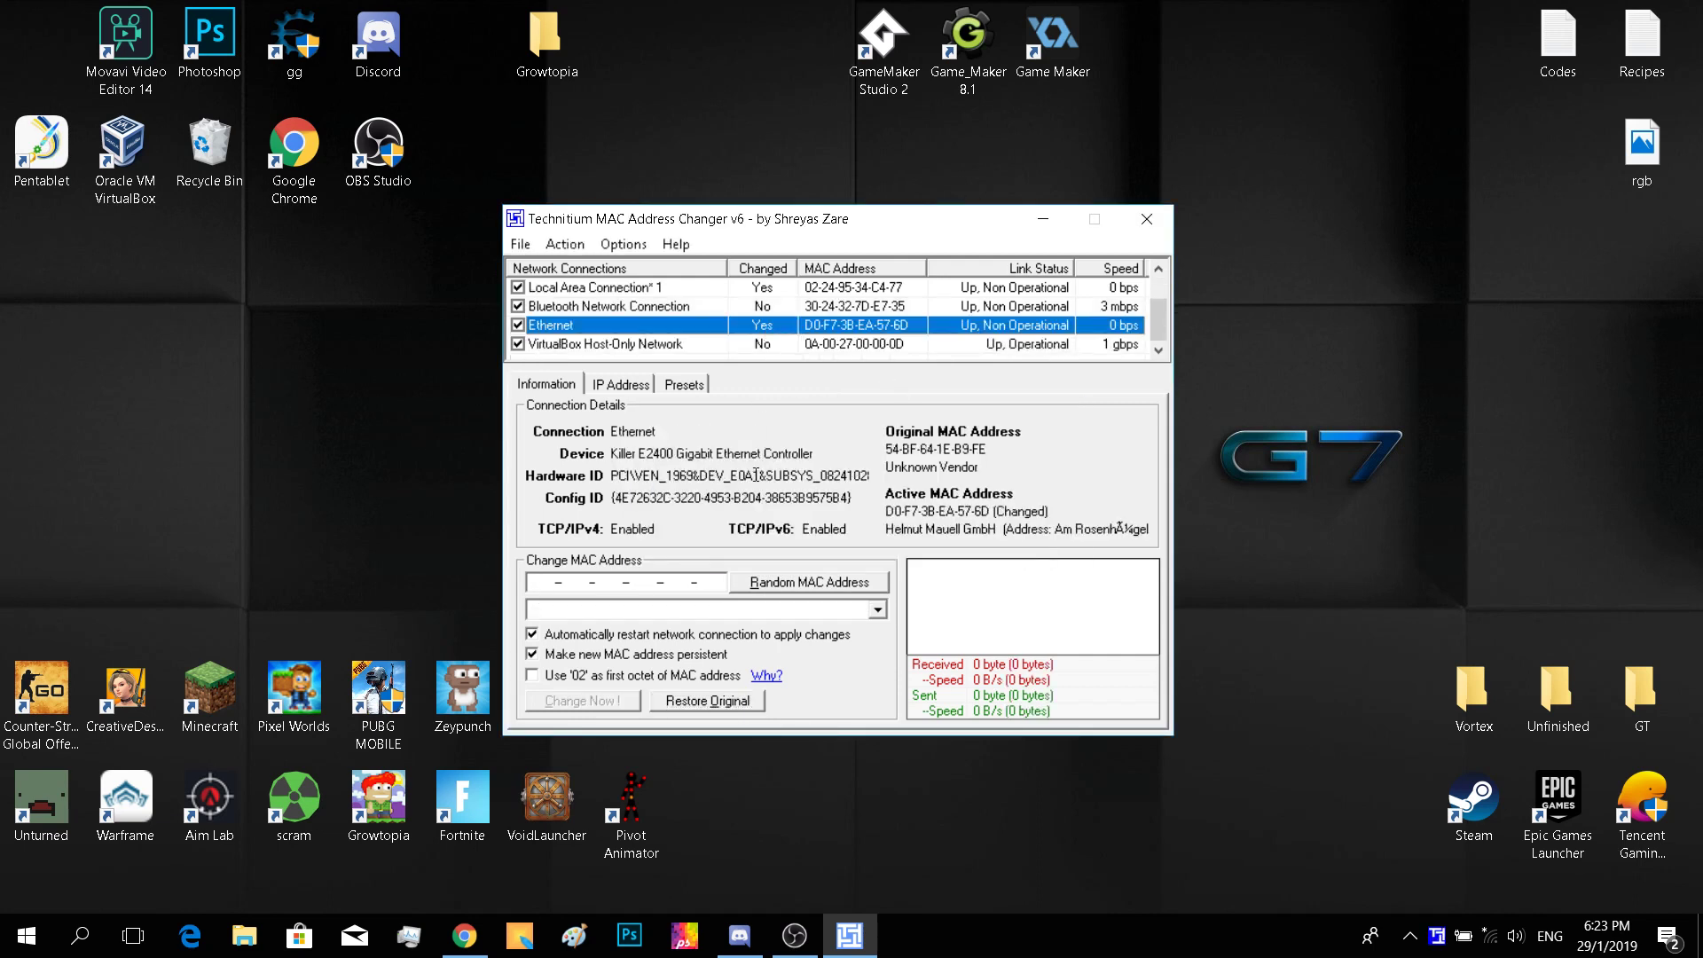
pyautogui.click(778, 582)
pyautogui.click(603, 701)
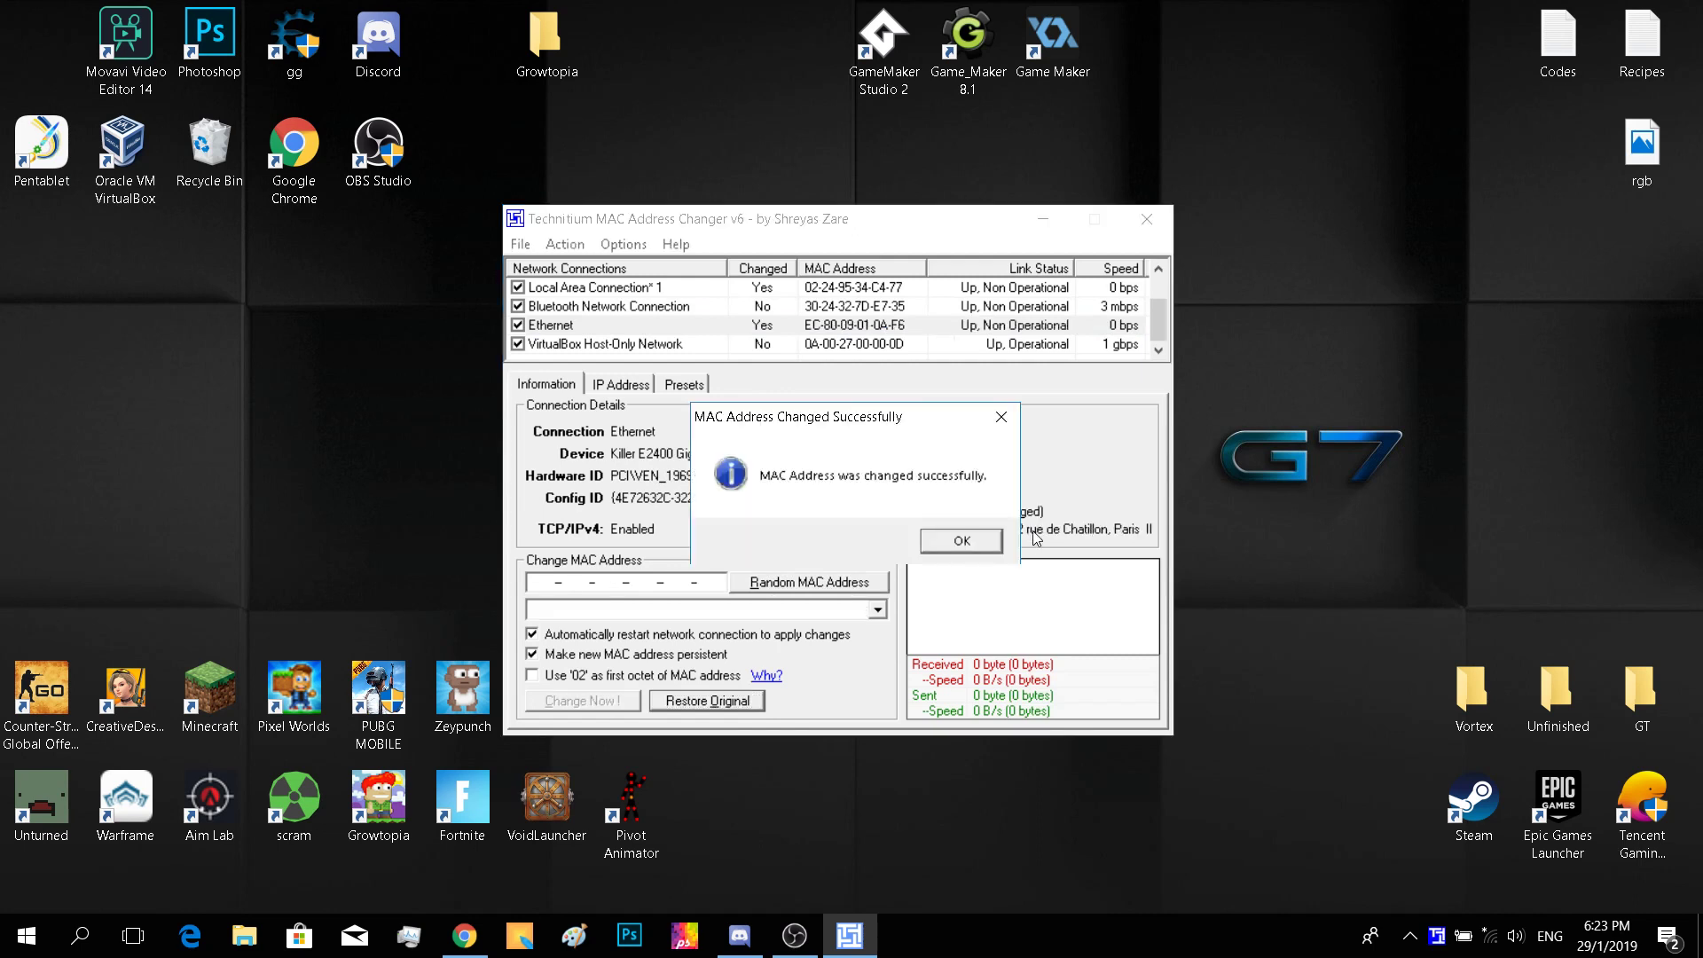
pyautogui.click(962, 541)
# Step: Try to apply a random MAC address to the VirtualBox Host-Only Network and close the MAC address changer
pyautogui.click(838, 345)
pyautogui.click(790, 592)
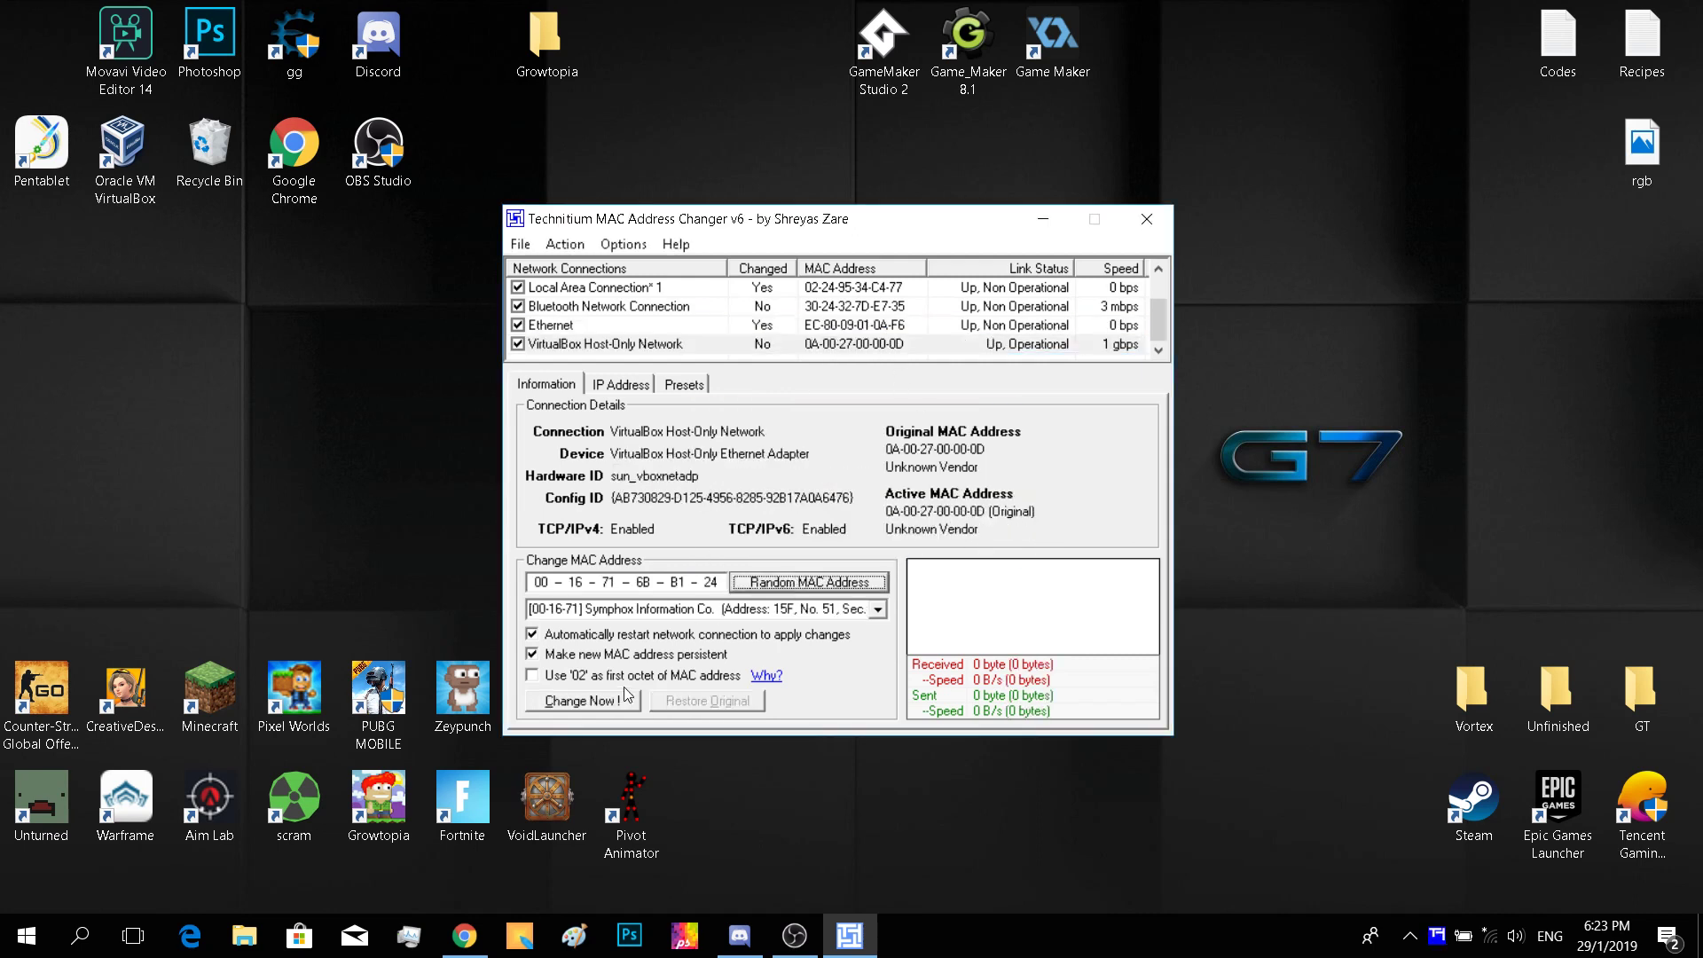
pyautogui.click(612, 703)
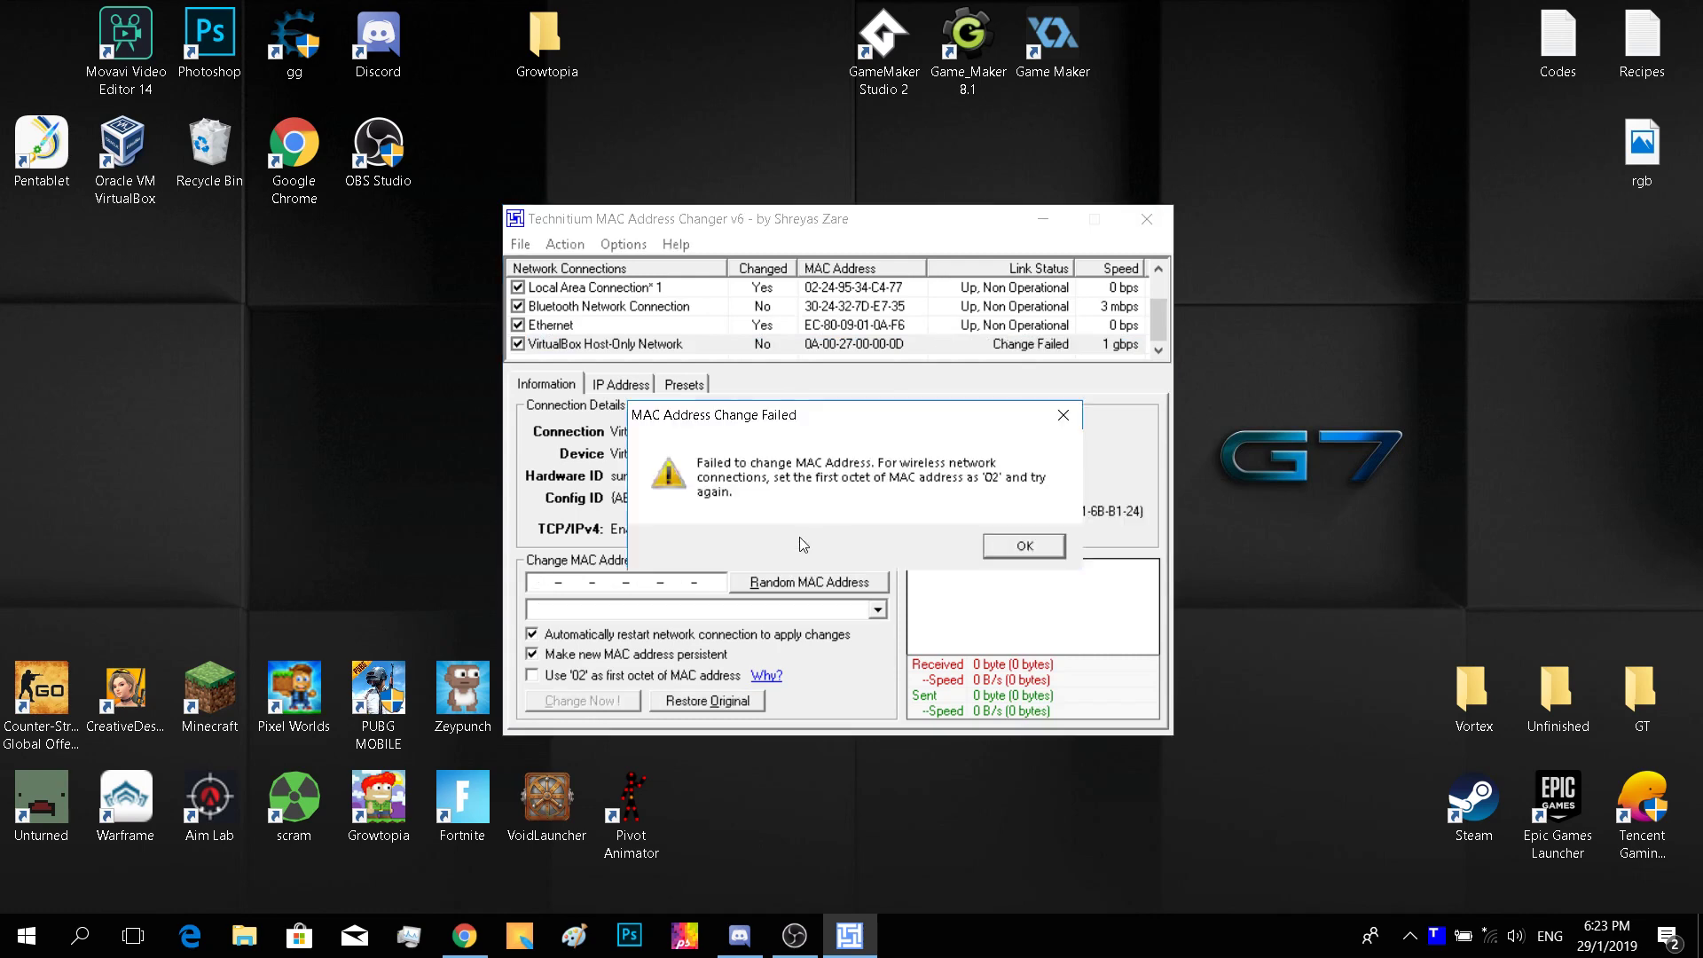
pyautogui.click(1036, 543)
pyautogui.click(1148, 219)
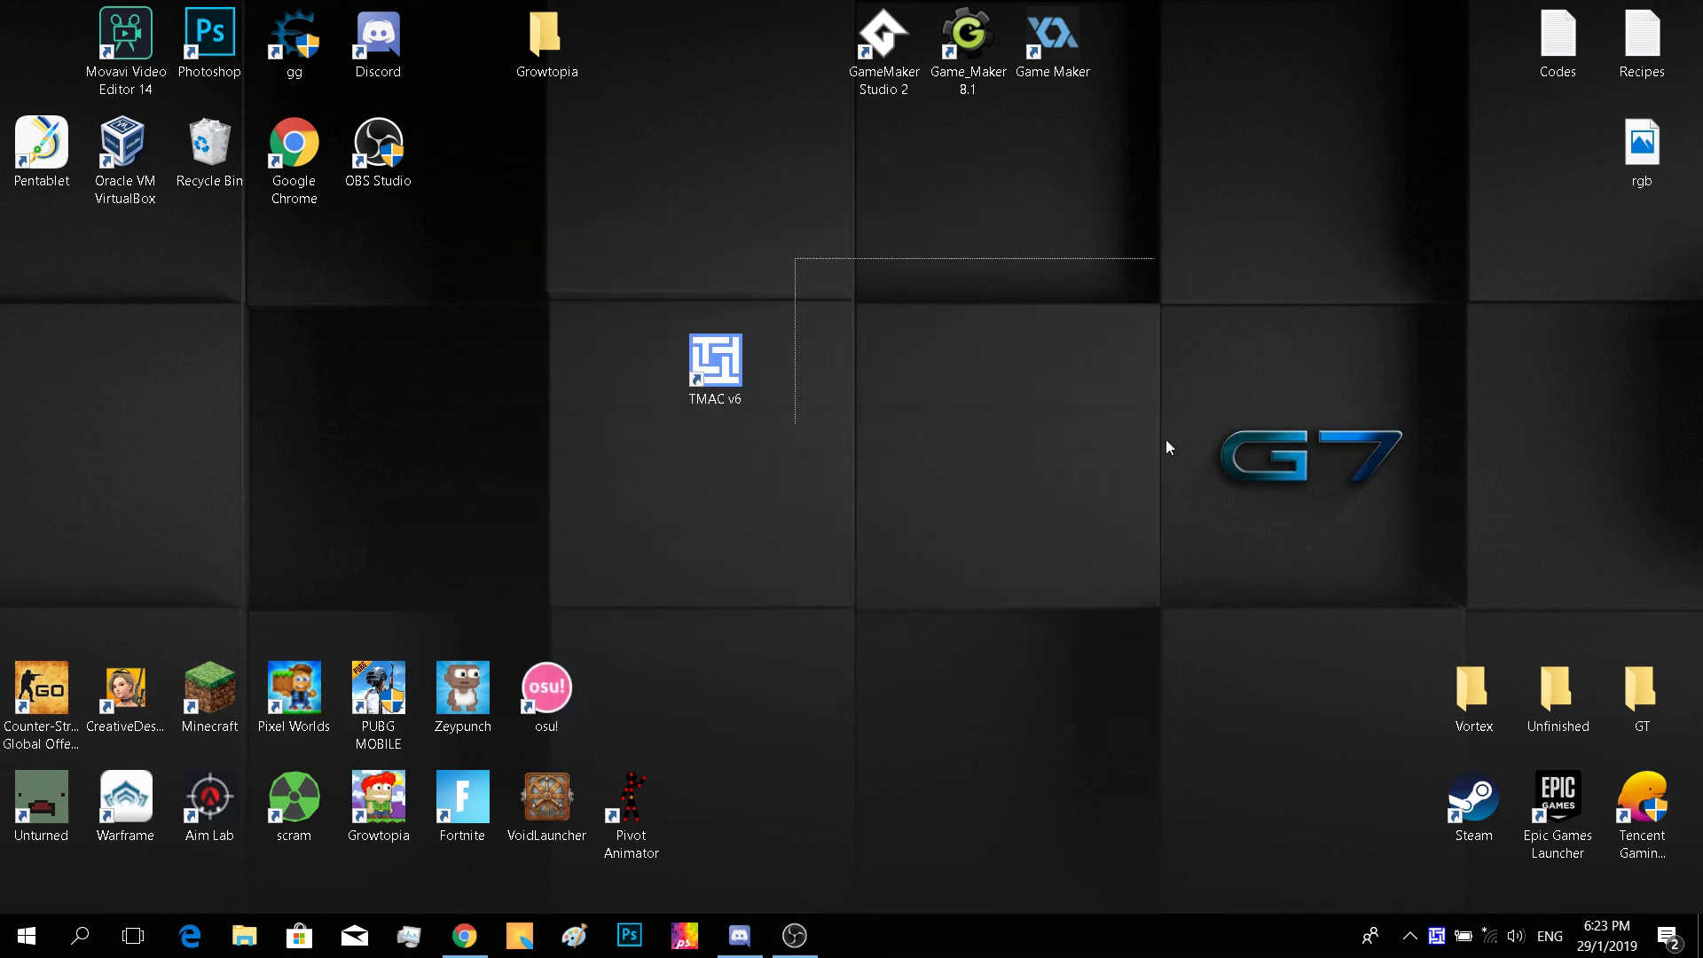
# Step: Launch Growtopia, try to connect online with the saved account, and close the game
pyautogui.doubleClick(379, 800)
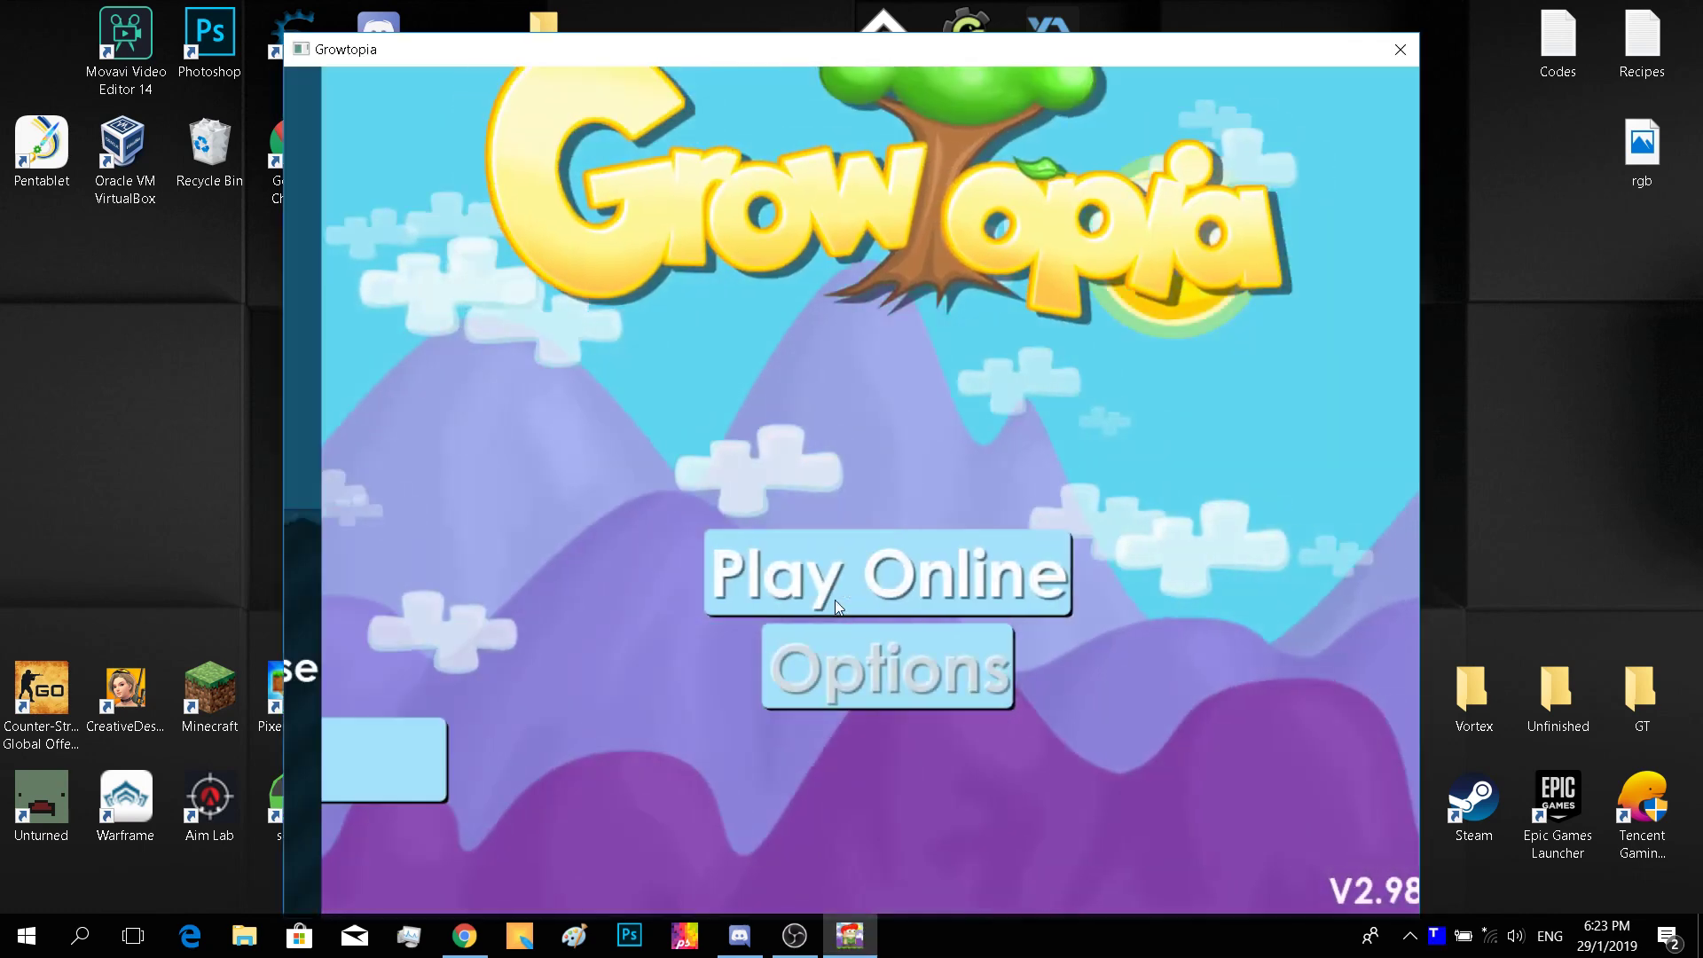
pyautogui.click(834, 600)
pyautogui.click(1039, 808)
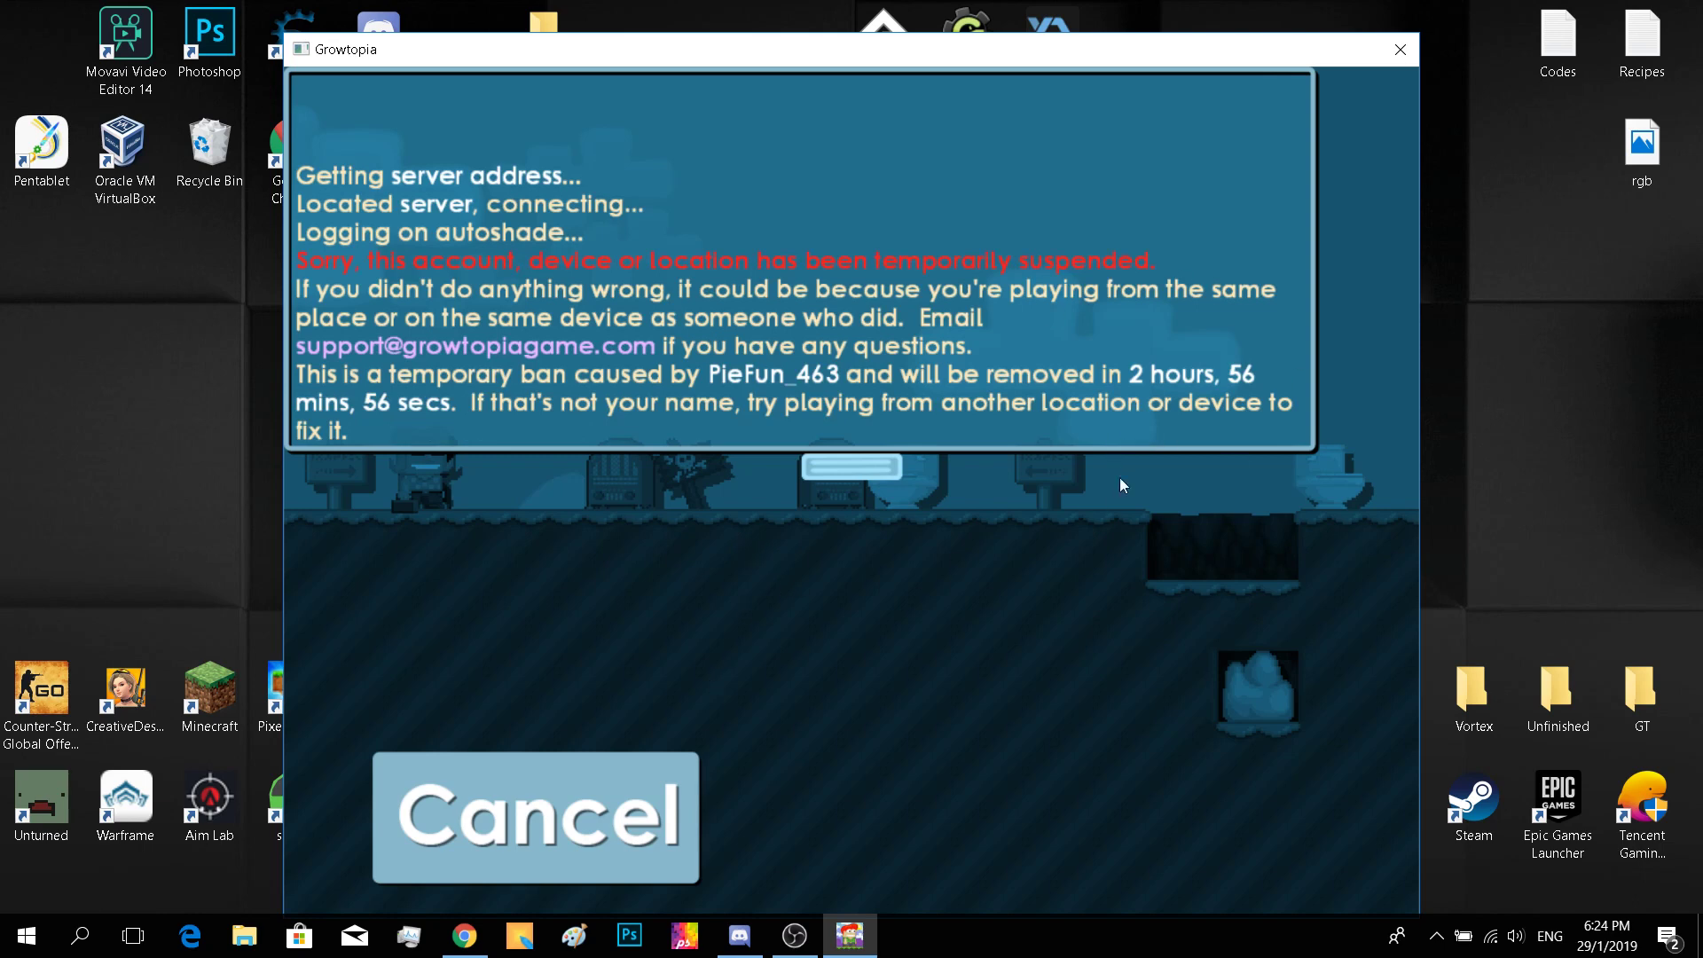
pyautogui.click(1397, 48)
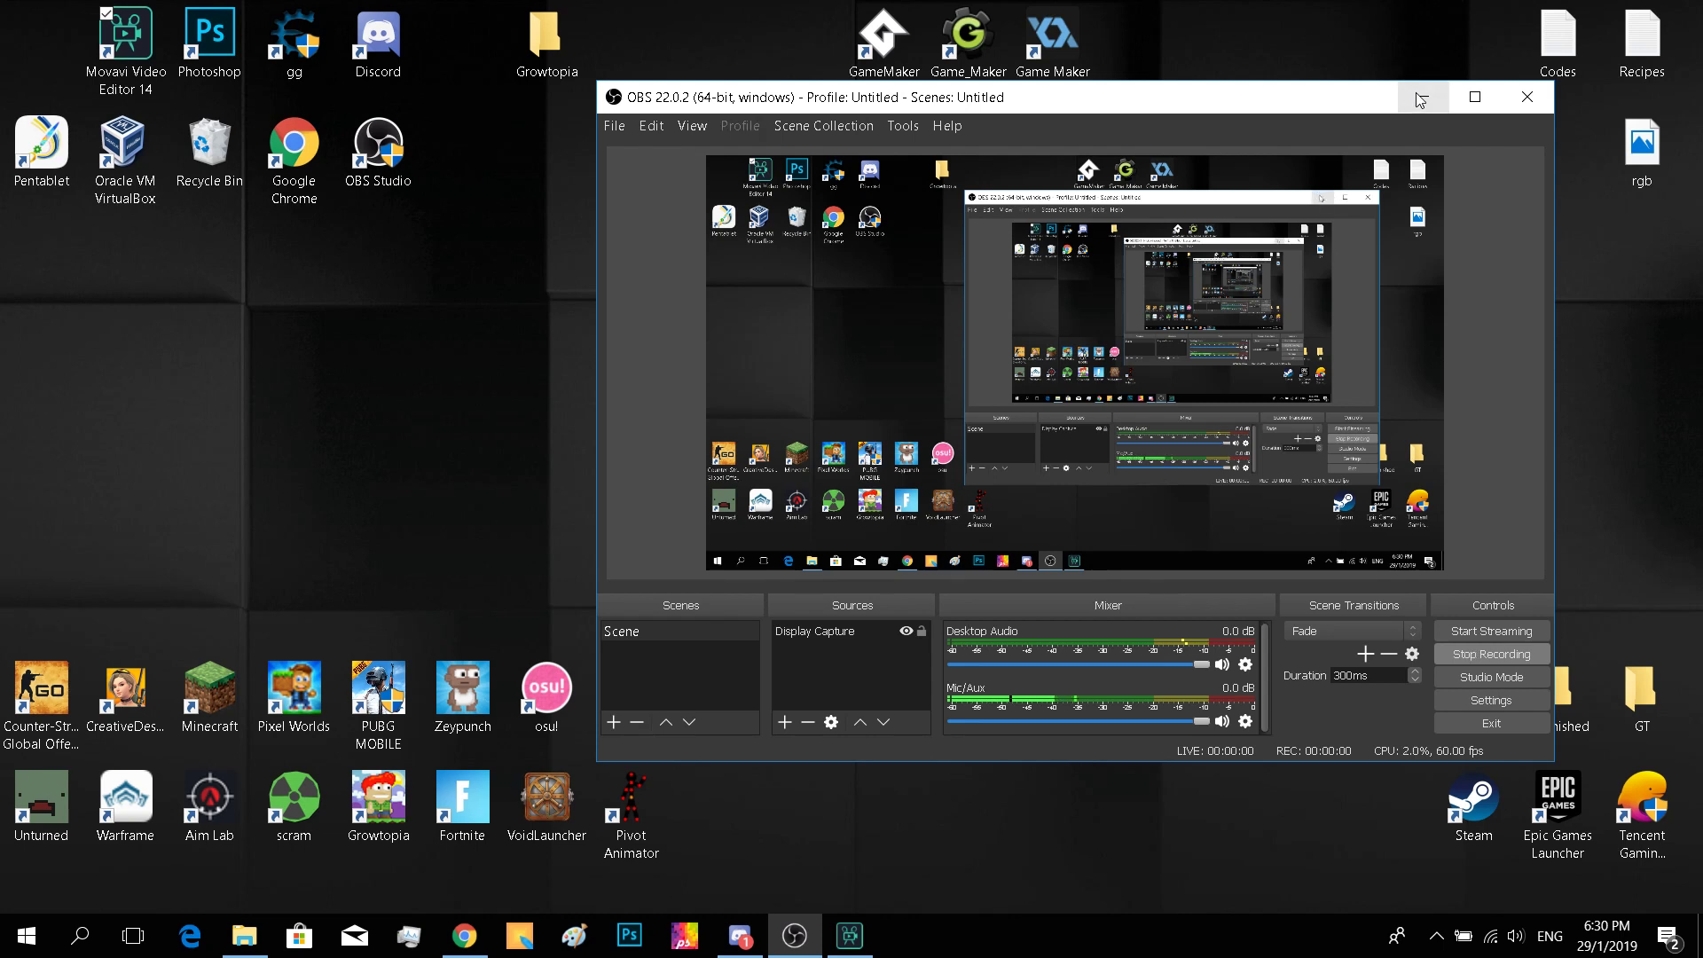